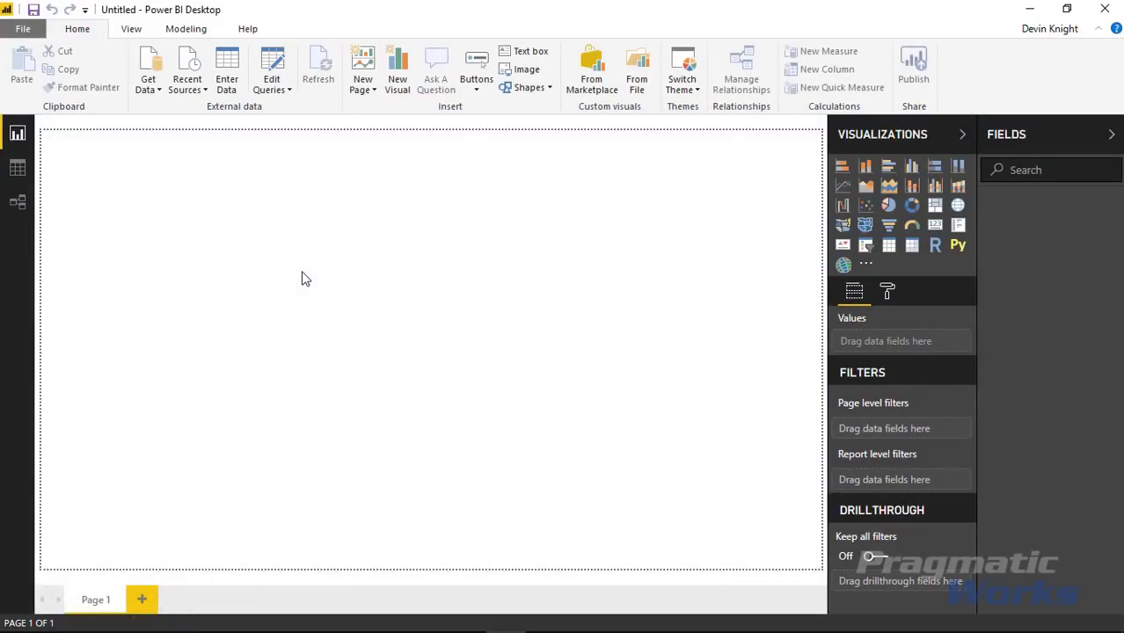
# - Load the Sales by Date table from the Internet Sales.xlsx workbook in the Data folder of Power BI Custom Visuals
pyautogui.click(146, 93)
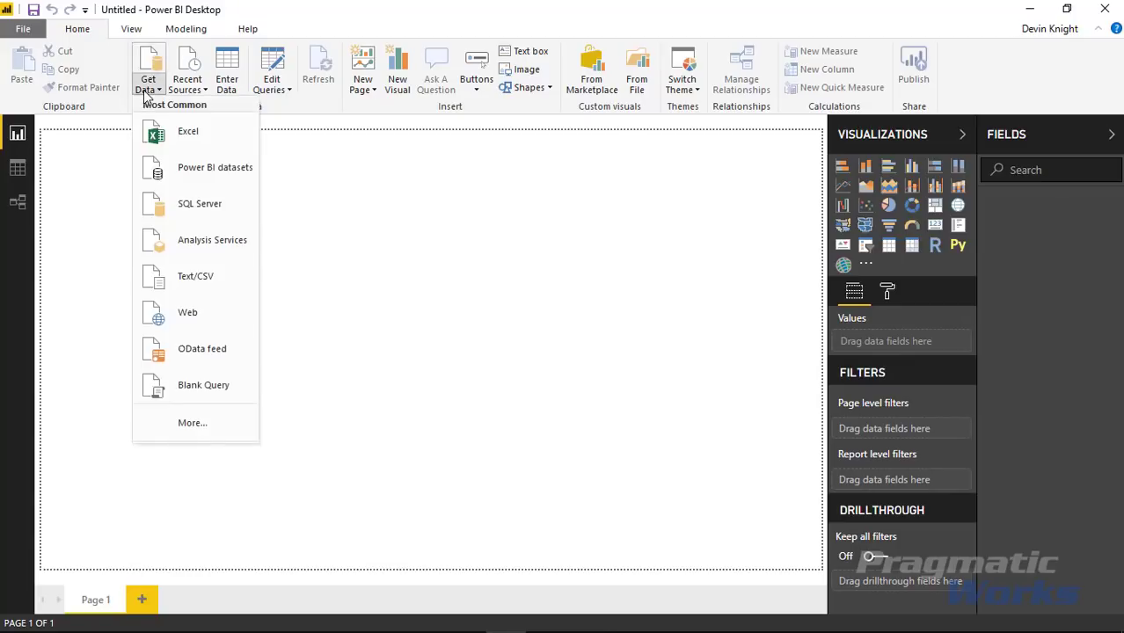
pyautogui.click(167, 137)
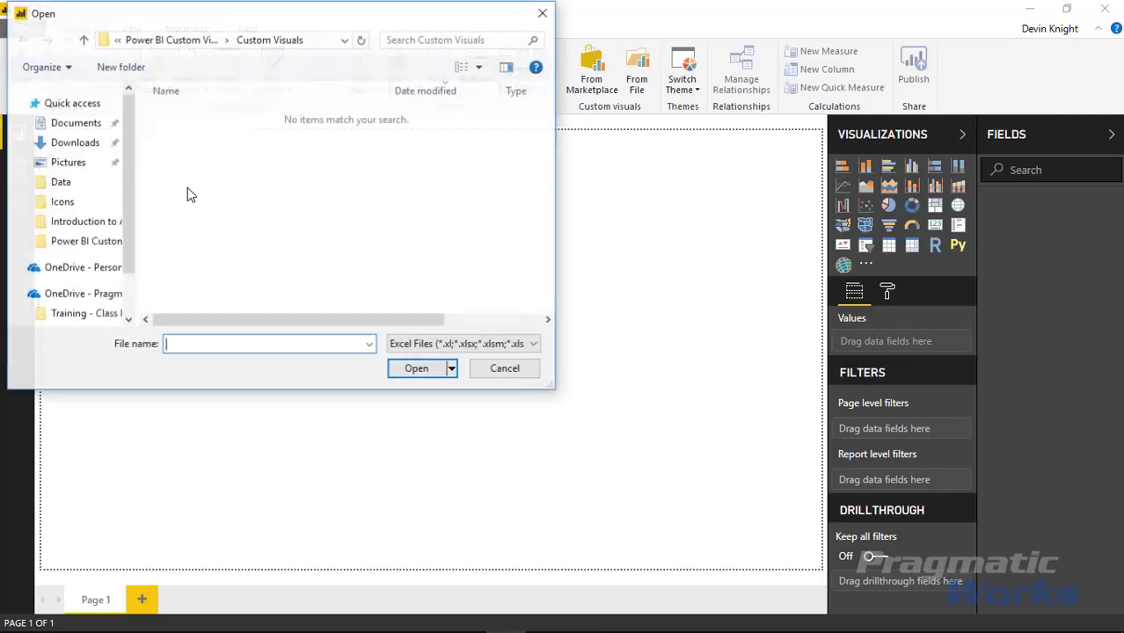
pyautogui.click(192, 40)
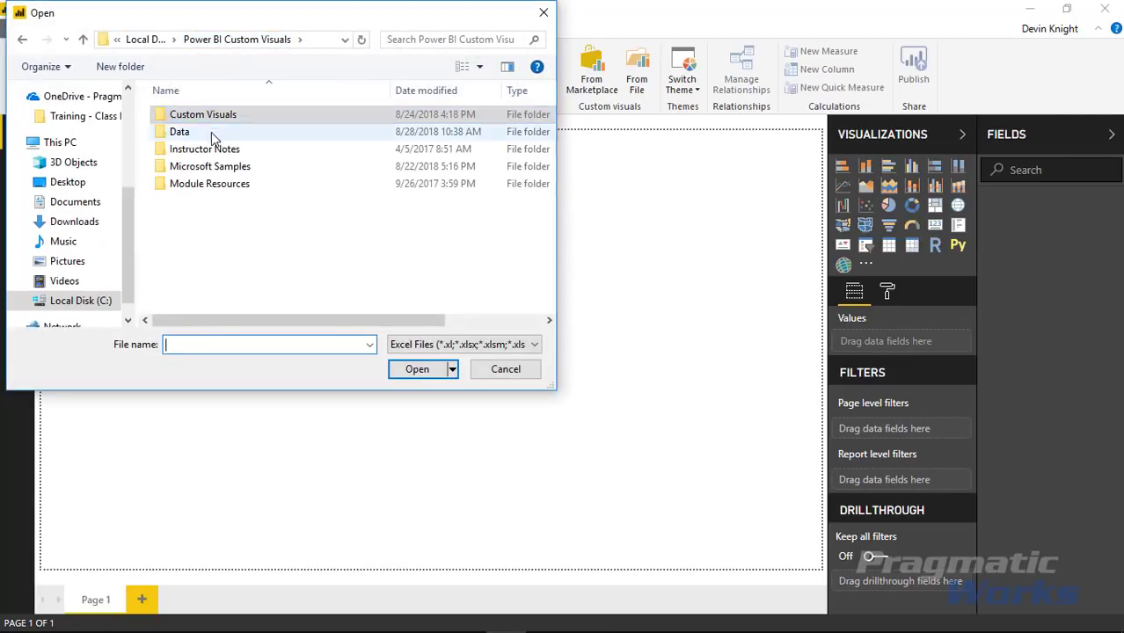
pyautogui.doubleClick(211, 135)
pyautogui.click(224, 115)
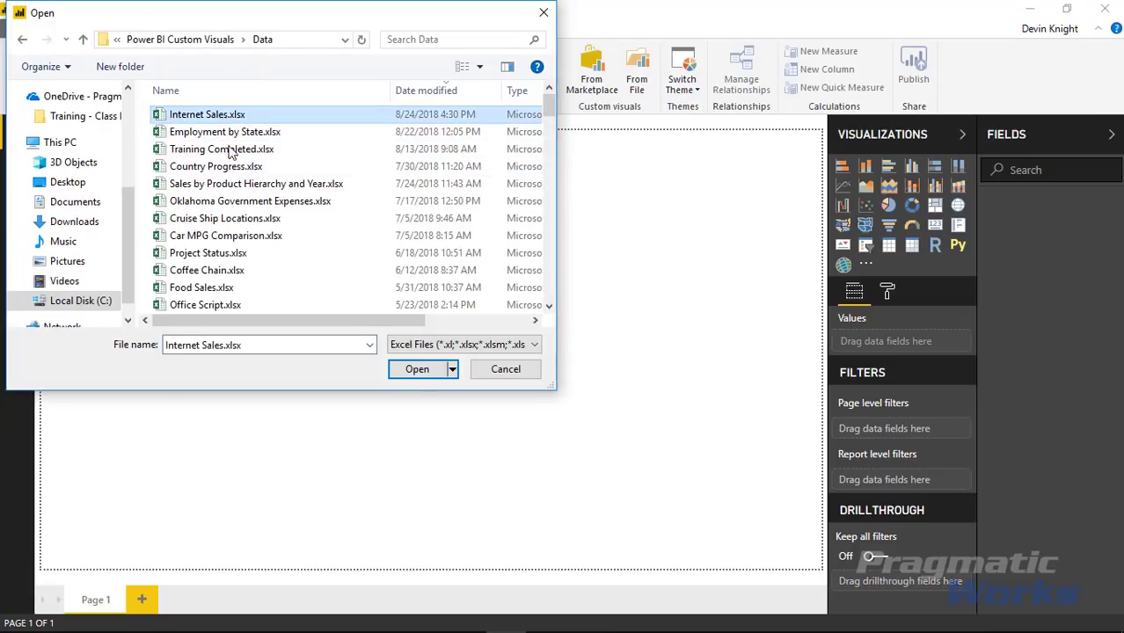
pyautogui.click(419, 370)
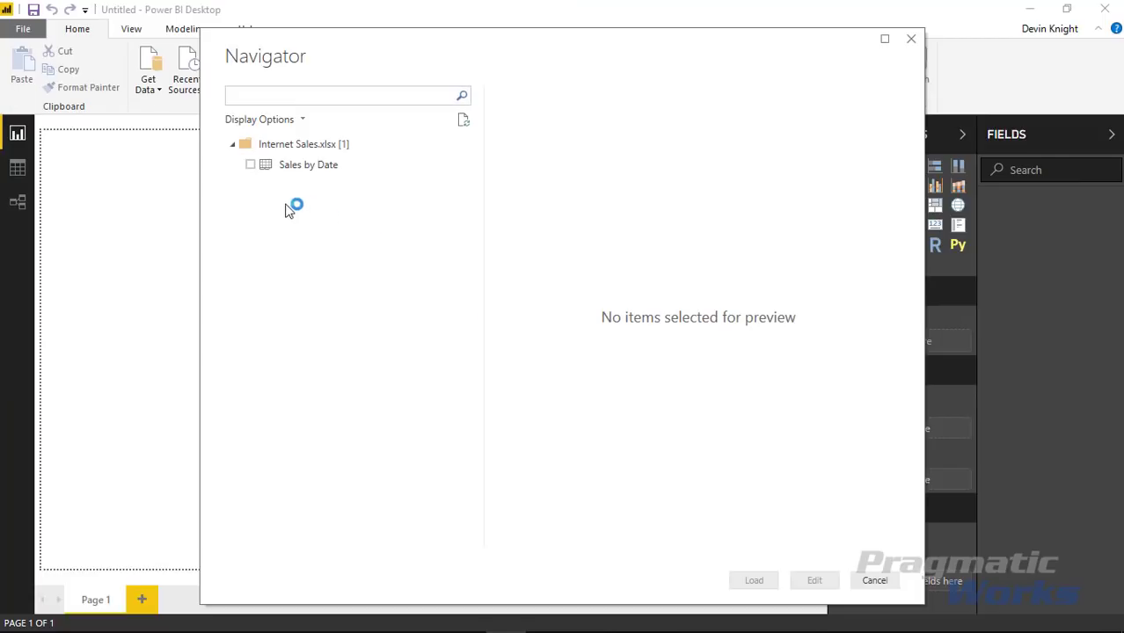
pyautogui.click(250, 165)
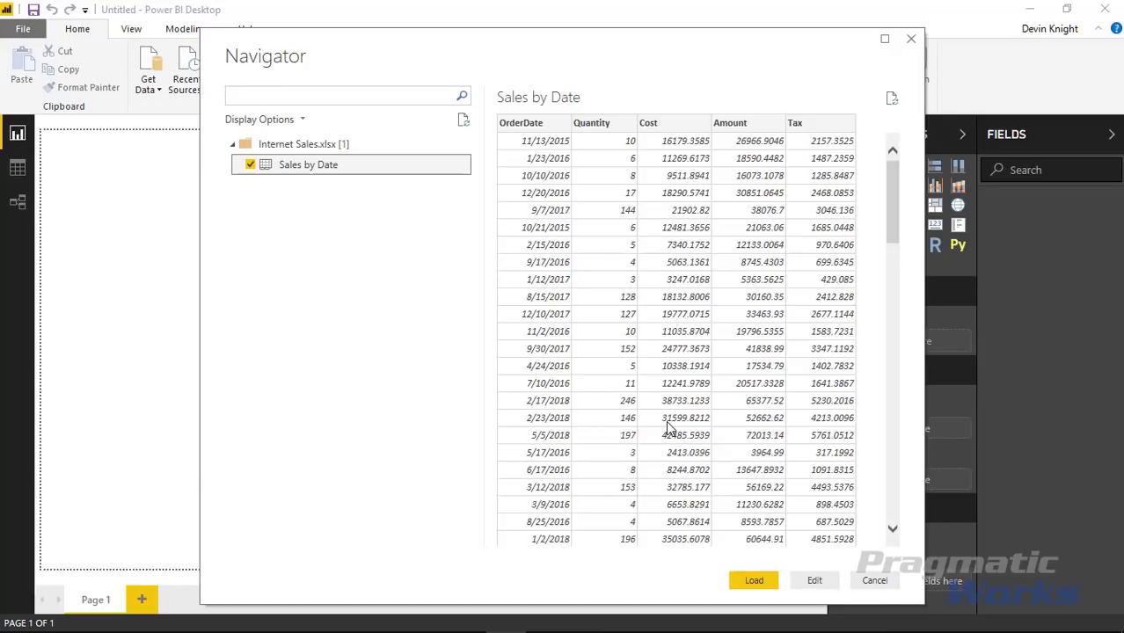
pyautogui.click(755, 581)
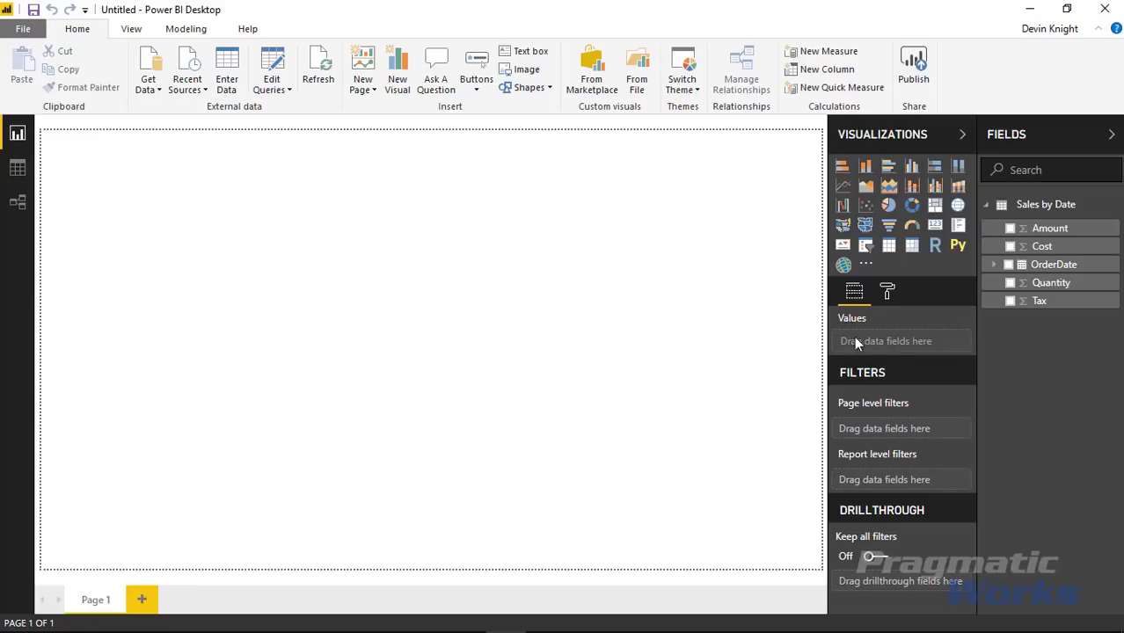
# - Find the Multi KPI custom visual in the marketplace by searching "multi kpi" and import it into the report
pyautogui.click(591, 65)
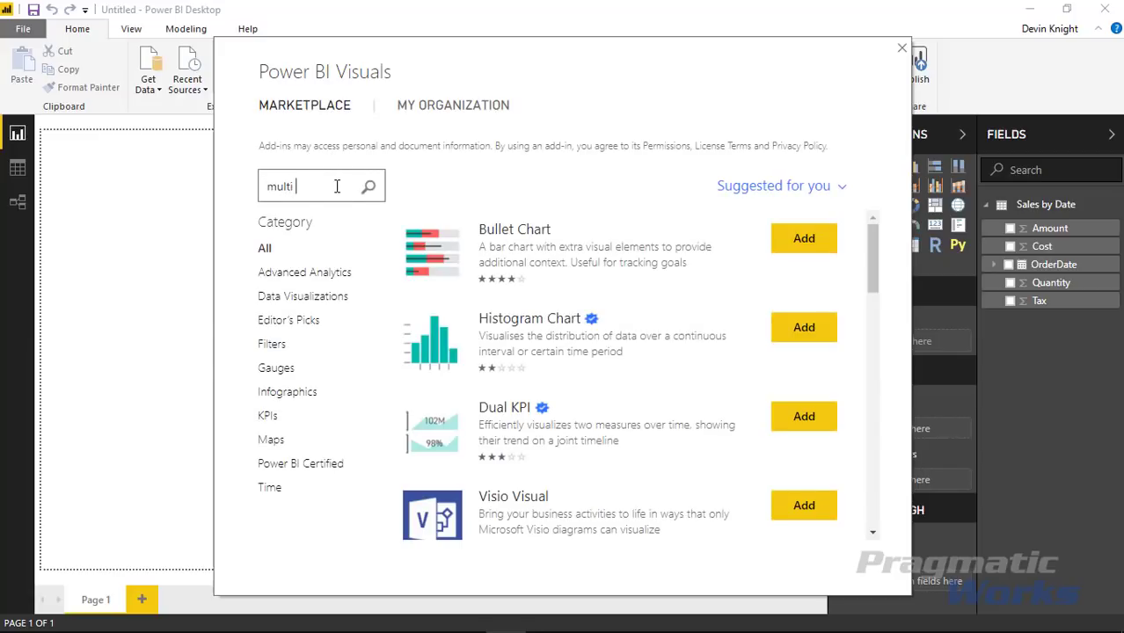
pyautogui.press('Return')
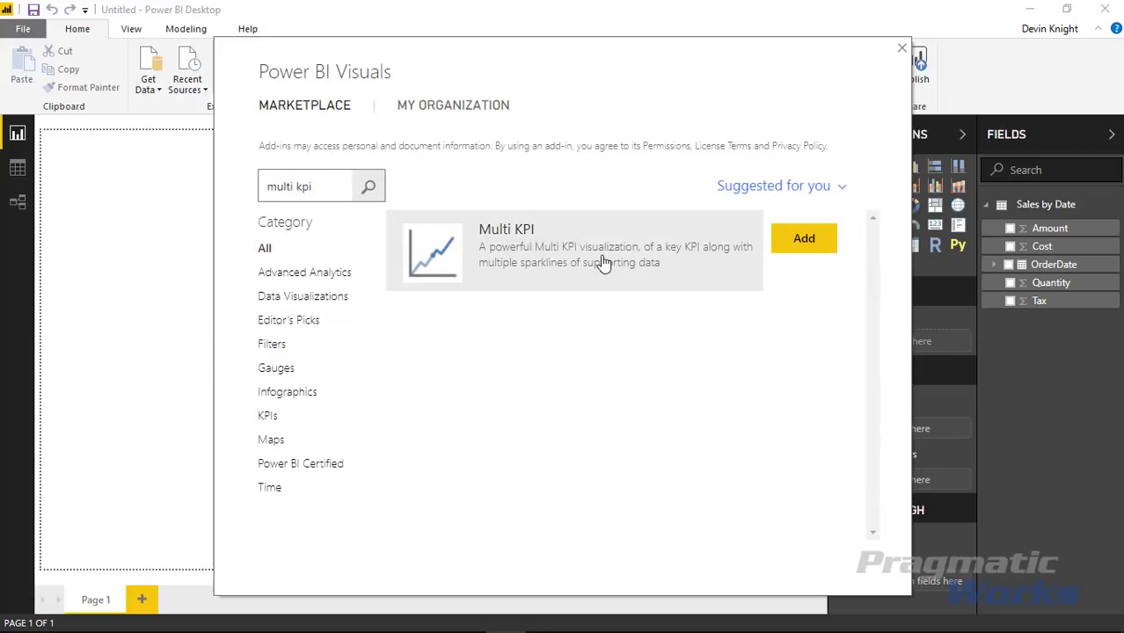
pyautogui.click(796, 241)
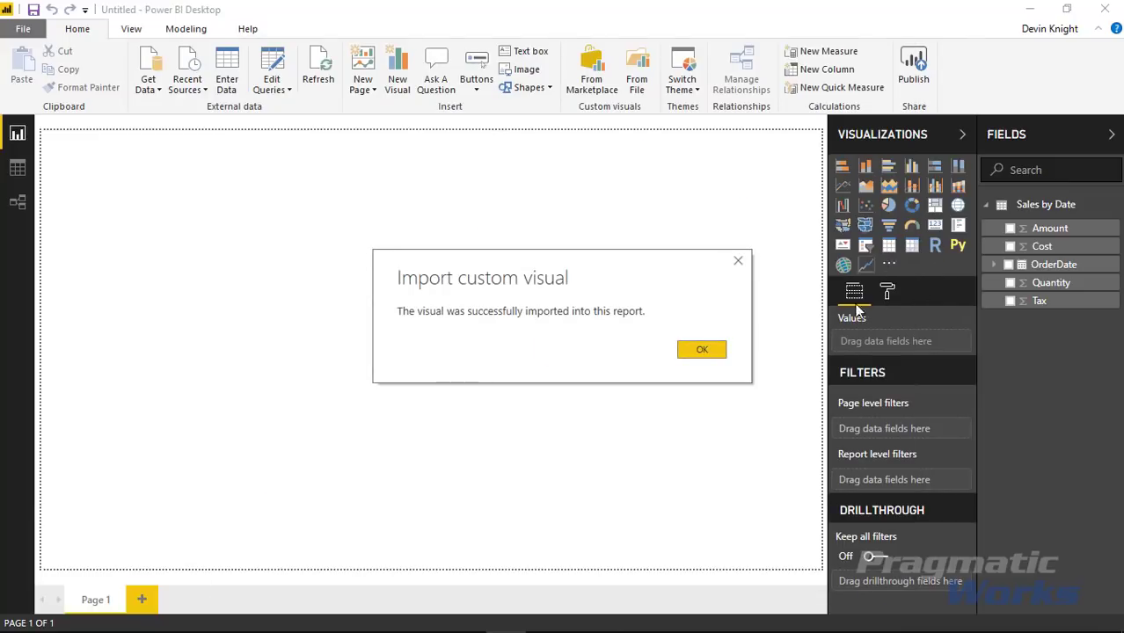
pyautogui.click(694, 351)
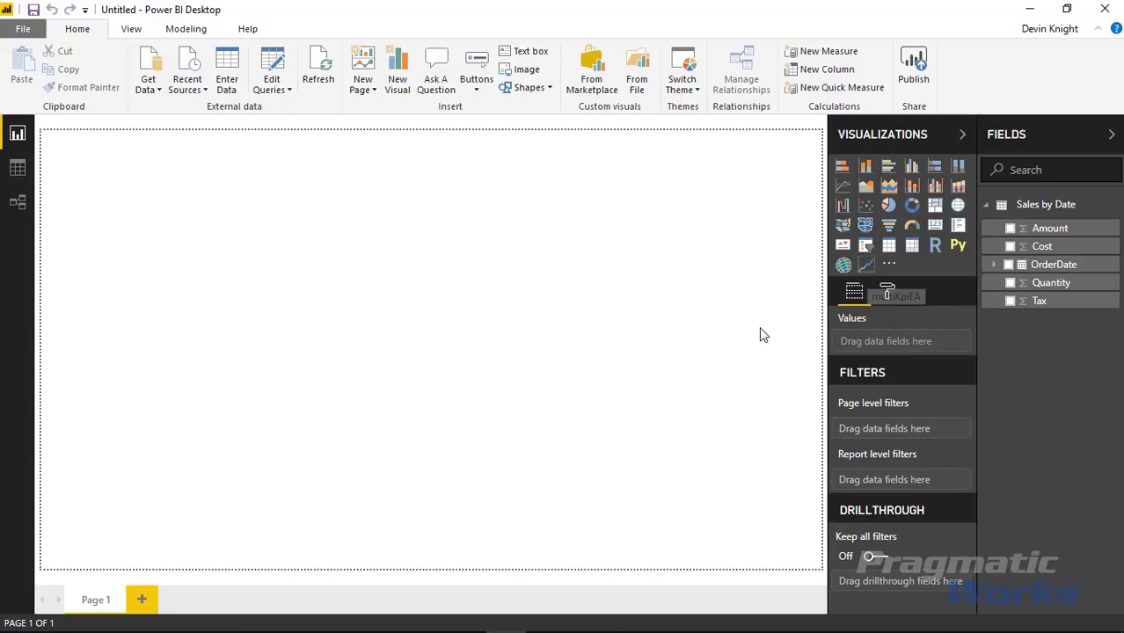
# - Add a Multi KPI visual to the report page, enlarge it to fill most of the canvas and centre it
pyautogui.click(866, 267)
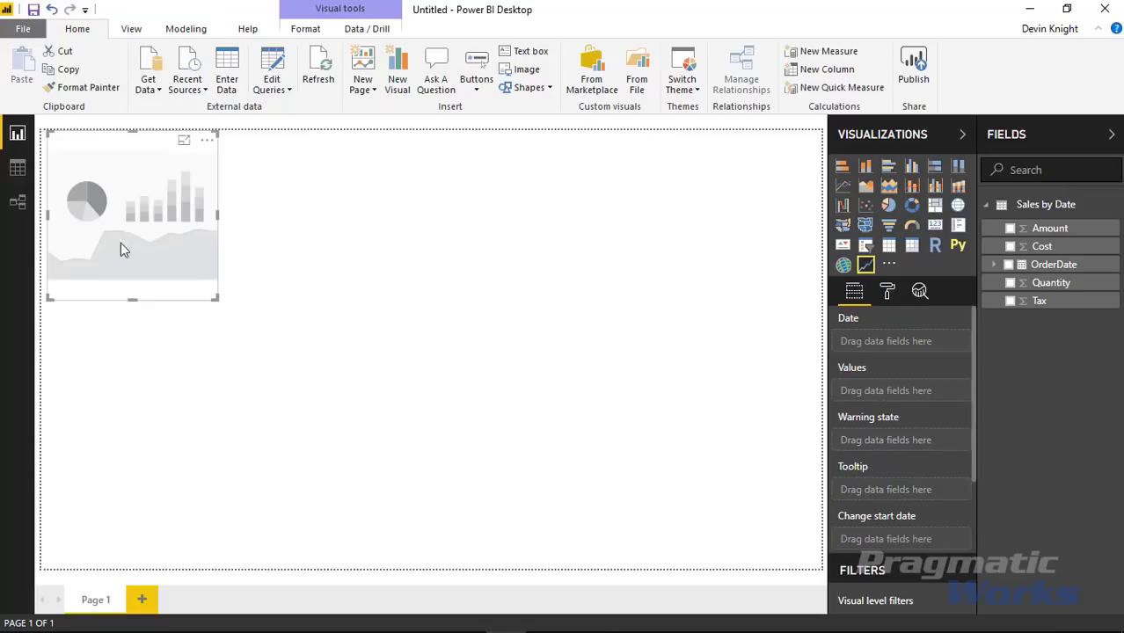
pyautogui.moveTo(218, 304); pyautogui.dragTo(684, 527)
pyautogui.moveTo(621, 479); pyautogui.dragTo(492, 368)
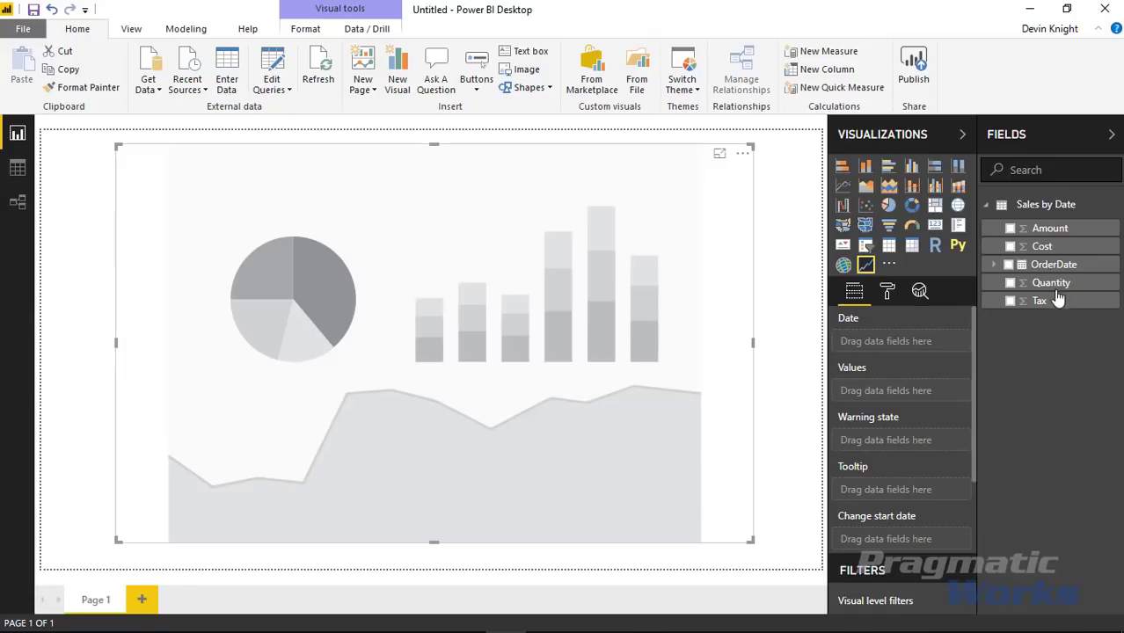
# - Assign OrderDate as the Multi KPI's date and Amount, Cost, Quantity and Tax as its values, in that order
pyautogui.moveTo(1050, 264); pyautogui.dragTo(932, 343)
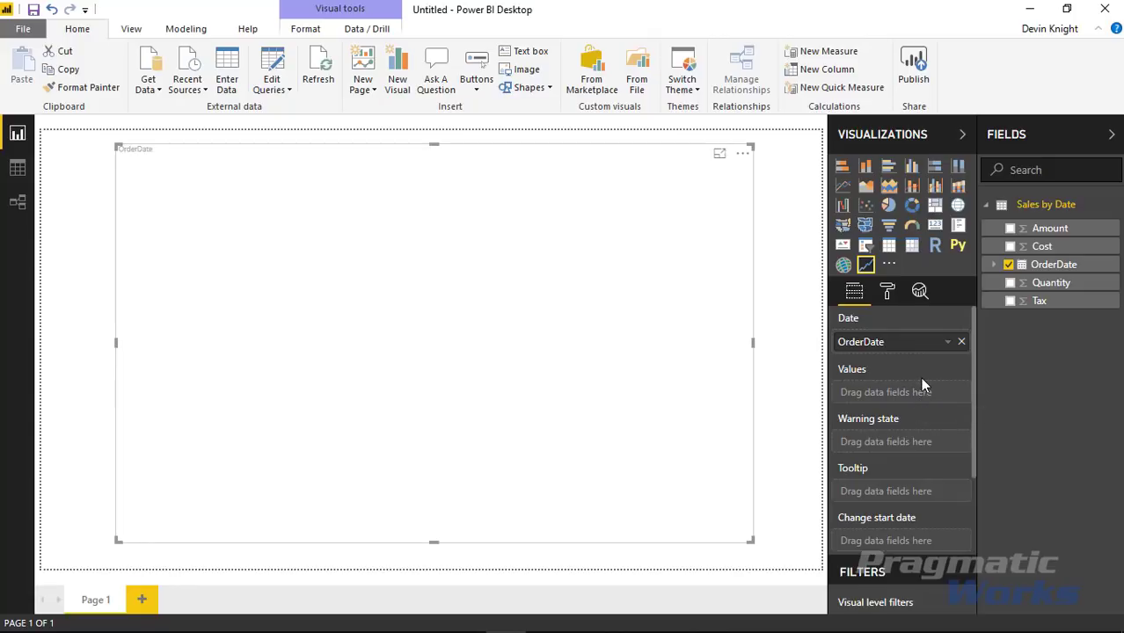
pyautogui.click(1010, 227)
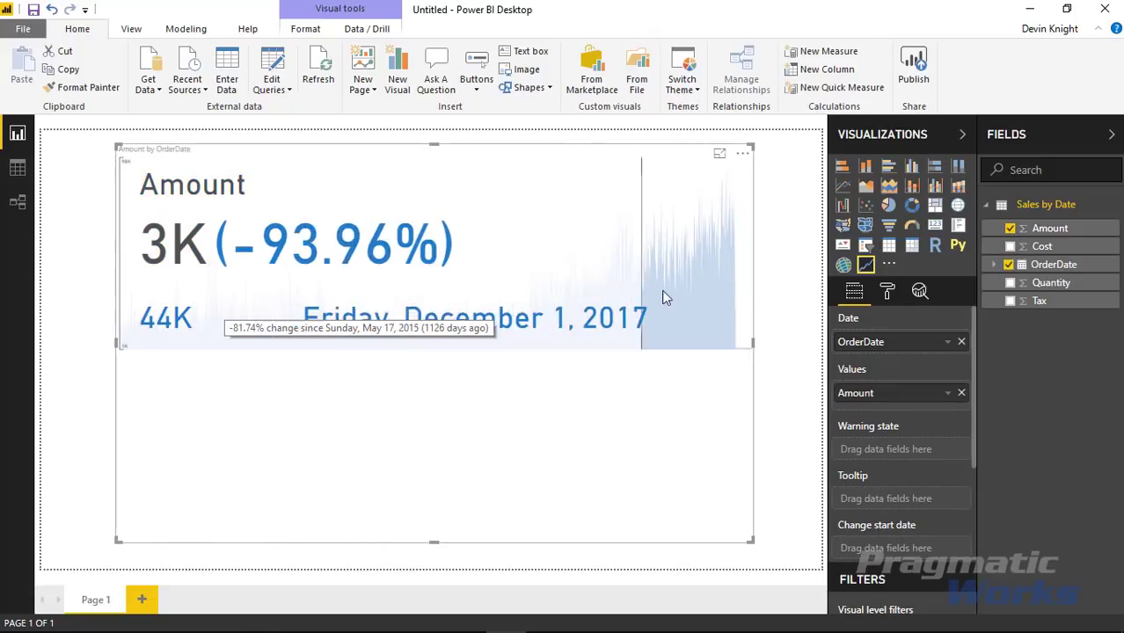
pyautogui.moveTo(1042, 246); pyautogui.dragTo(839, 413)
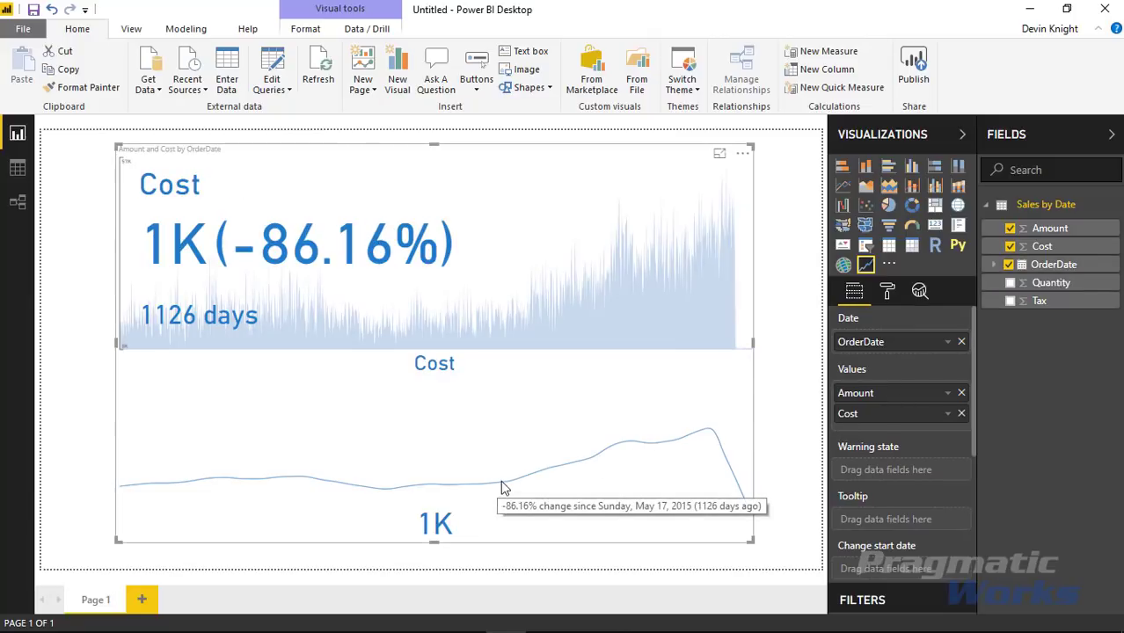
pyautogui.click(1010, 282)
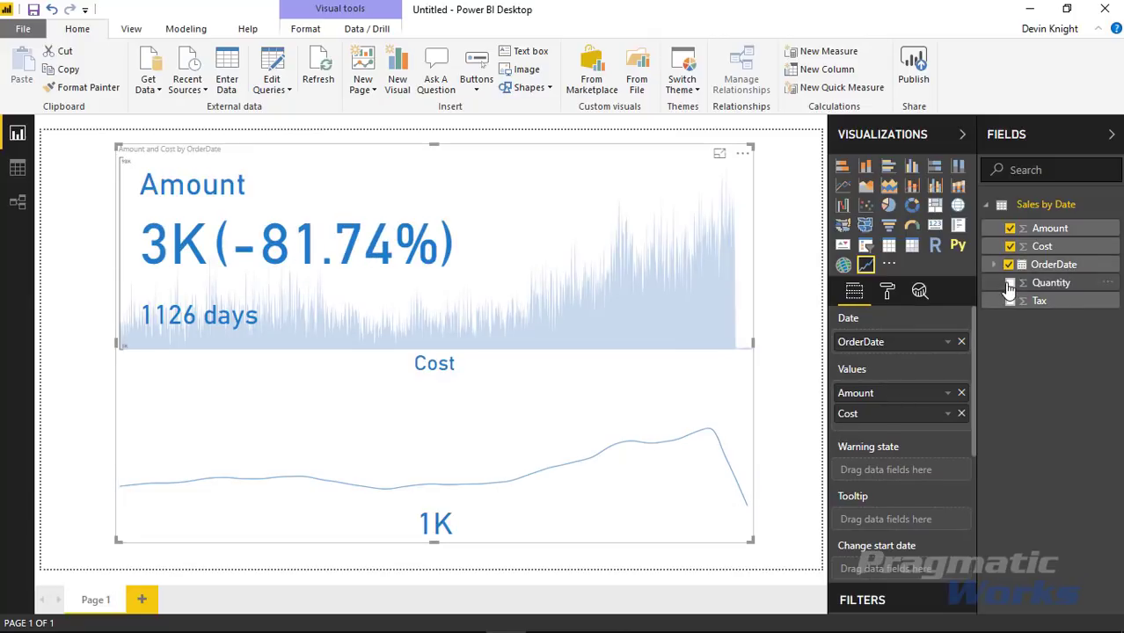
pyautogui.click(1009, 301)
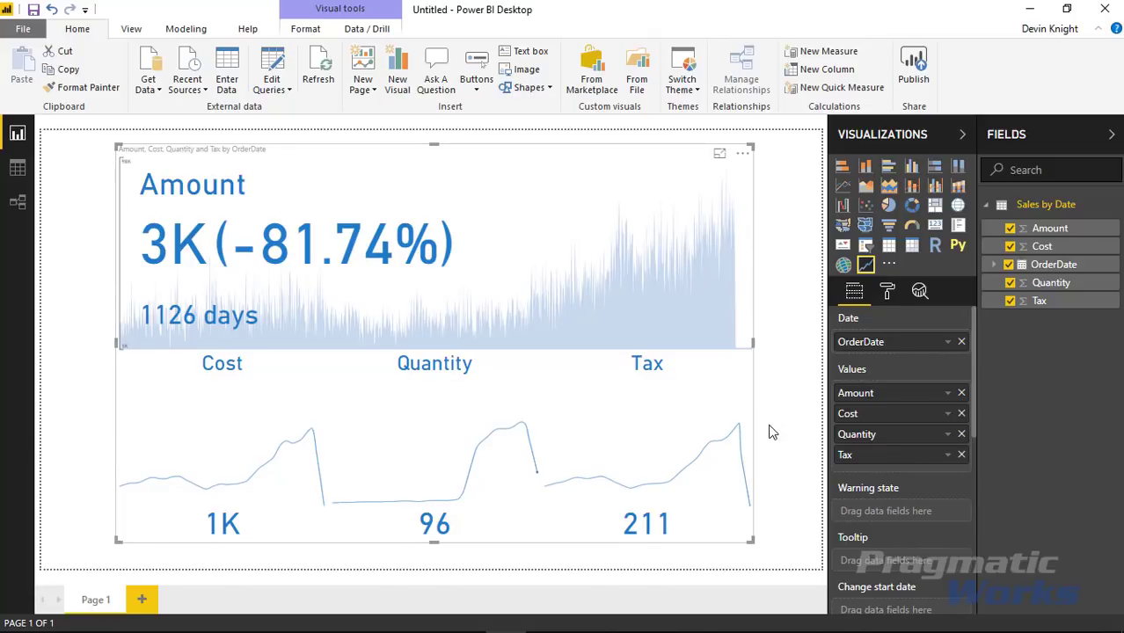
# - Inspect the Tax and Quantity measures in the Multi KPI's main chart, including the Quantity values on different dates
pyautogui.moveTo(701, 458)
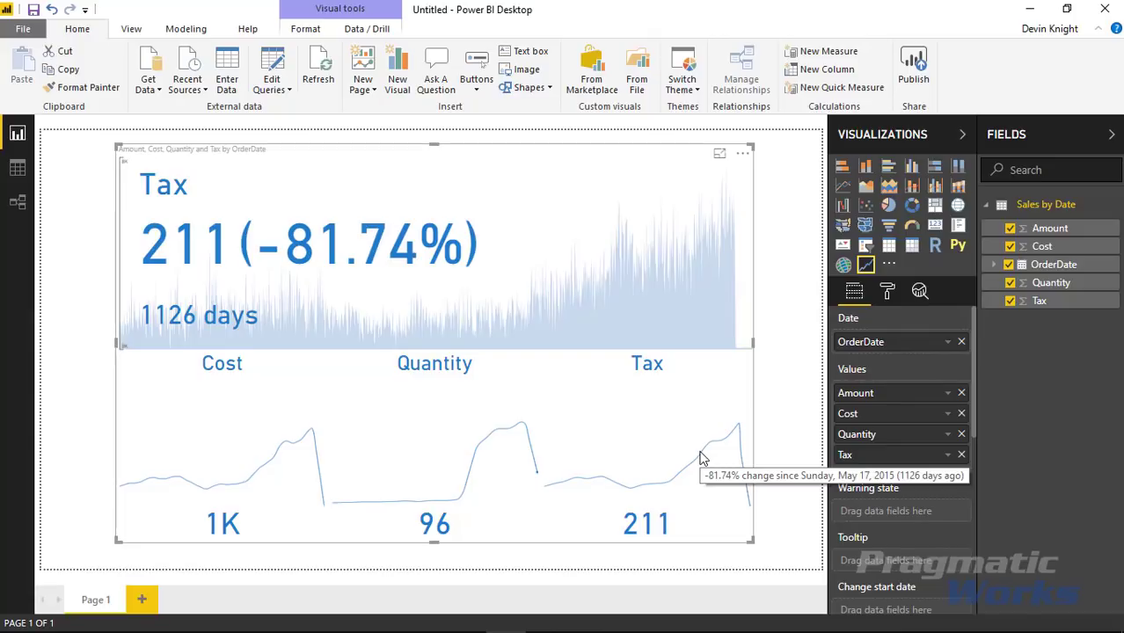
pyautogui.moveTo(427, 459)
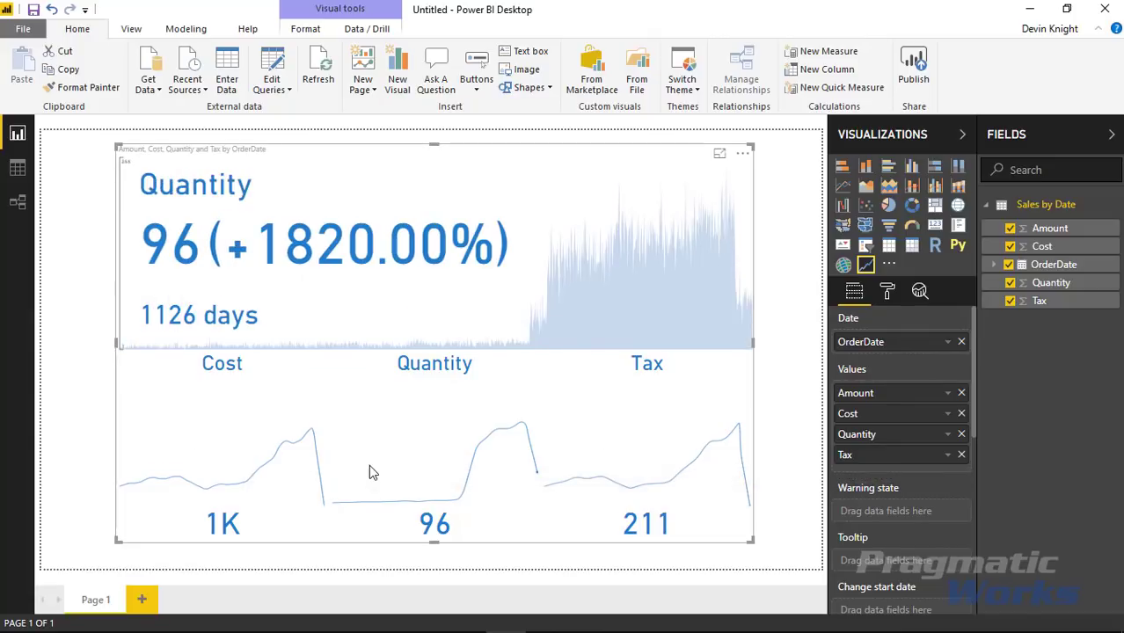
pyautogui.moveTo(613, 478)
pyautogui.moveTo(405, 500)
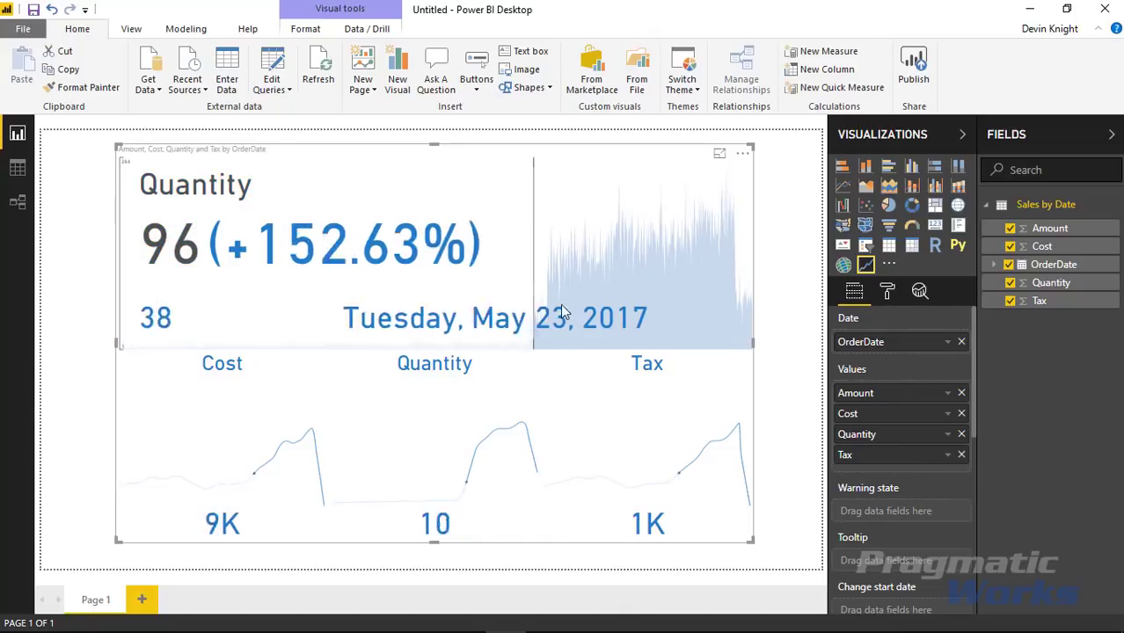
pyautogui.moveTo(695, 312)
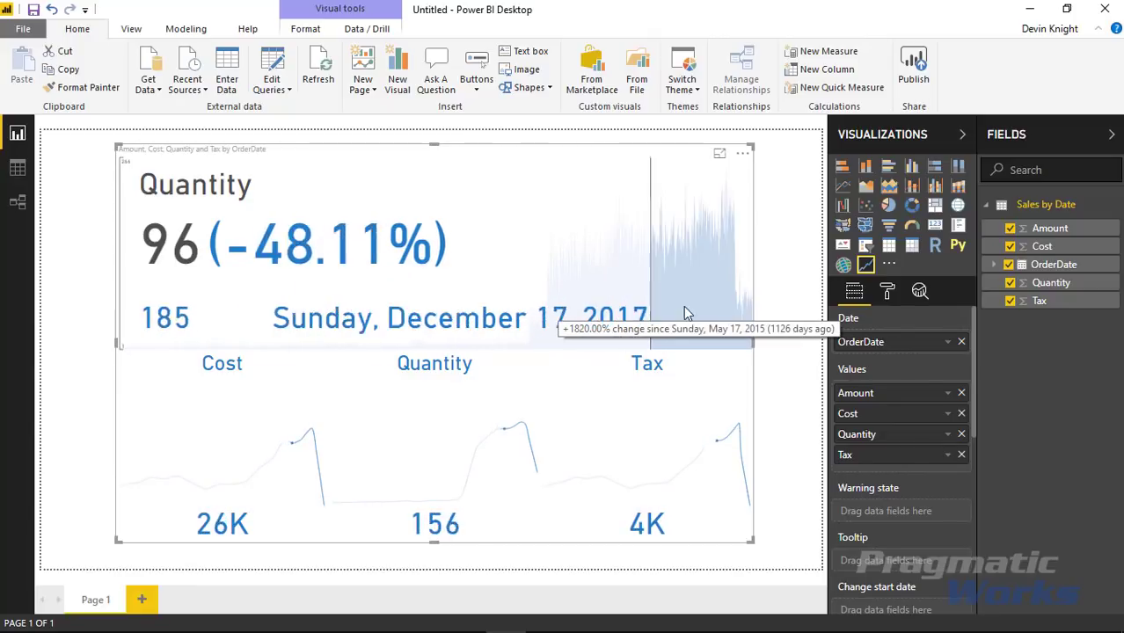
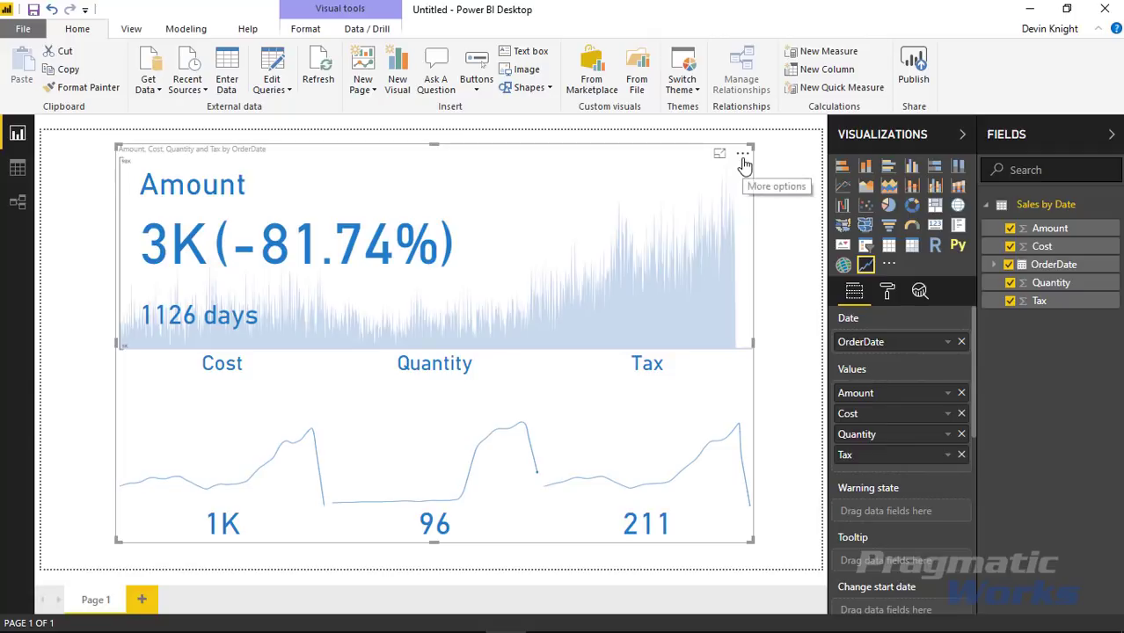
# - Set the Multi KPI's date format to M/d/yyyy and check the dates on the main chart
pyautogui.click(889, 299)
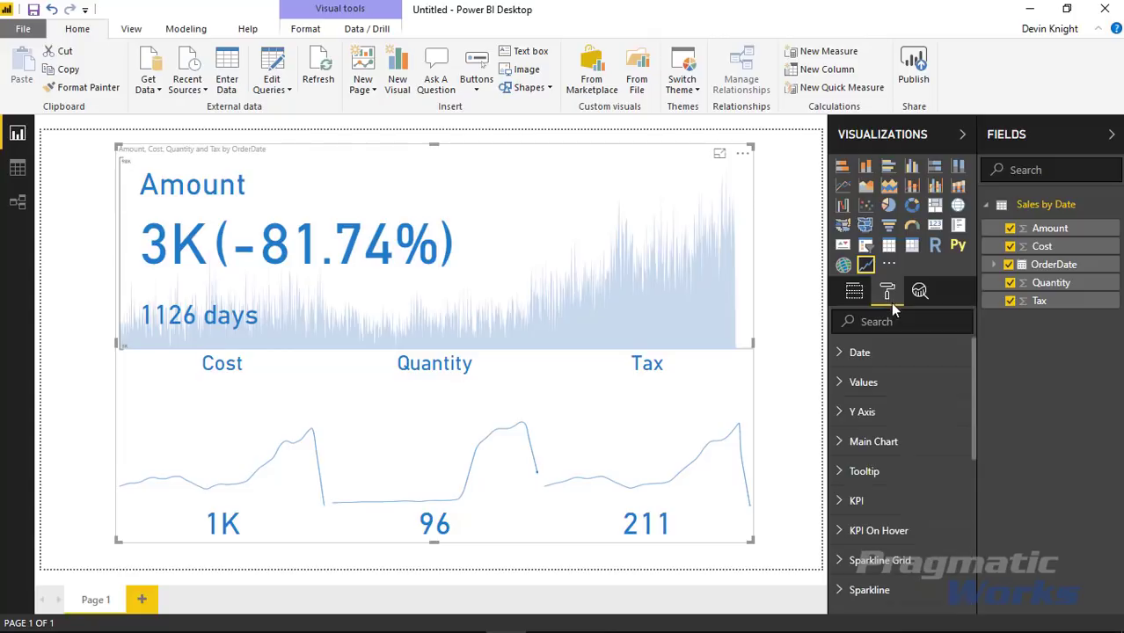
pyautogui.click(839, 354)
pyautogui.moveTo(616, 329)
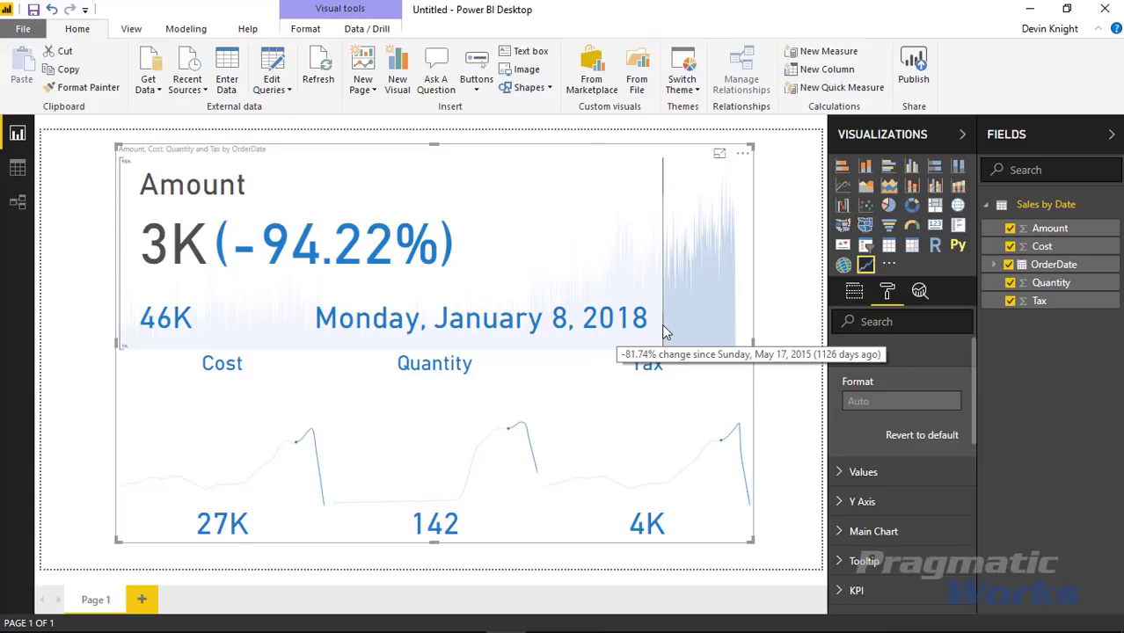
pyautogui.click(853, 399)
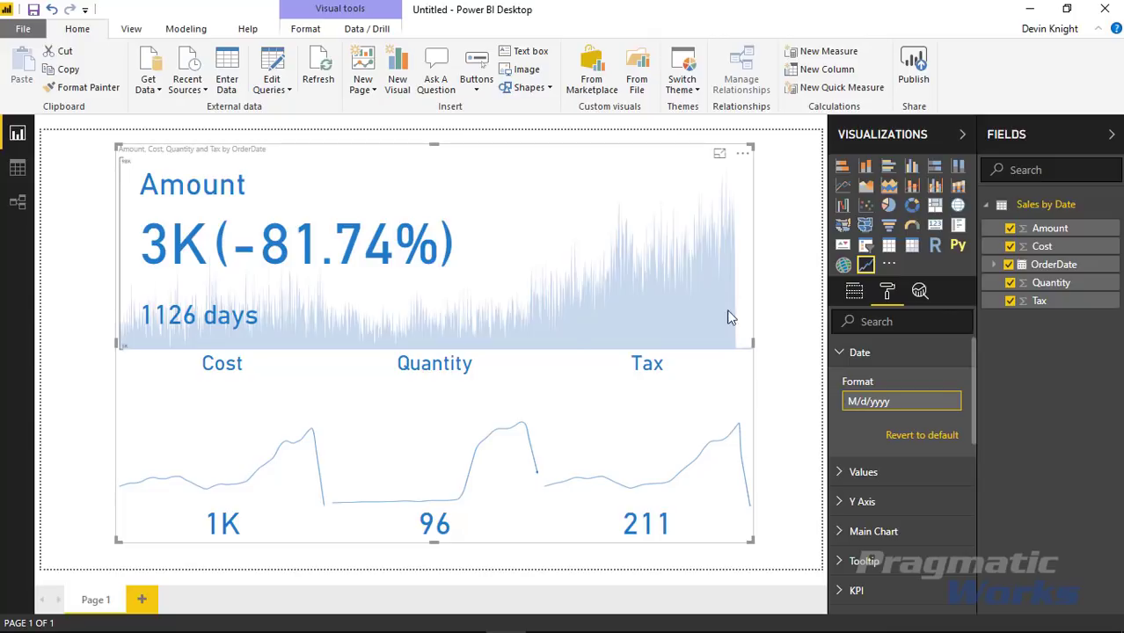
pyautogui.moveTo(710, 312)
# - Try the date format d/M/yyyy on the Multi KPI and change it back to M/d/yyyy
pyautogui.doubleClick(946, 401)
pyautogui.write('d/d/yyyyM')
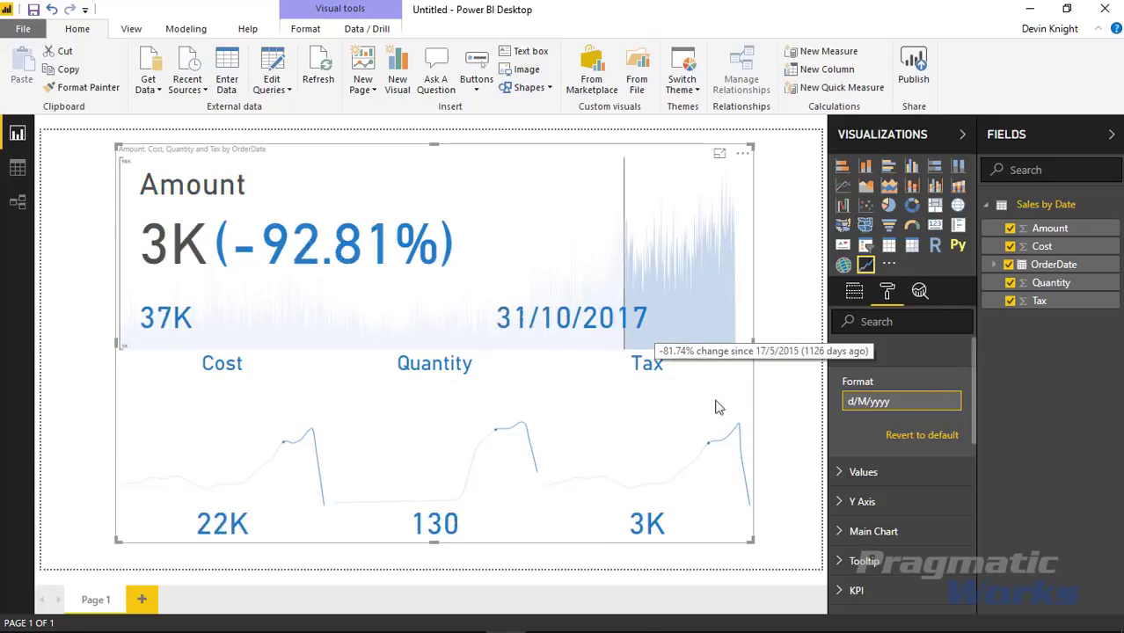
pyautogui.hotkey('shift', 'Home')
pyautogui.write('M/d')
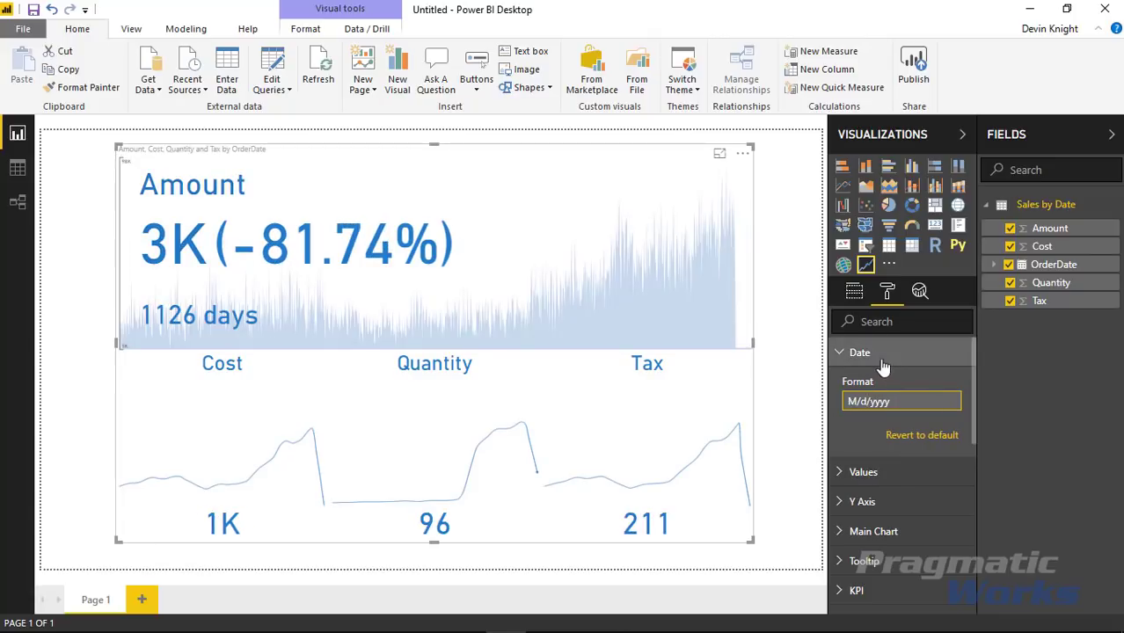
# - Set the display units to None for all values of the Multi KPI
pyautogui.click(841, 355)
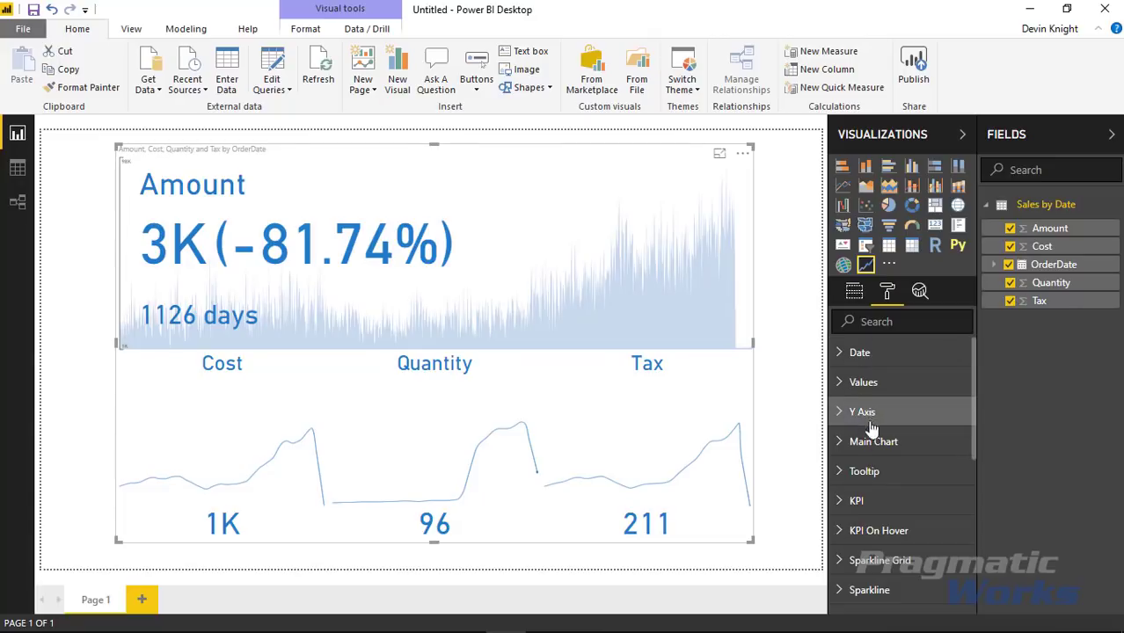
pyautogui.click(863, 383)
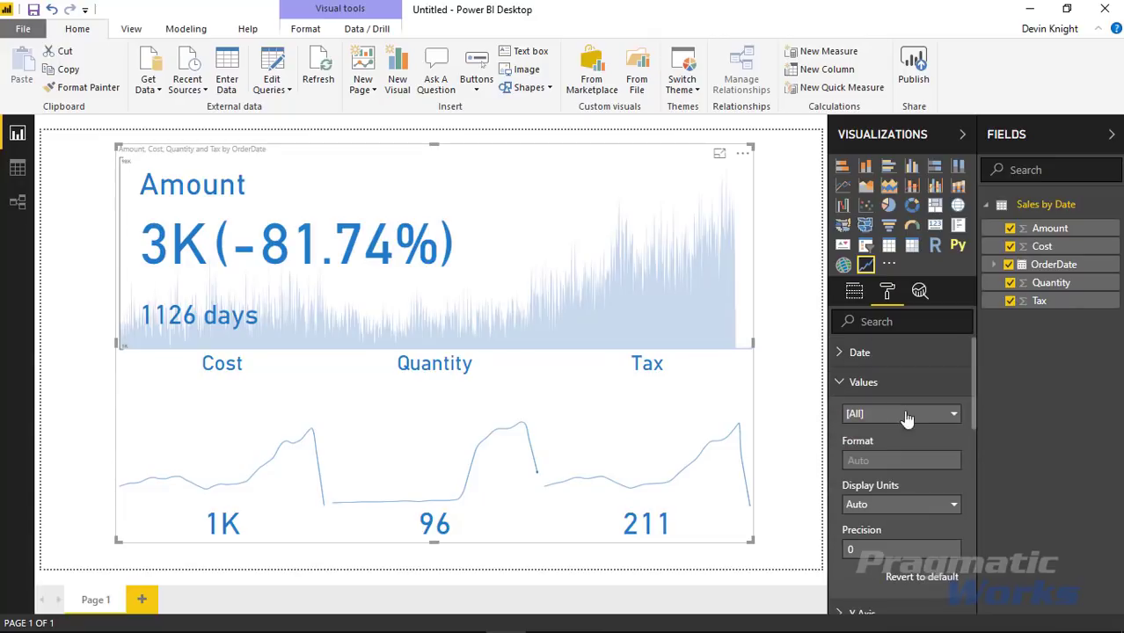
pyautogui.click(955, 415)
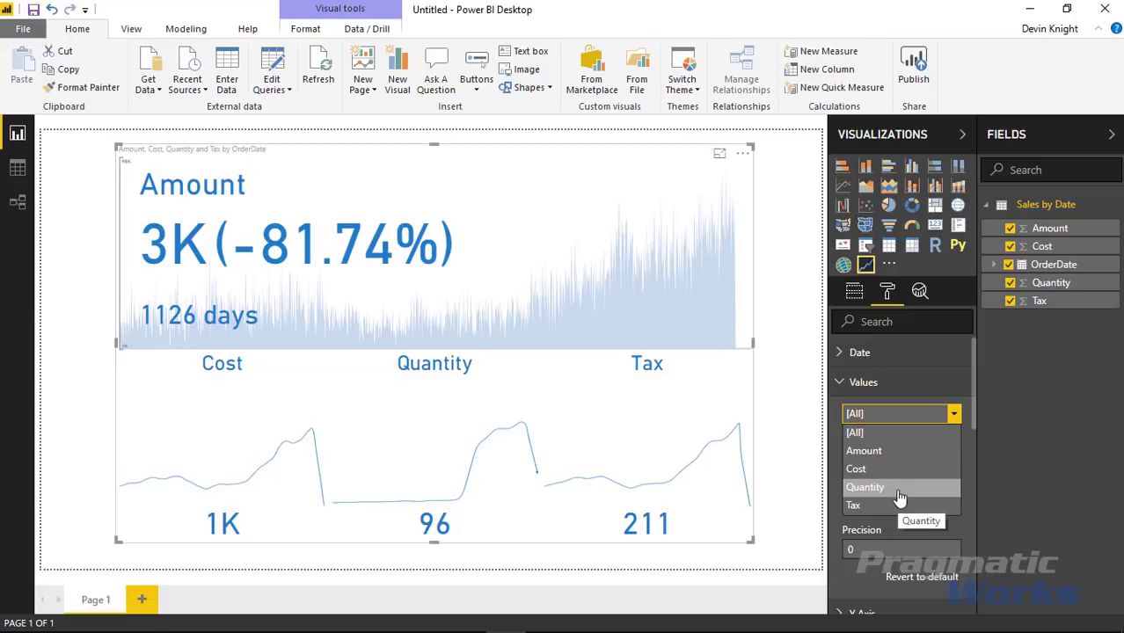
pyautogui.click(890, 433)
pyautogui.click(914, 465)
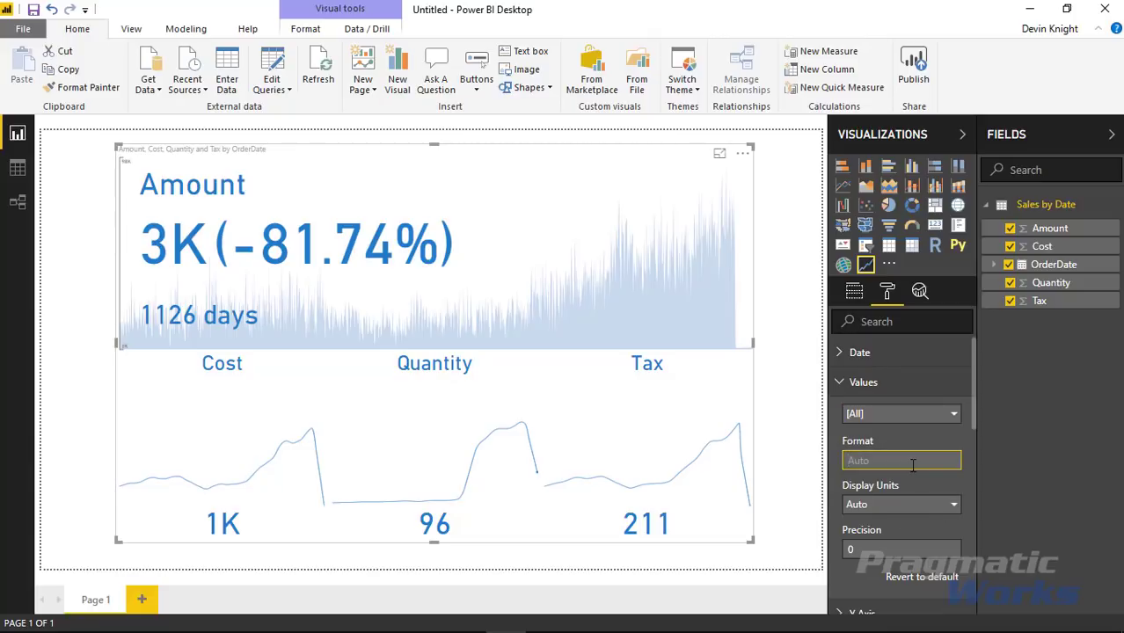
pyautogui.click(879, 510)
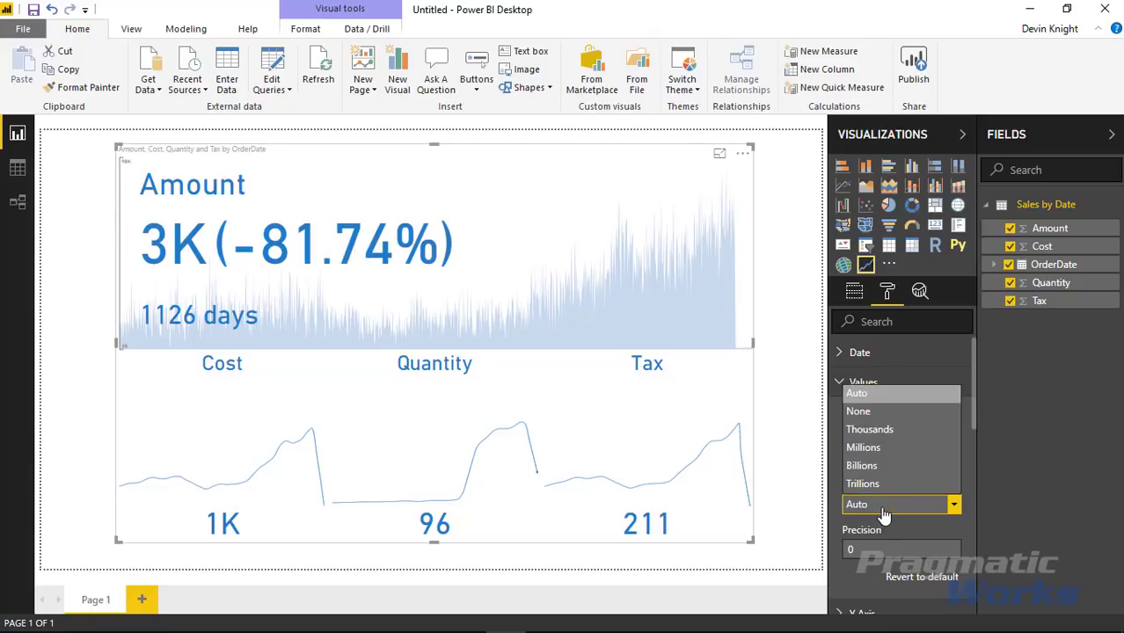
pyautogui.click(862, 411)
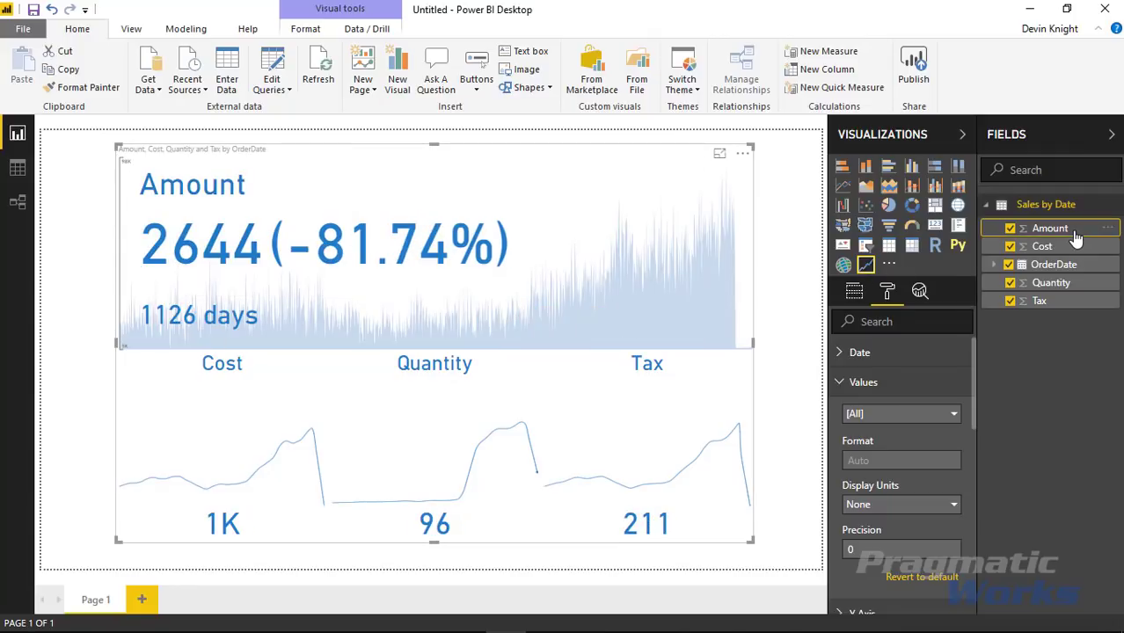
# - Format the Amount field of Sales by Date as Currency general
pyautogui.click(209, 30)
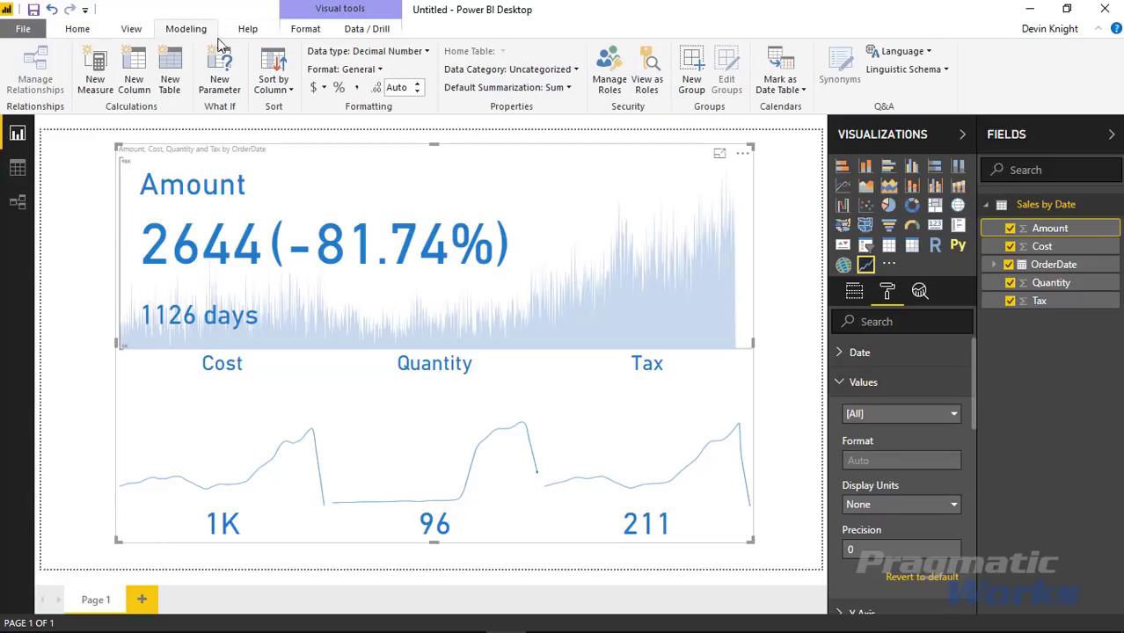
pyautogui.click(380, 68)
pyautogui.moveTo(380, 106)
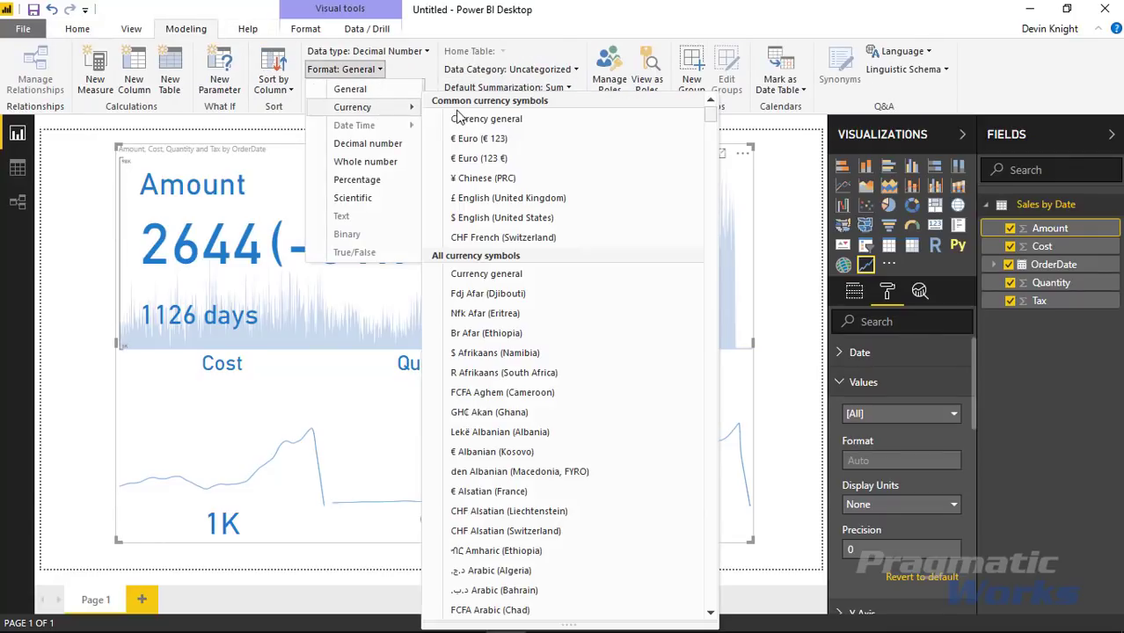
pyautogui.click(525, 213)
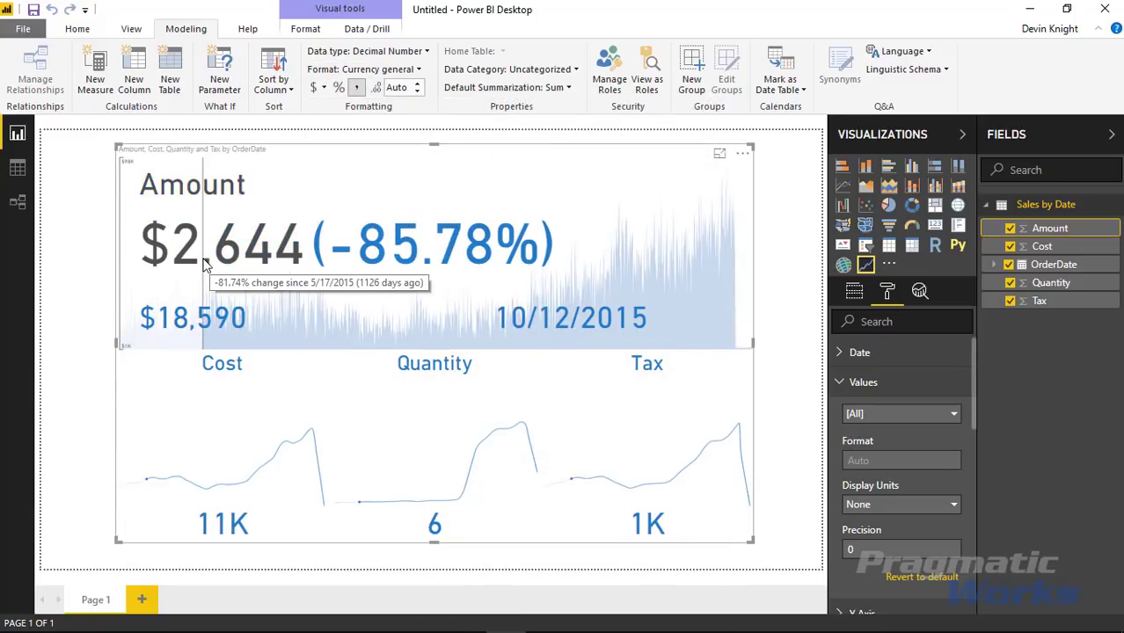
# - Format the Cost field of Sales by Date as Currency general
pyautogui.click(1042, 246)
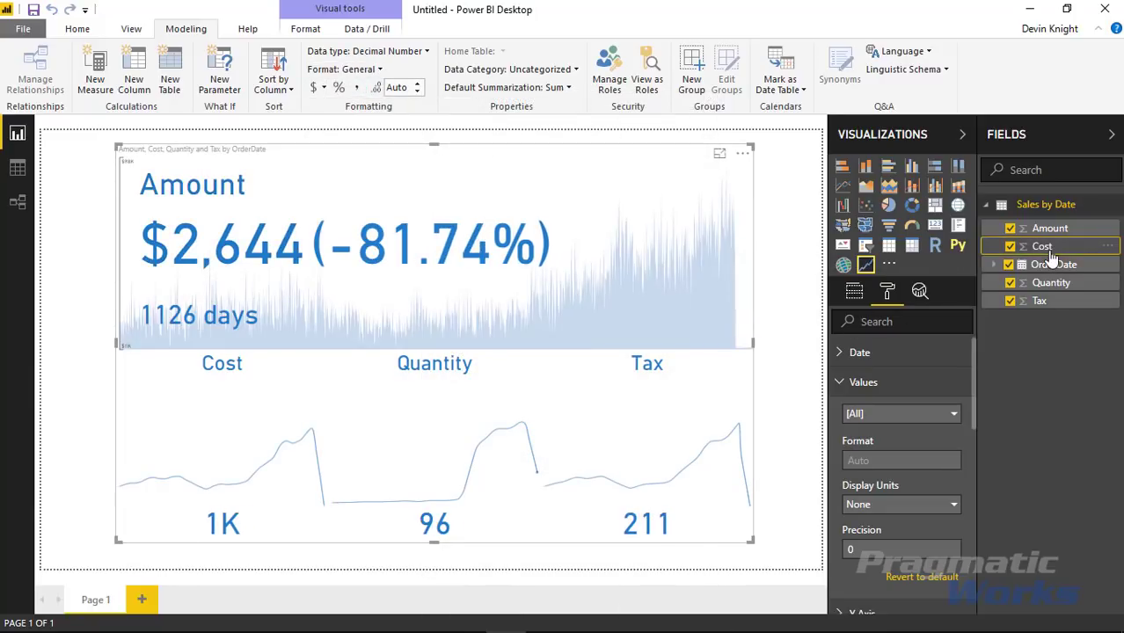
pyautogui.click(375, 71)
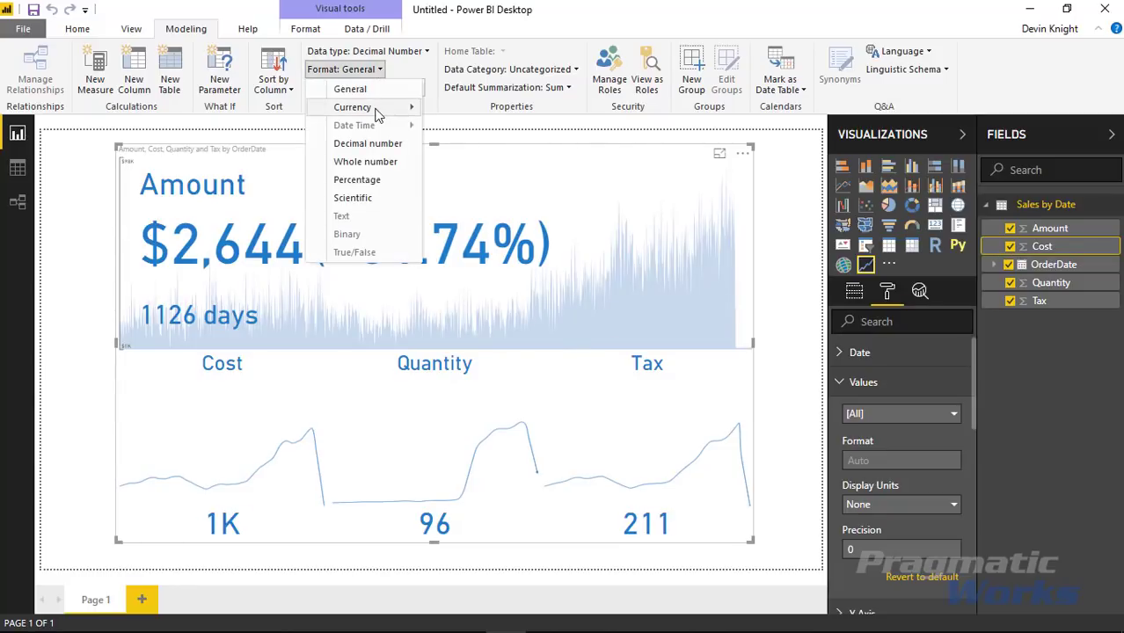
pyautogui.click(413, 108)
pyautogui.click(483, 118)
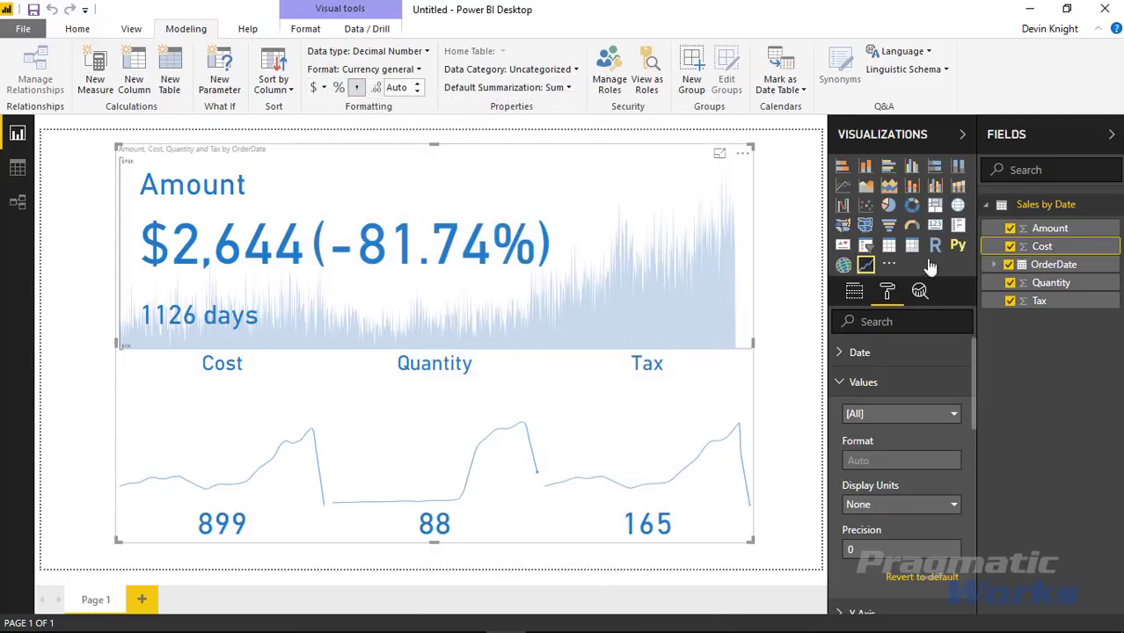
# - Format the Tax field of Sales by Date as Currency general
pyautogui.click(1020, 300)
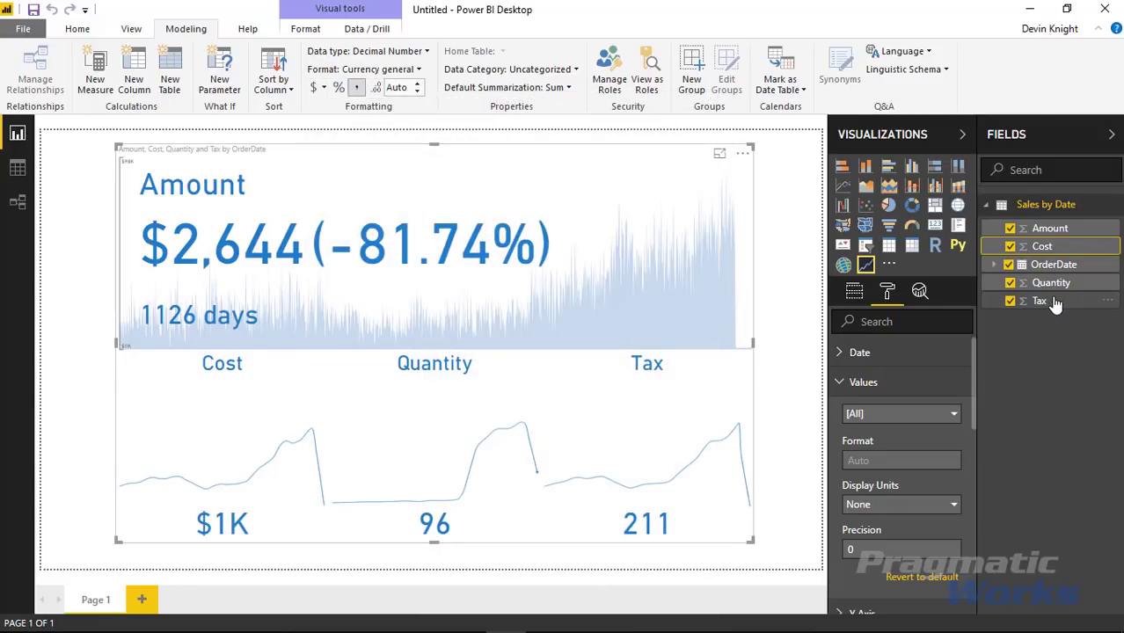
pyautogui.click(377, 70)
pyautogui.click(356, 107)
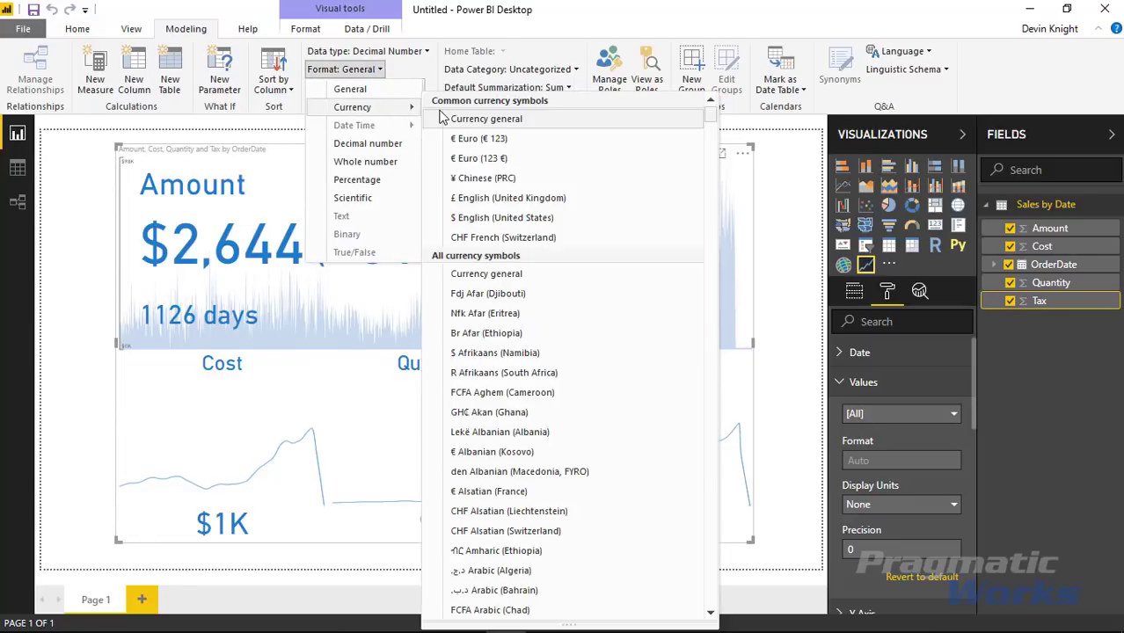
pyautogui.click(514, 136)
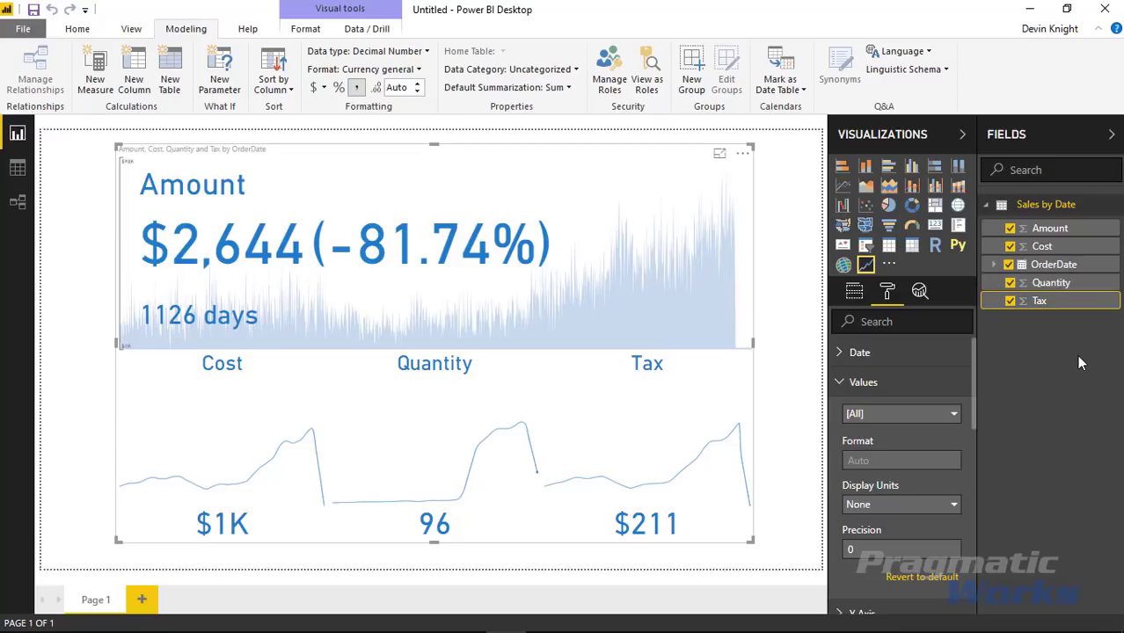
# - Try hiding the Multi KPI's Y axis for the Cost measure and show it again
pyautogui.click(957, 384)
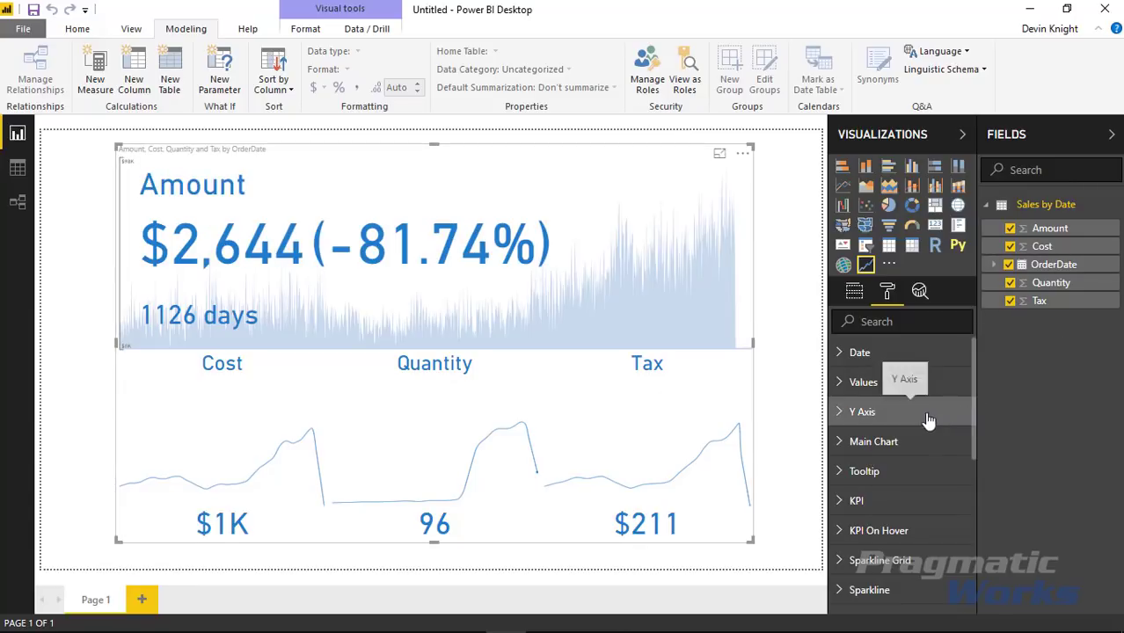
pyautogui.click(846, 412)
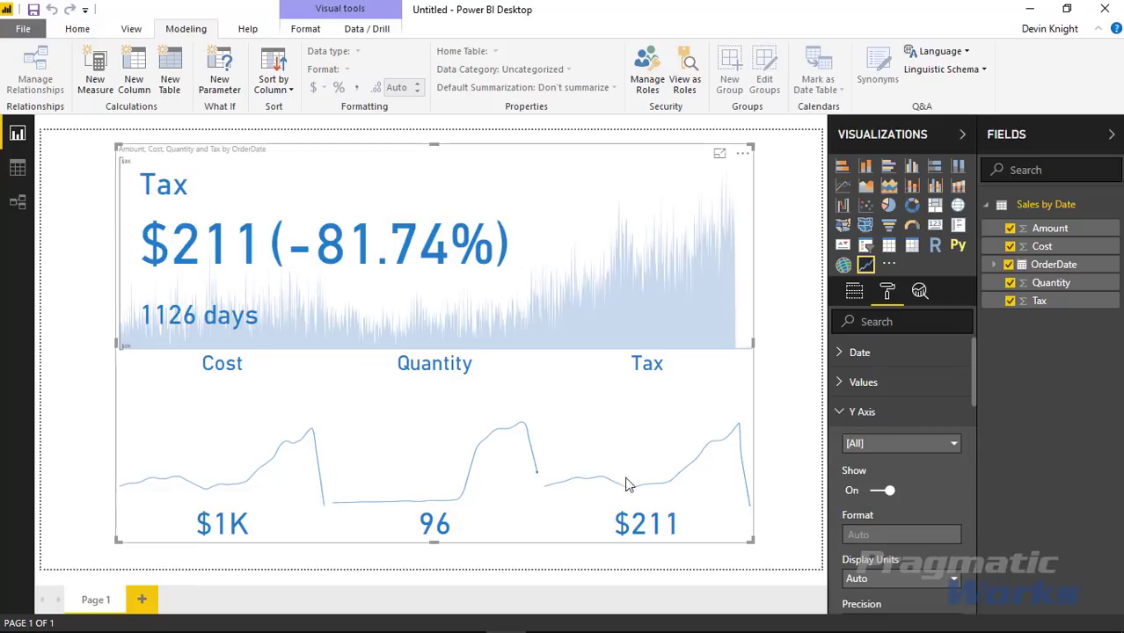
pyautogui.click(912, 453)
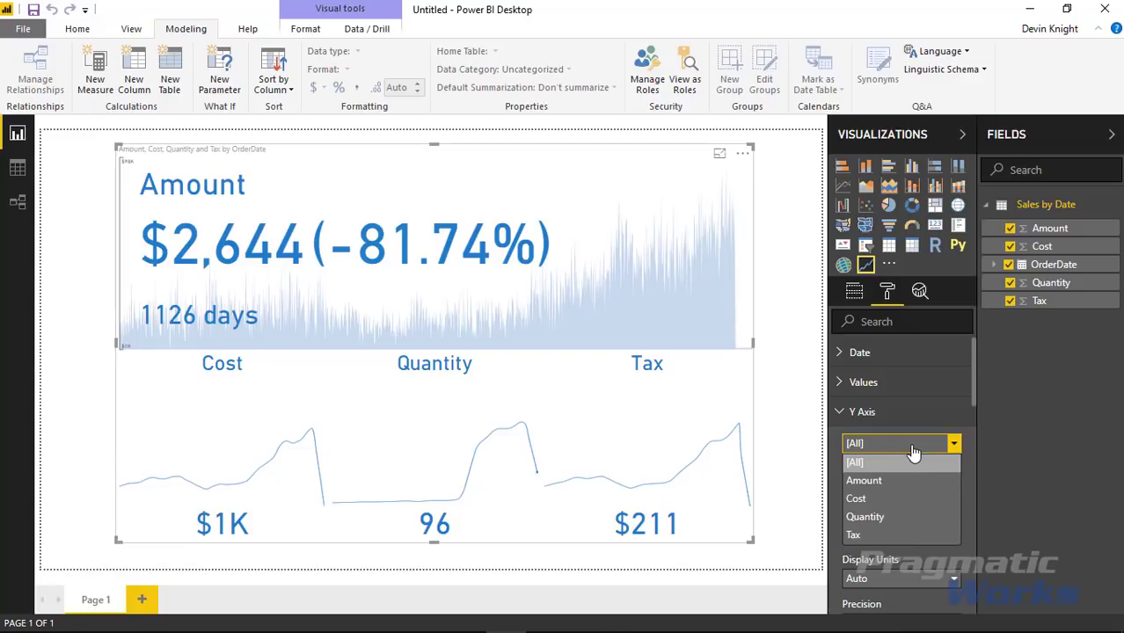
pyautogui.click(892, 499)
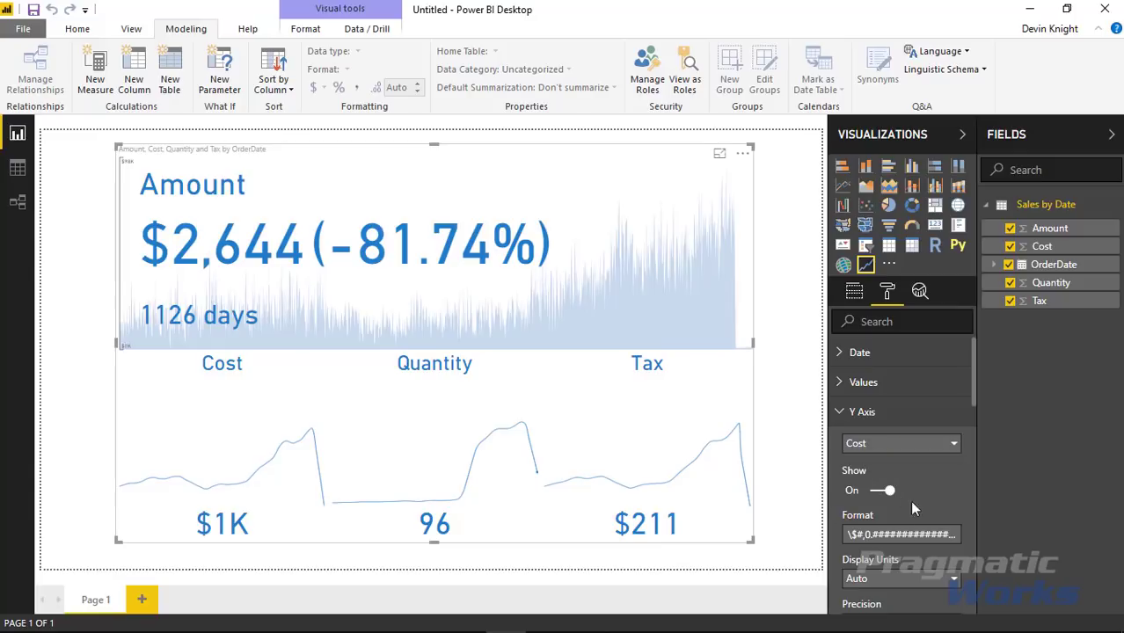
pyautogui.scroll(-1, 914, 479)
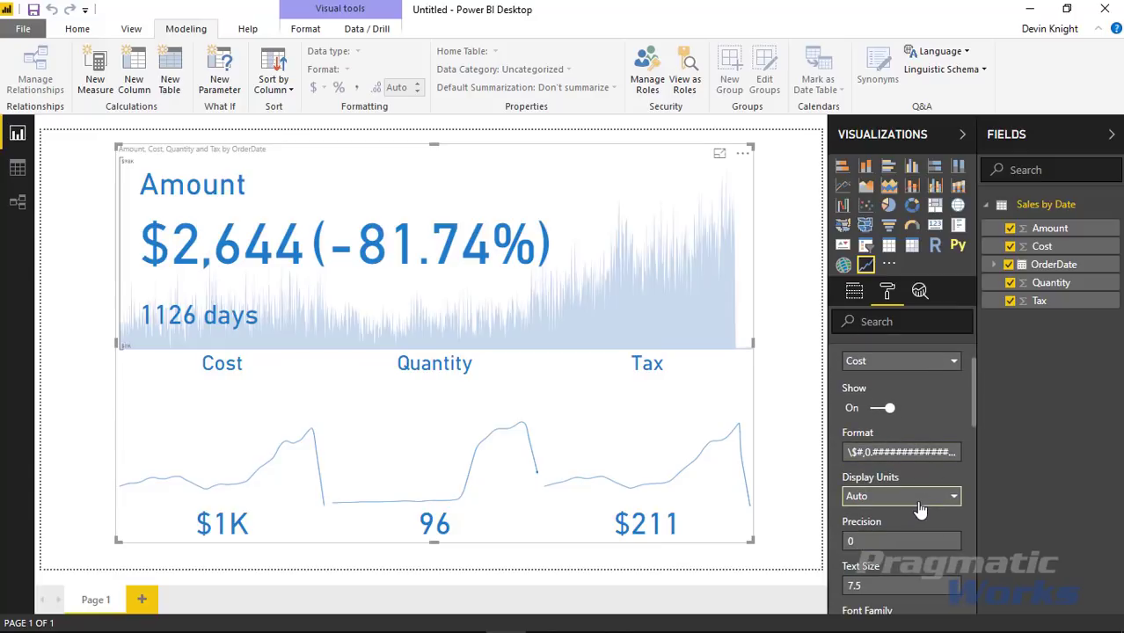
pyautogui.click(888, 409)
pyautogui.click(886, 408)
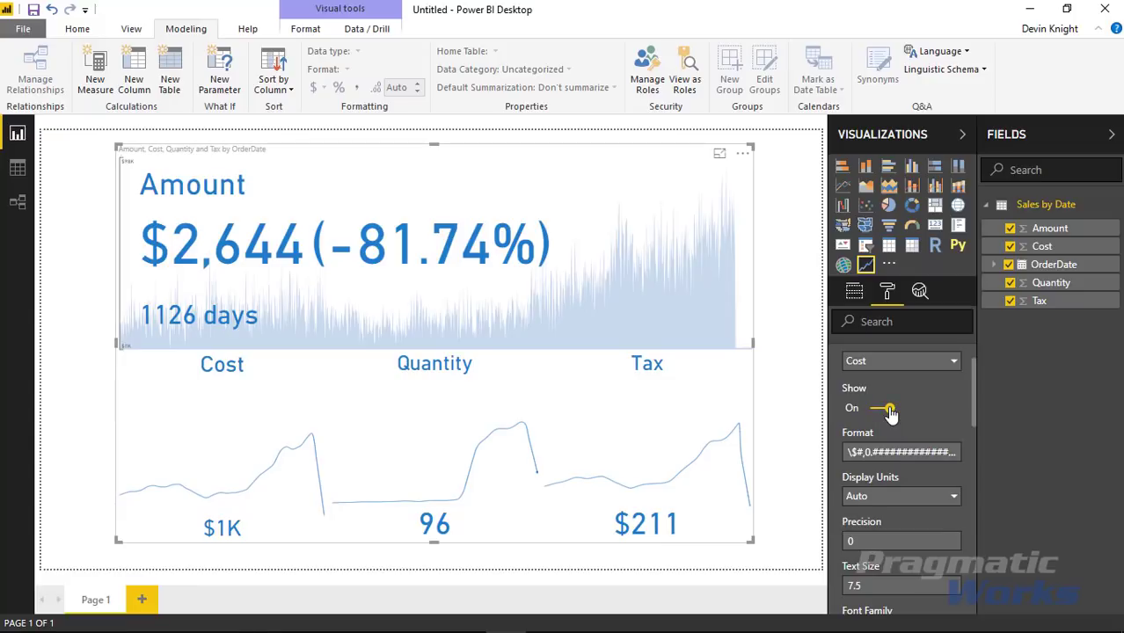
pyautogui.scroll(1, 890, 411)
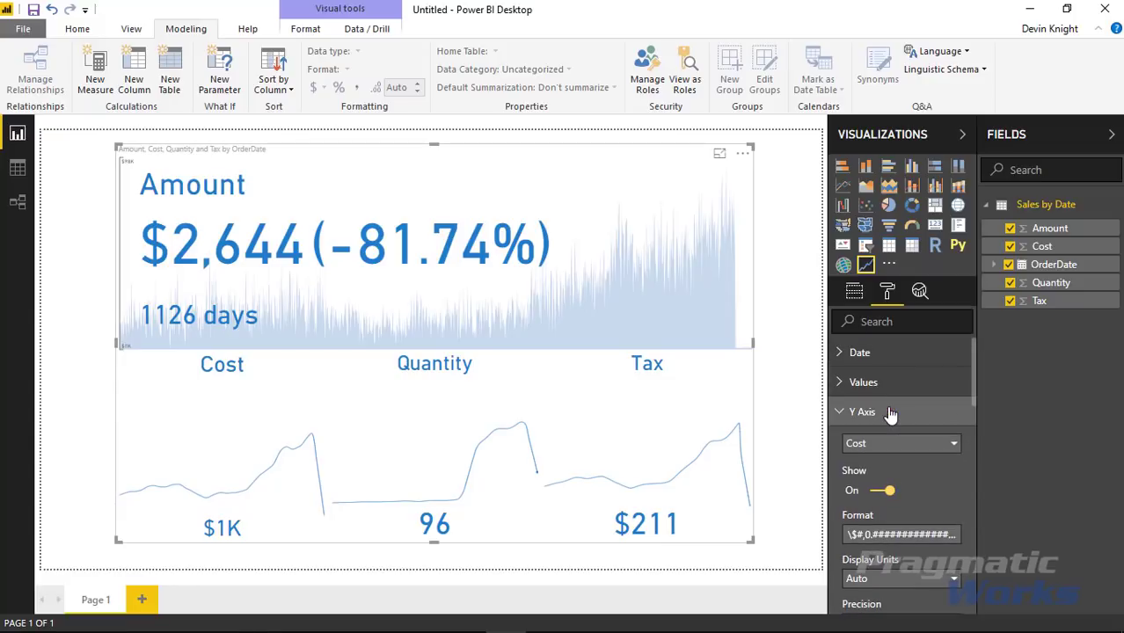
# - Revert the Multi KPI's Y axis settings to default
pyautogui.scroll(-4, 896, 444)
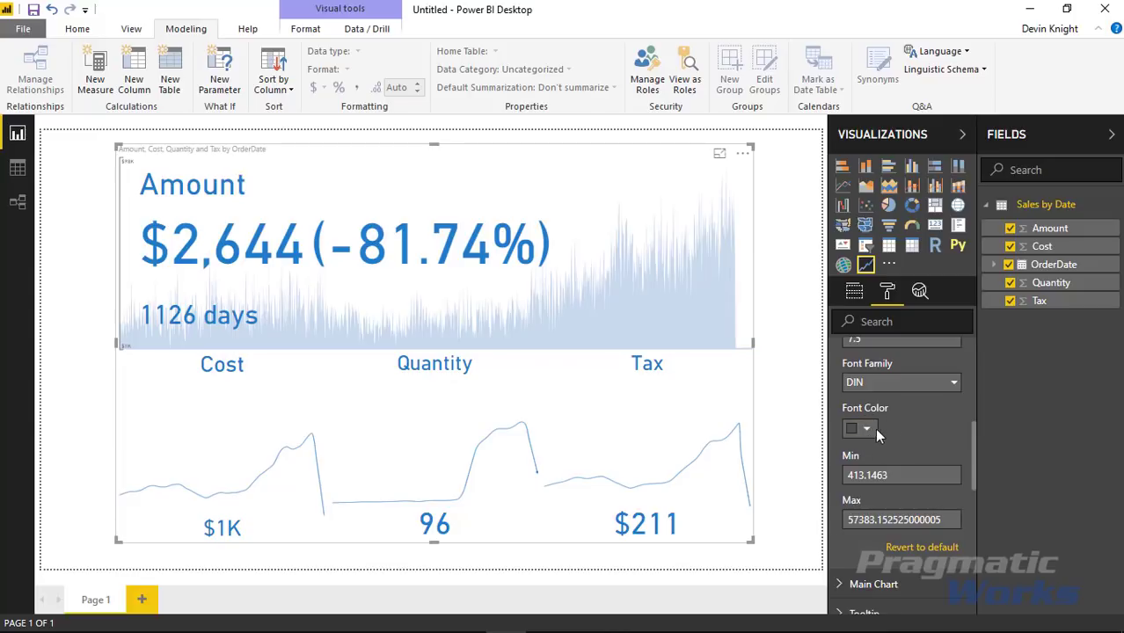
pyautogui.click(917, 551)
pyautogui.scroll(5, 906, 495)
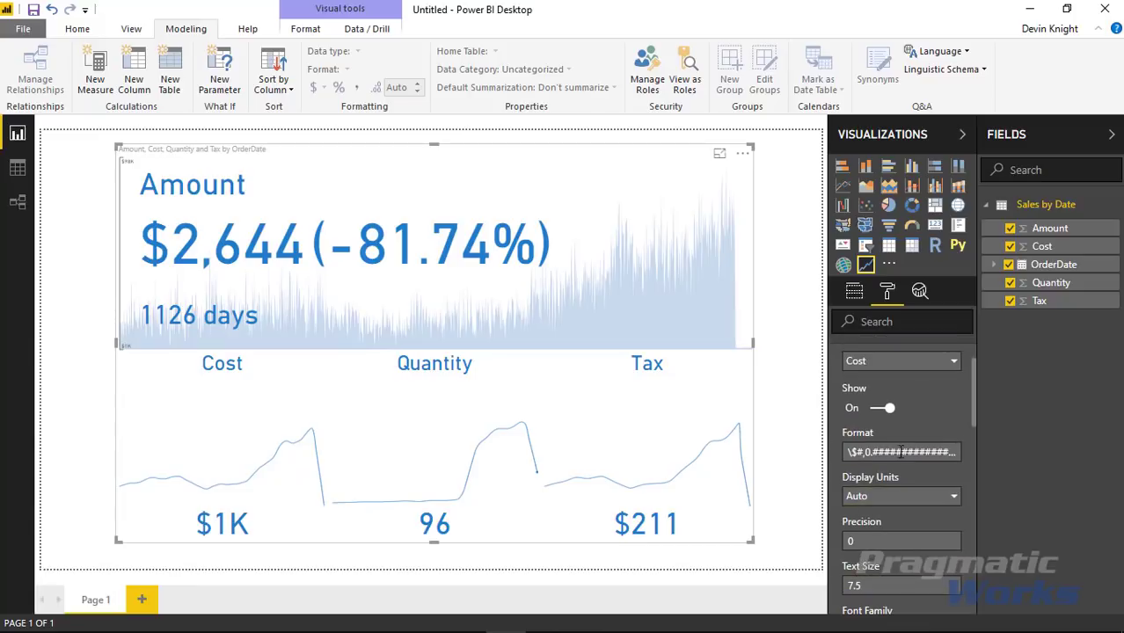
pyautogui.scroll(2, 878, 437)
pyautogui.click(846, 413)
pyautogui.moveTo(150, 497)
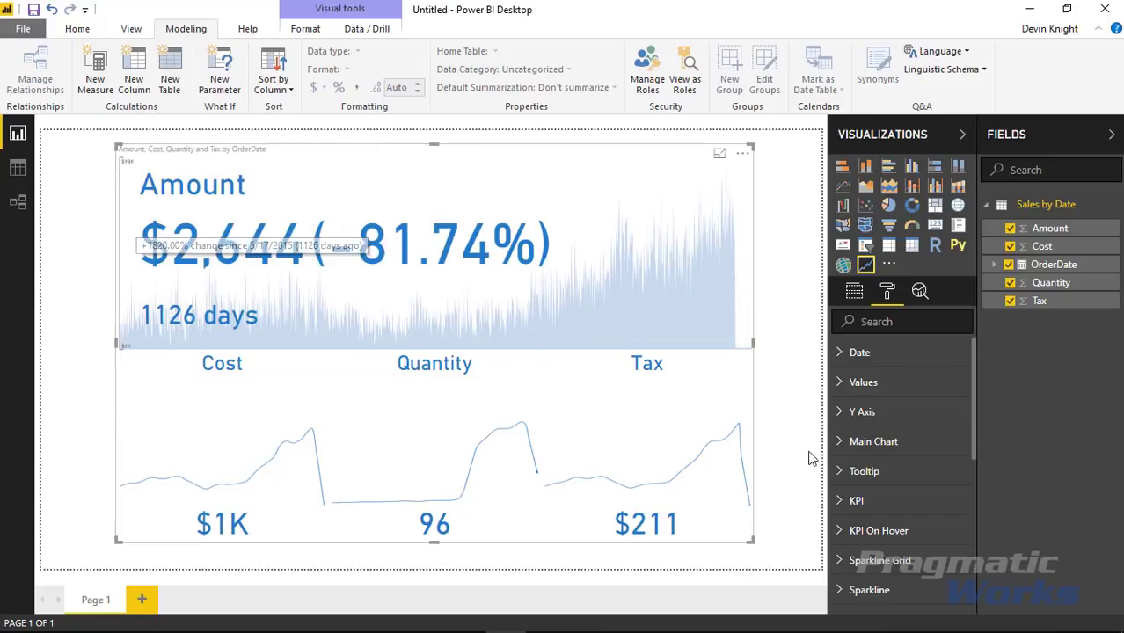
# - Set the Multi KPI's Y axis text size to 12 for the Amount measure
pyautogui.click(845, 413)
pyautogui.click(905, 445)
pyautogui.click(905, 480)
pyautogui.scroll(-4, 931, 524)
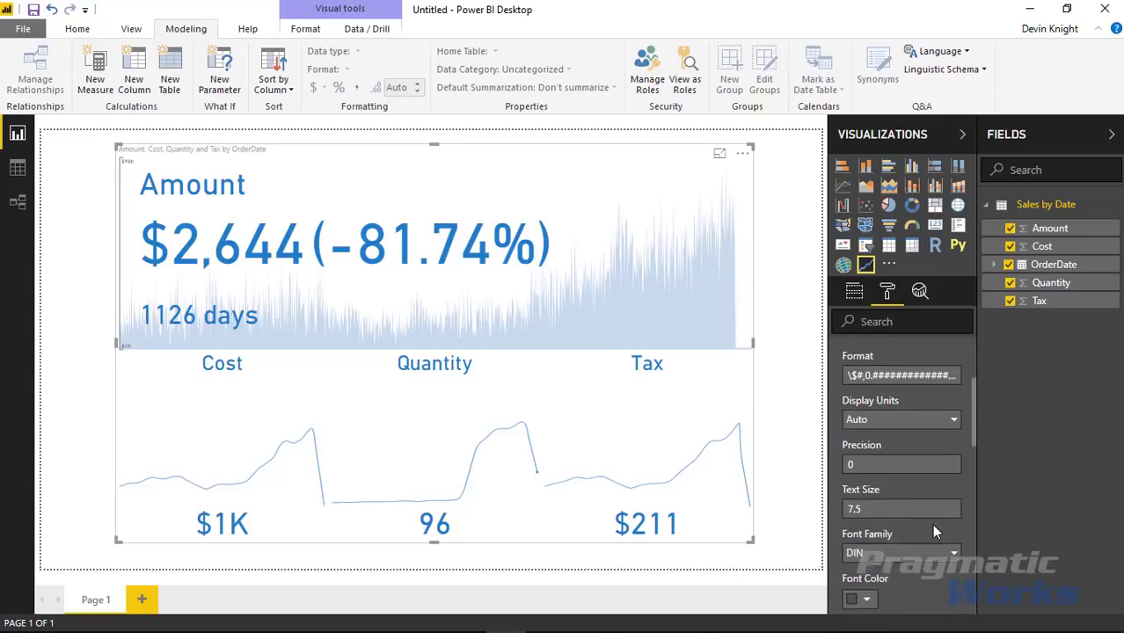
pyautogui.moveTo(885, 506); pyautogui.dragTo(833, 509)
pyautogui.write('12')
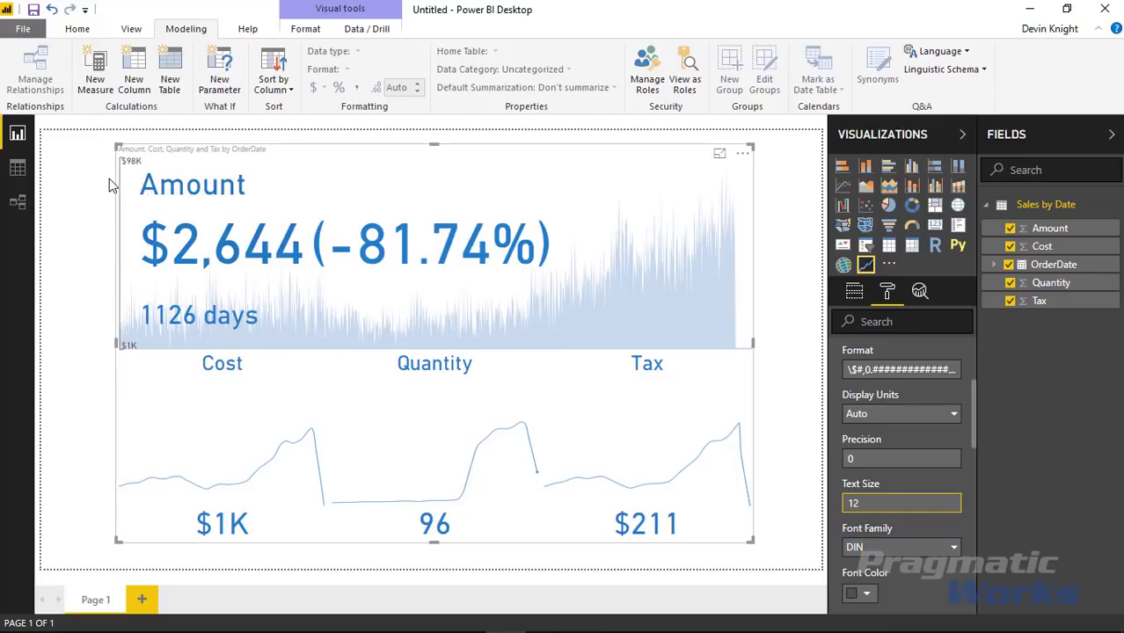
pyautogui.scroll(3, 905, 422)
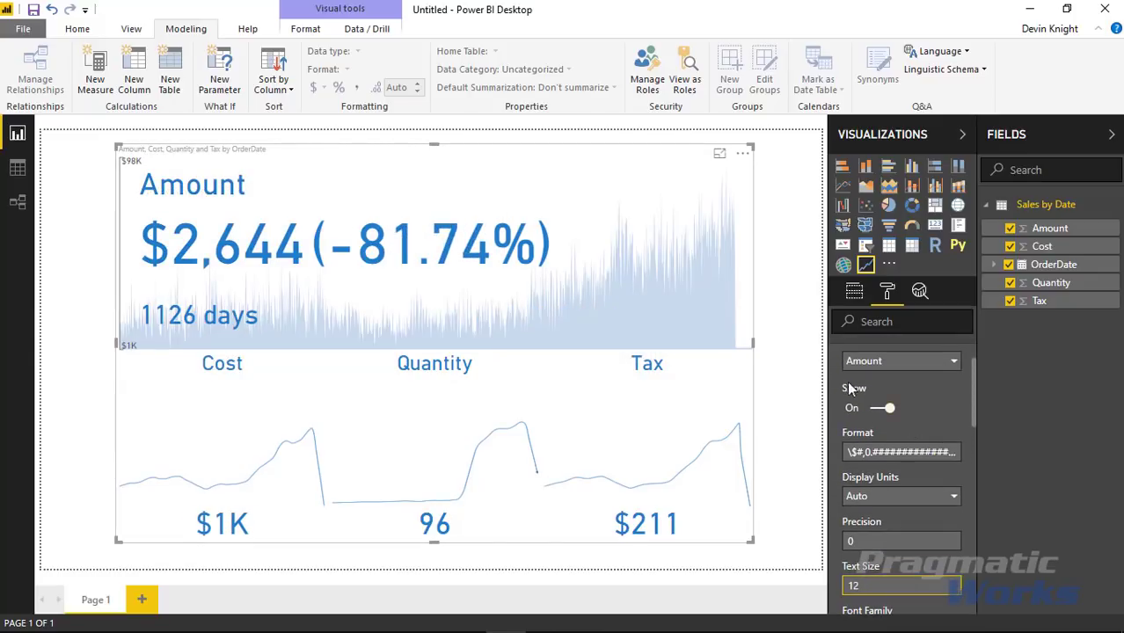
pyautogui.click(857, 411)
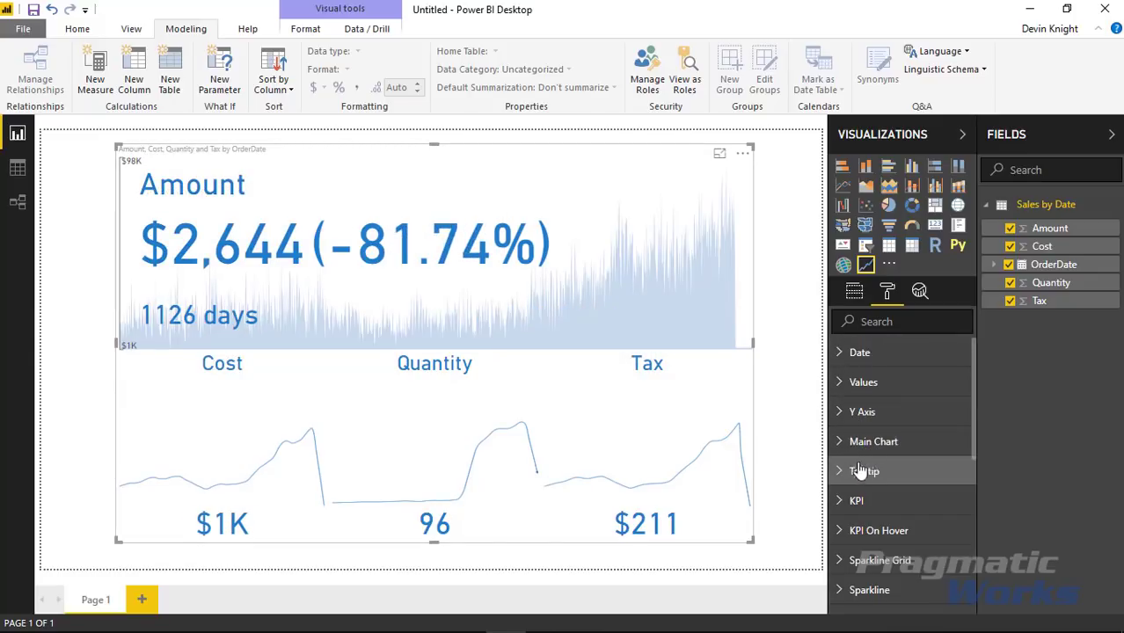
# - Try the Line type for the Multi KPI's main chart and change it back to Area
pyautogui.click(839, 442)
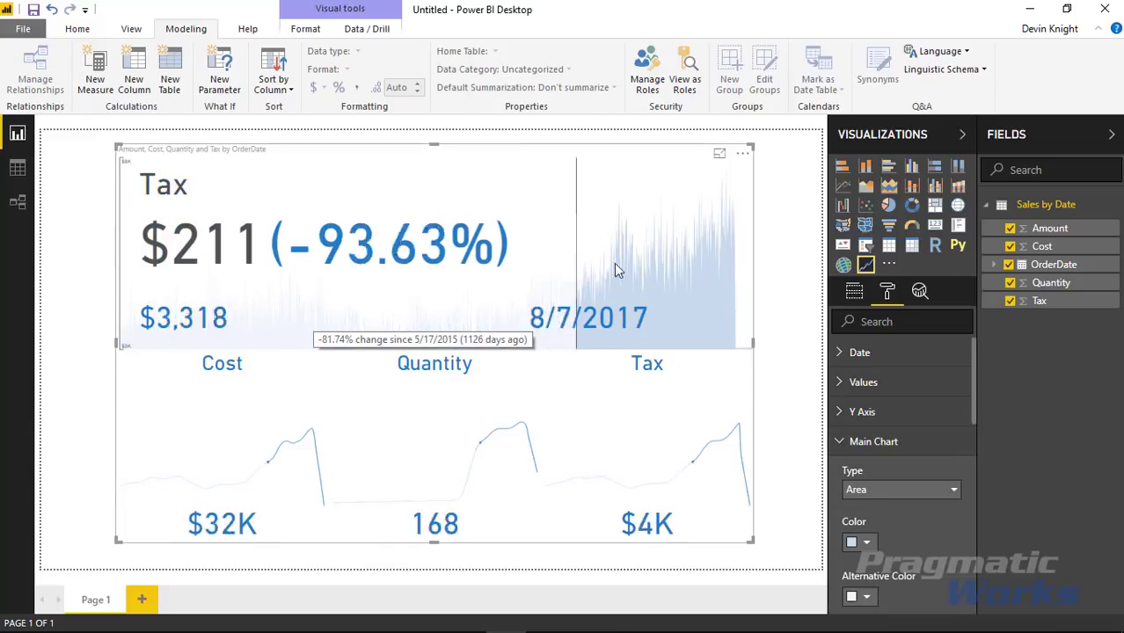
pyautogui.scroll(-2, 942, 495)
pyautogui.scroll(1, 923, 457)
pyautogui.click(898, 409)
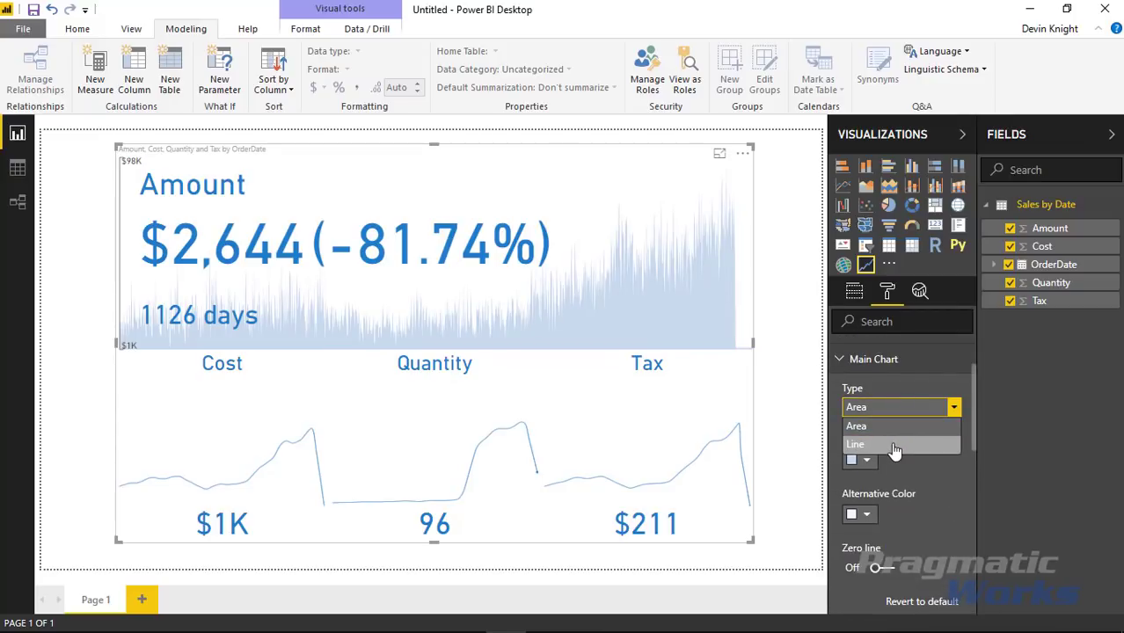
pyautogui.click(895, 447)
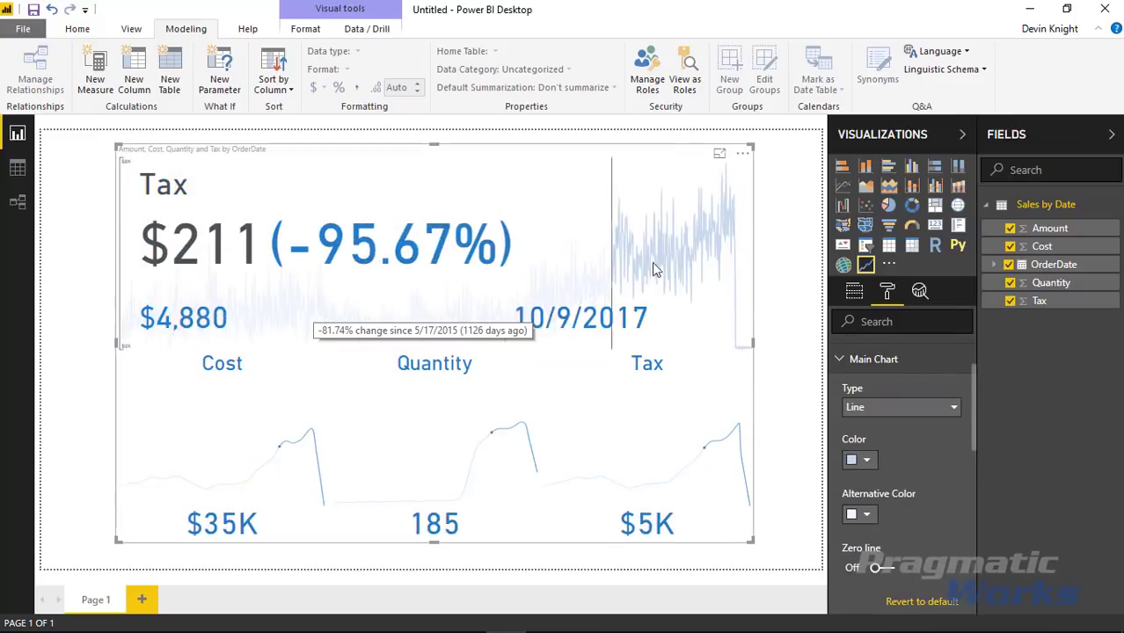
pyautogui.click(897, 407)
pyautogui.click(892, 428)
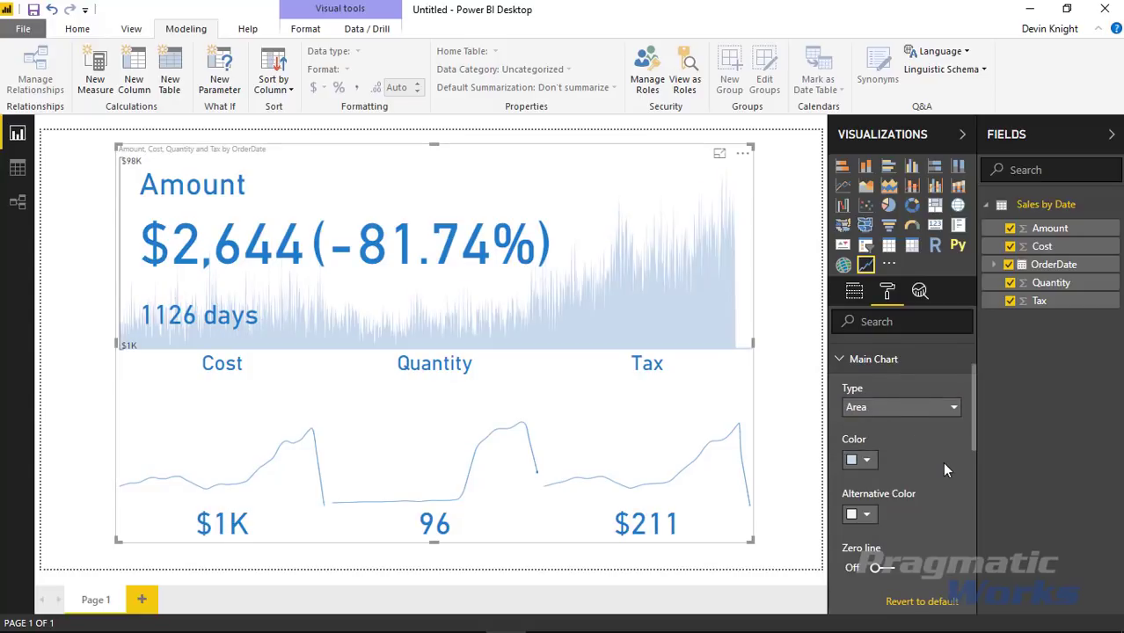
# - Set the main chart's color to yellow and its alternative color to light blue
pyautogui.click(874, 461)
pyautogui.click(922, 401)
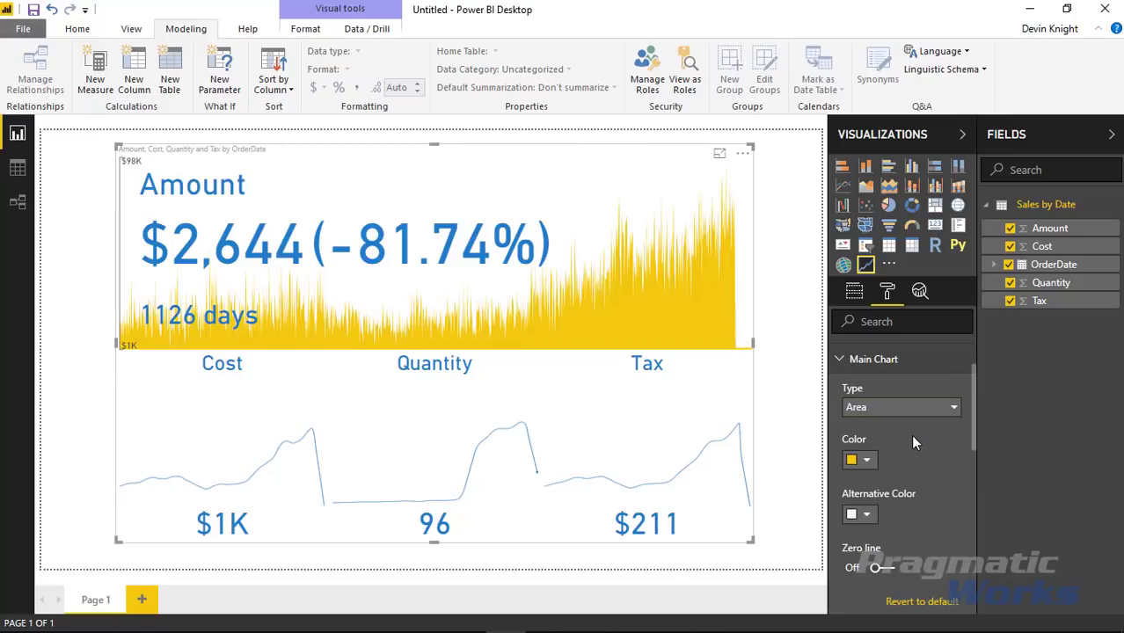
pyautogui.click(868, 517)
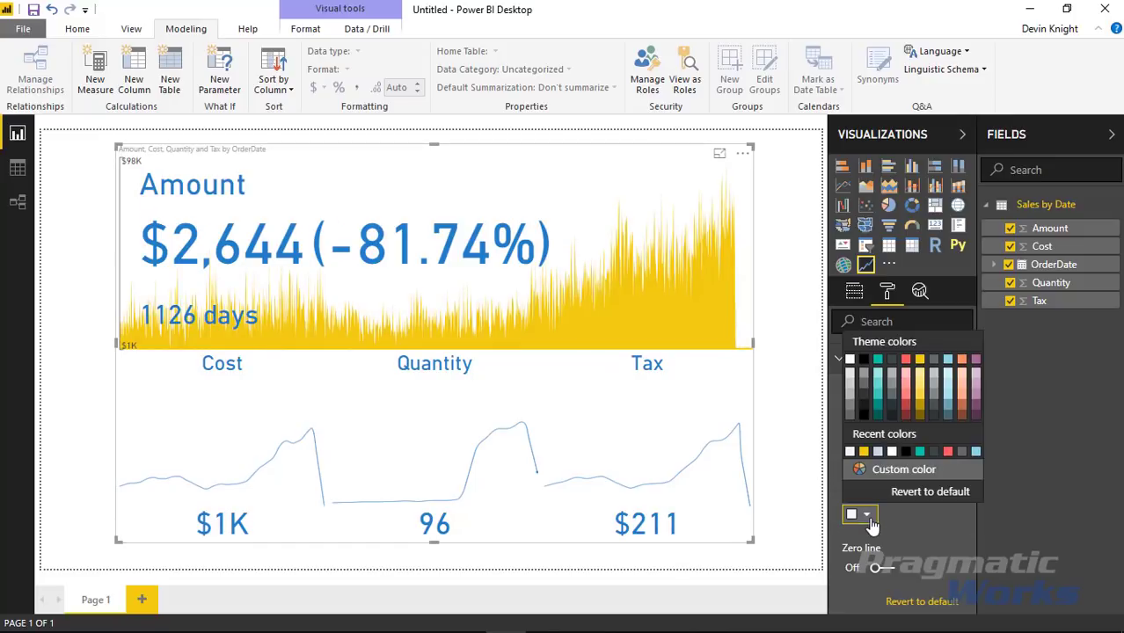
pyautogui.click(946, 370)
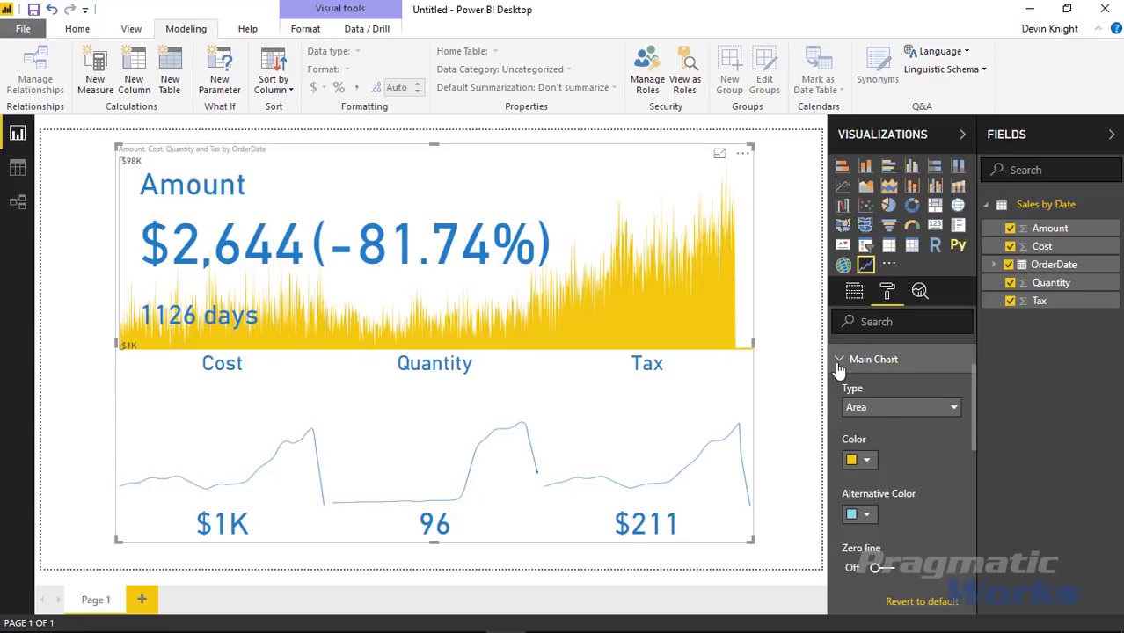
# - Try the main chart's zero line, check it on the Quantity chart, and switch it off again
pyautogui.click(877, 567)
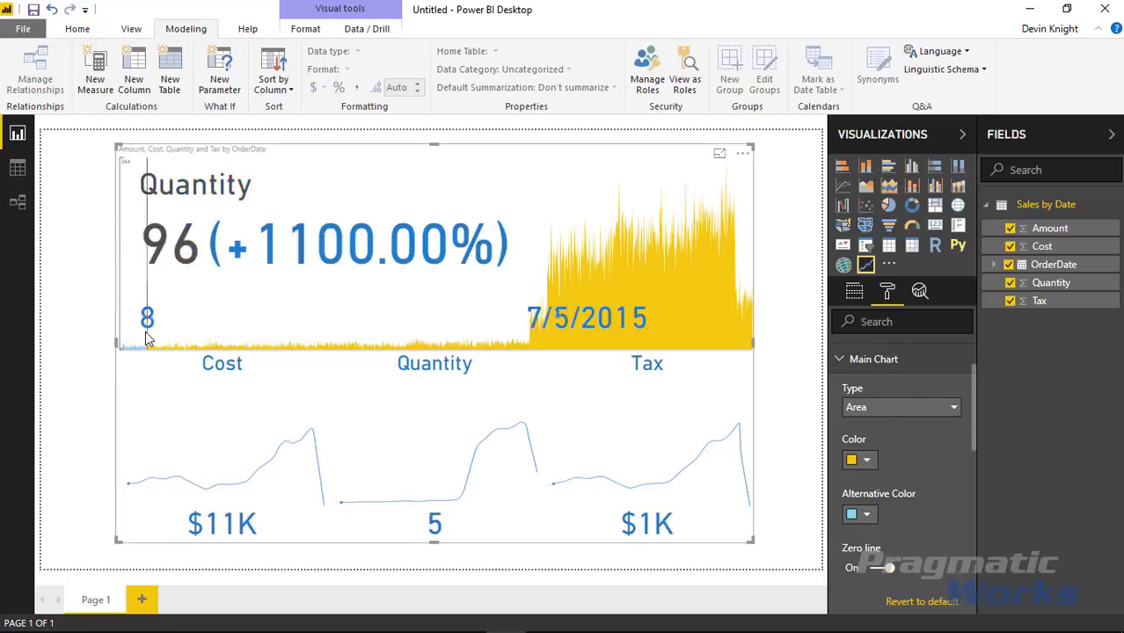
pyautogui.click(876, 567)
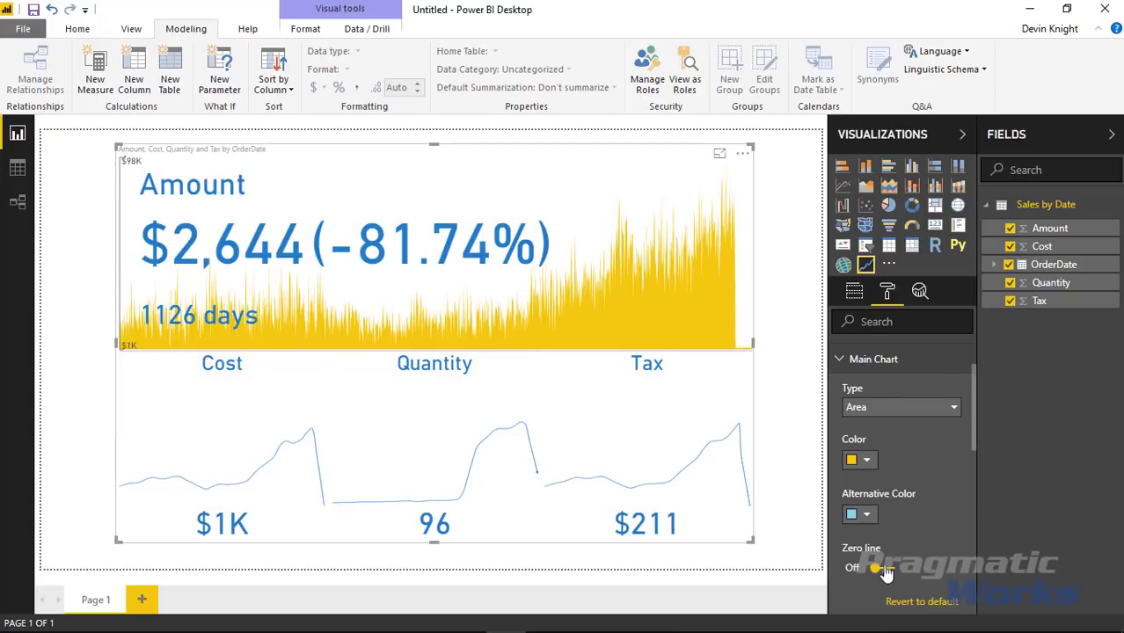
pyautogui.click(840, 359)
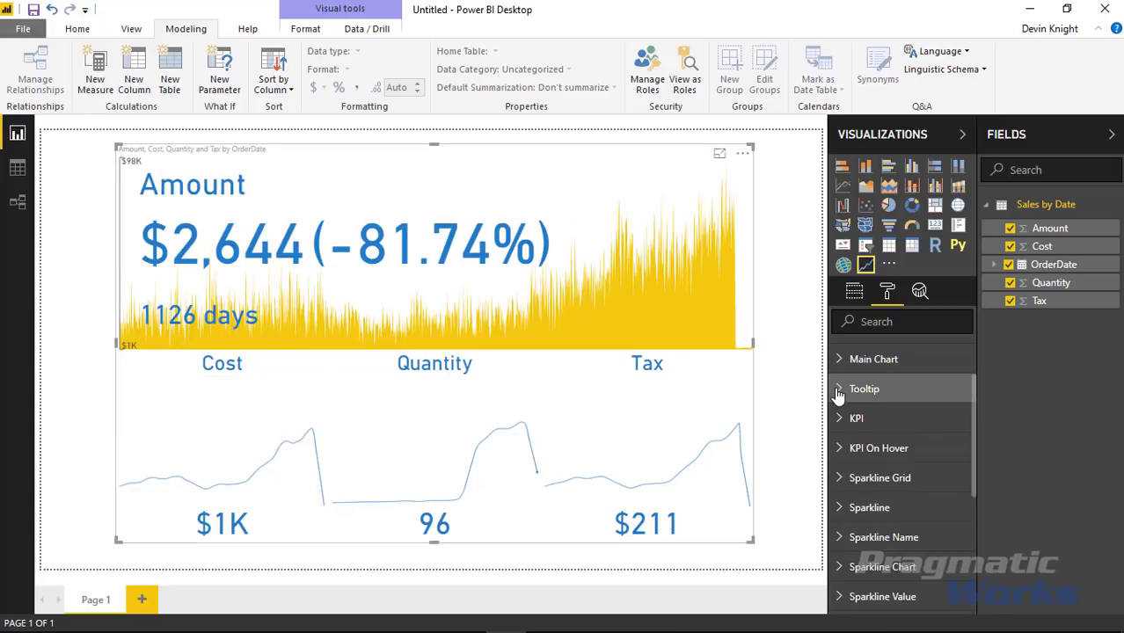
# - Open the Multi KPI's tooltip settings and check the tooltips on the Amount and Tax charts
pyautogui.click(844, 390)
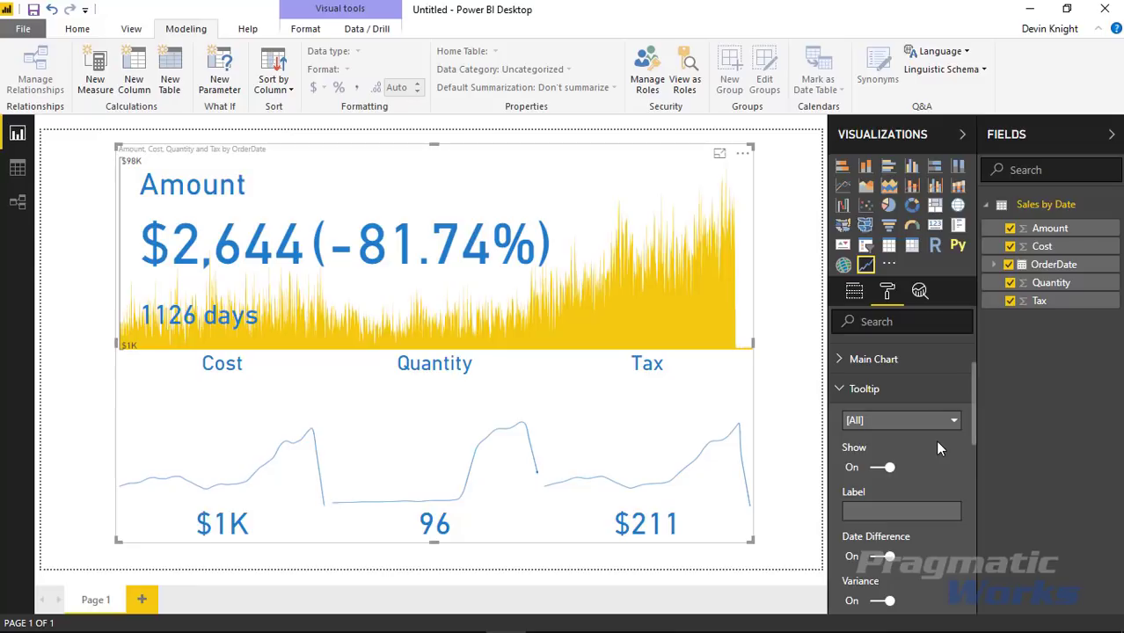
pyautogui.moveTo(671, 329)
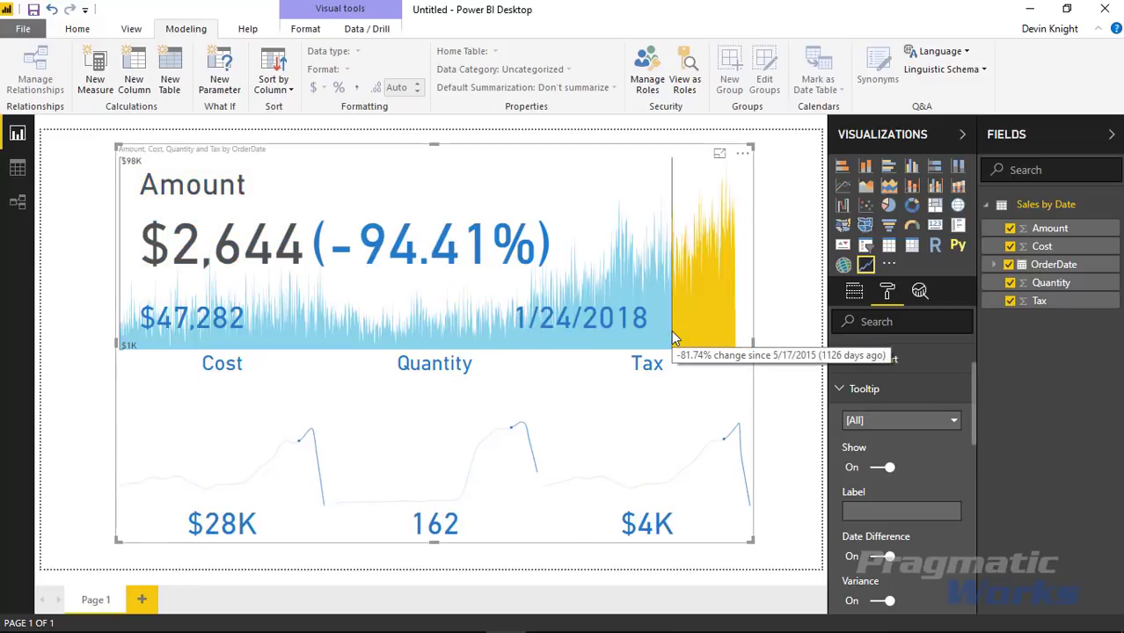
pyautogui.click(684, 440)
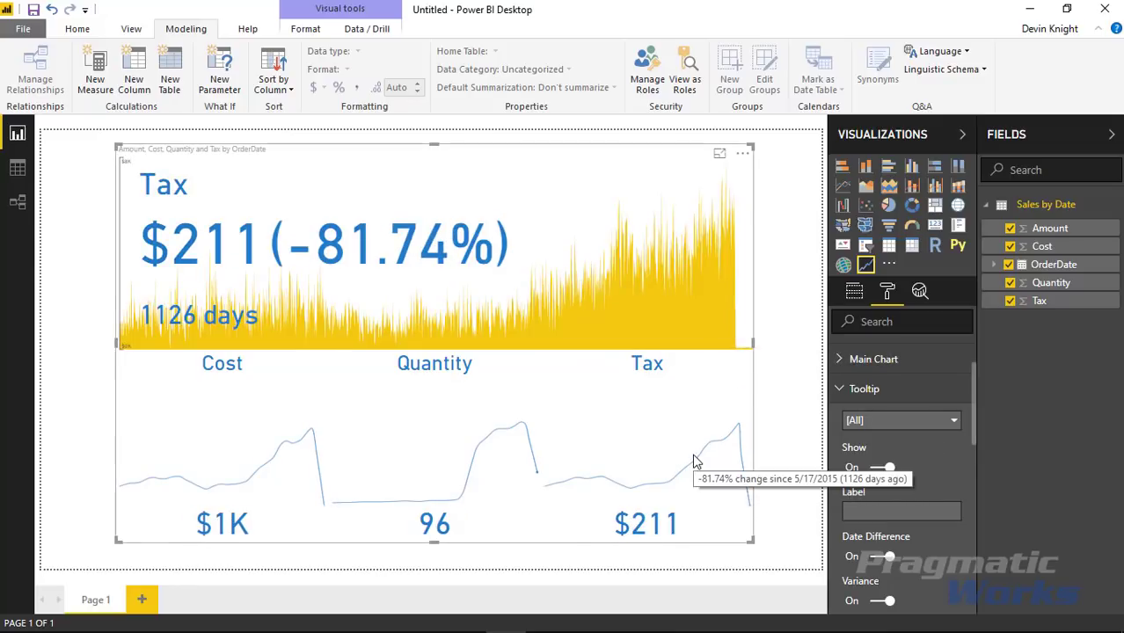
# - Switch off Date Difference and Variance in the Quantity measure's tooltip, and compare it with the Tax tooltip
pyautogui.click(906, 422)
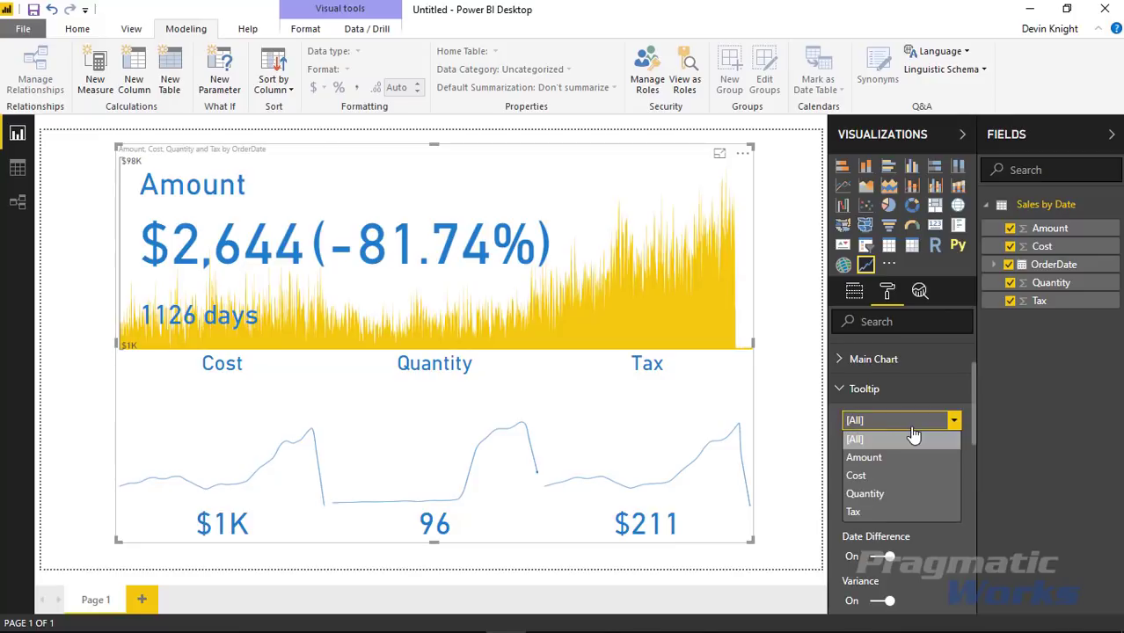
pyautogui.click(869, 495)
pyautogui.scroll(-1, 932, 499)
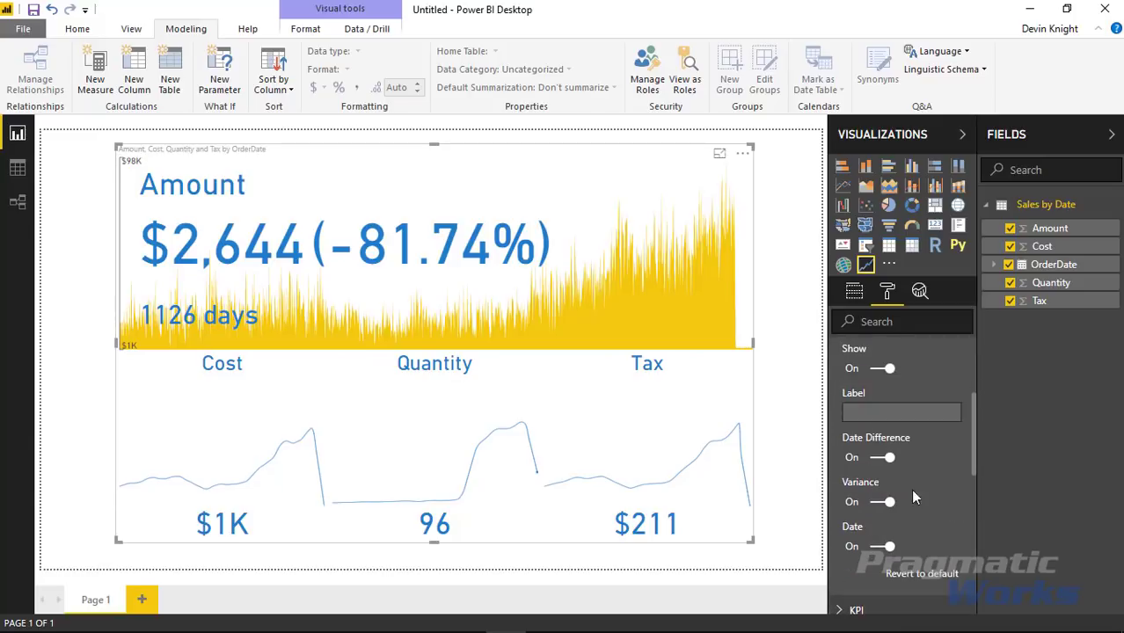
pyautogui.click(883, 459)
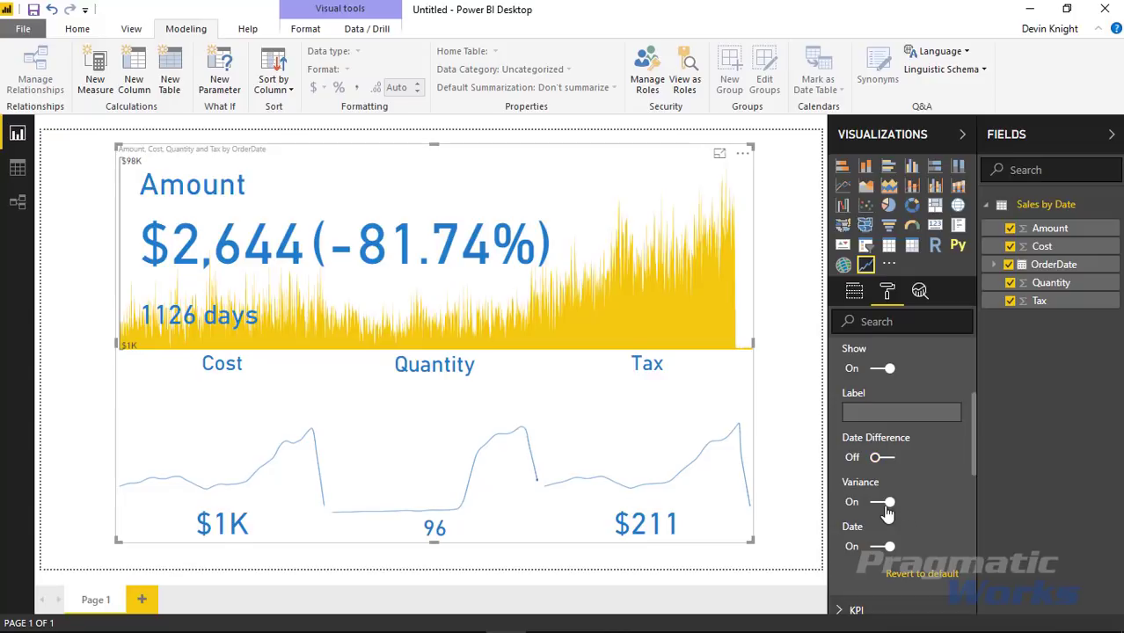
pyautogui.click(887, 503)
pyautogui.scroll(2, 889, 436)
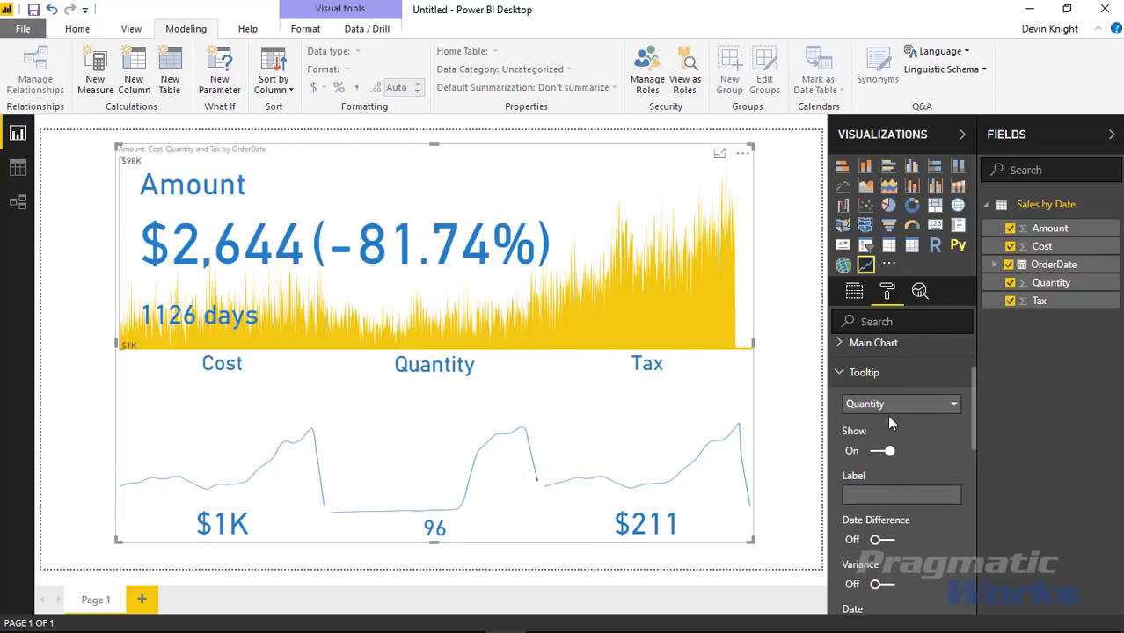
pyautogui.moveTo(482, 451)
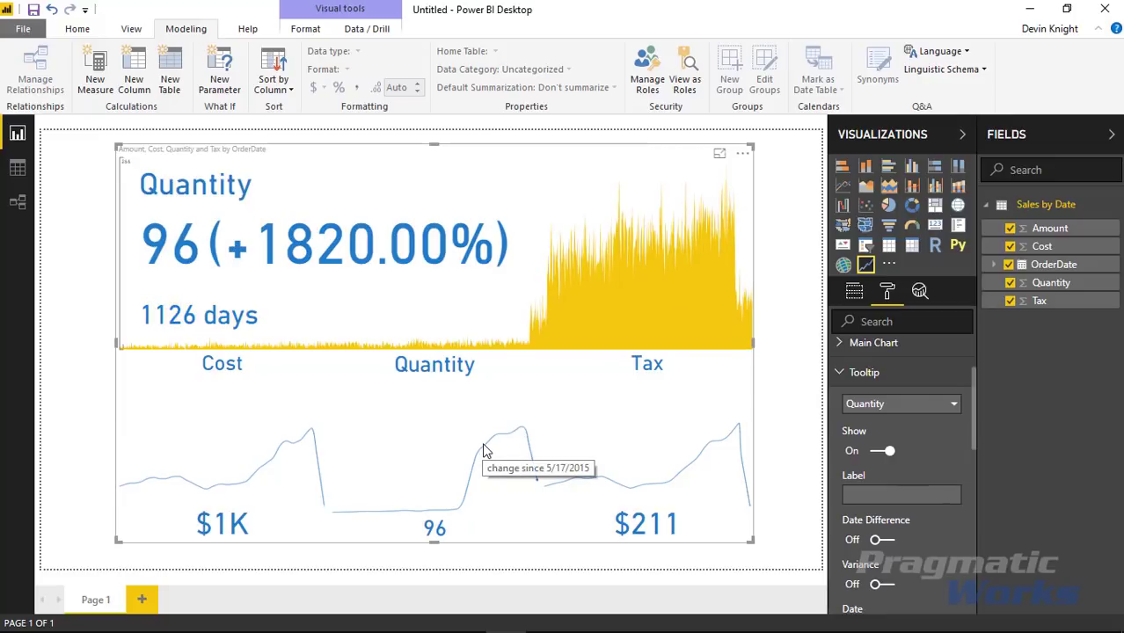
pyautogui.moveTo(691, 472)
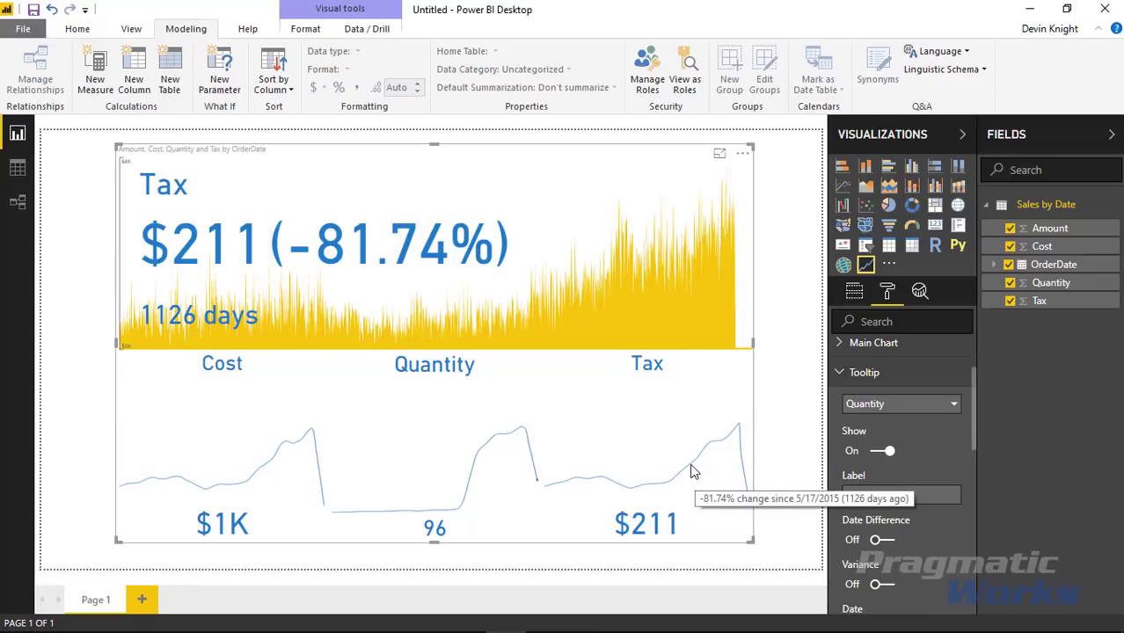
# - Switch off the Date in the Amount measure's tooltip and check the tooltip on the main chart
pyautogui.click(878, 405)
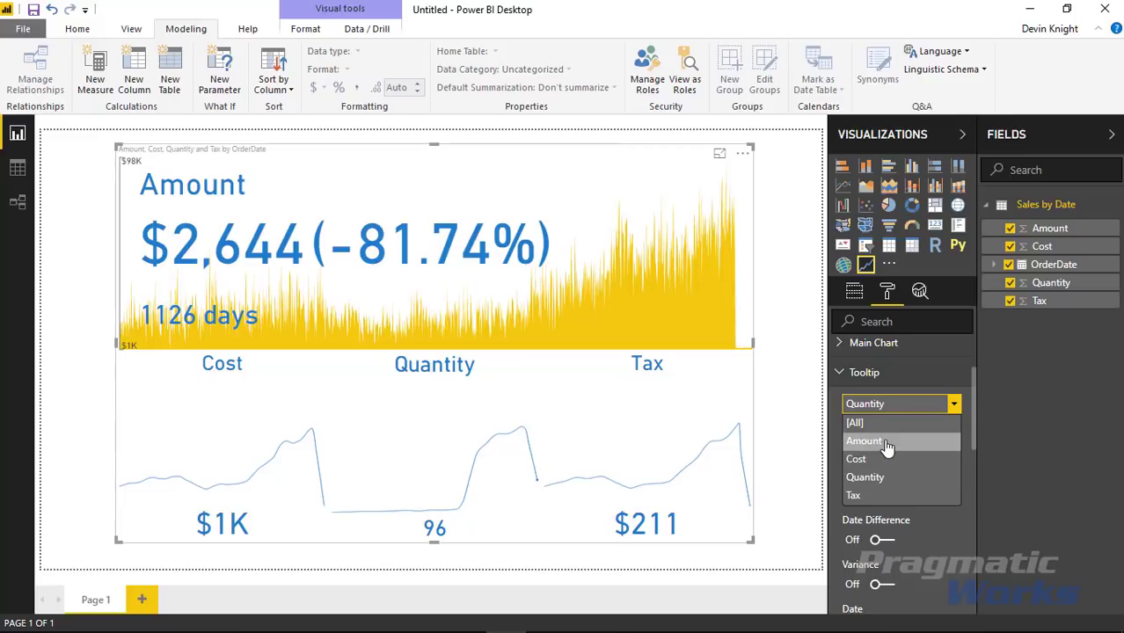
pyautogui.click(883, 440)
pyautogui.moveTo(673, 325)
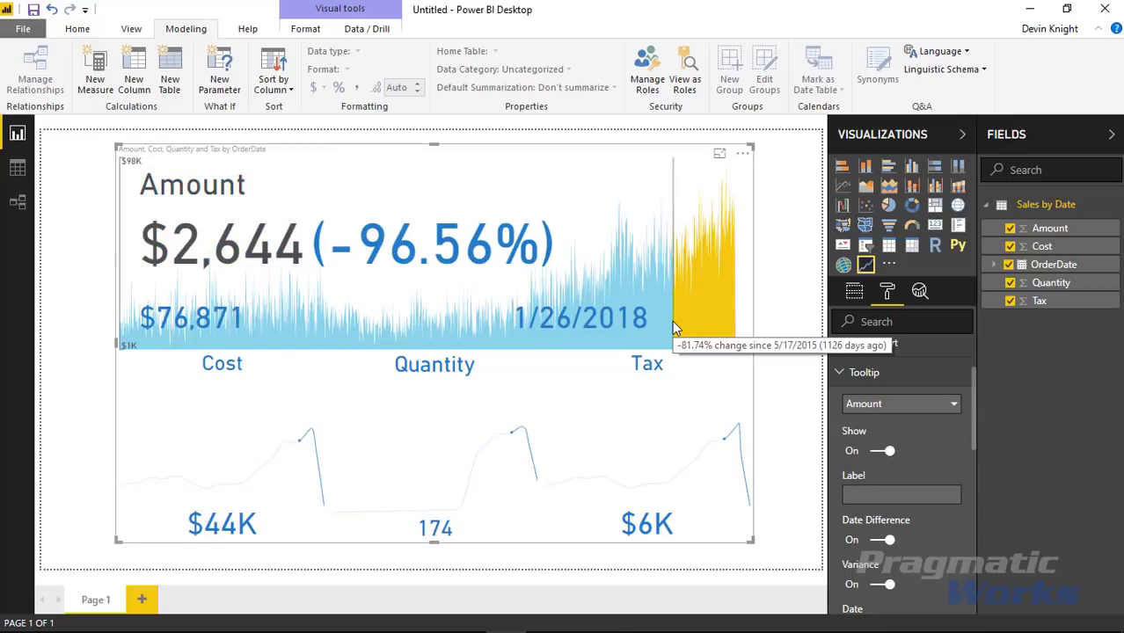
pyautogui.scroll(-2, 885, 545)
pyautogui.click(878, 546)
pyautogui.moveTo(698, 309)
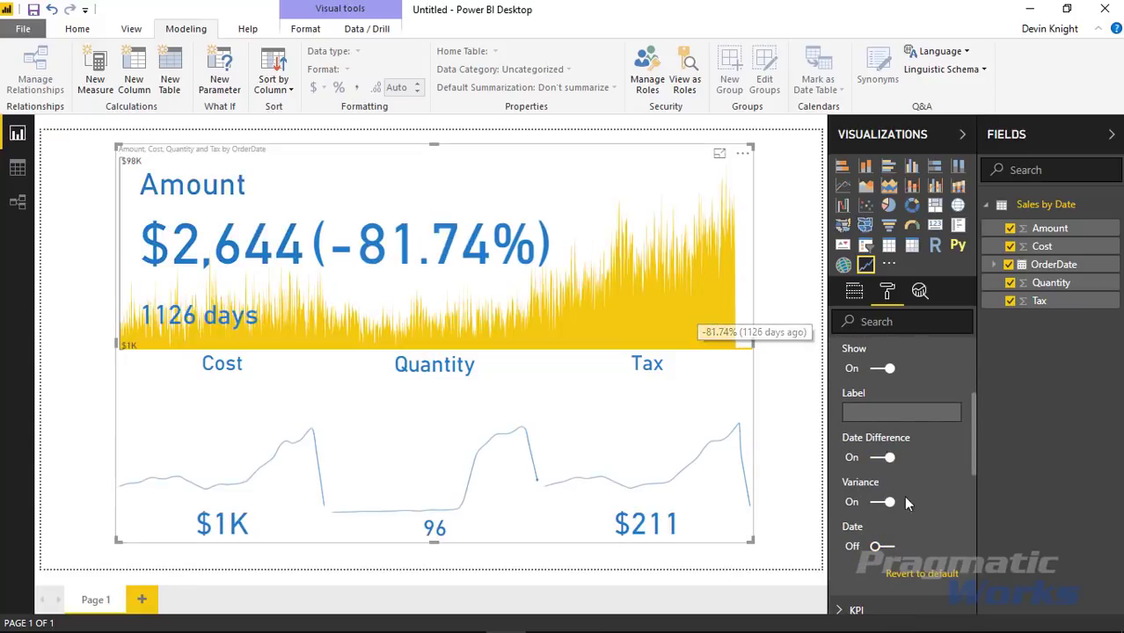
# - Enter "aasdfasdf:" as the label of the Amount measure's tooltip and check it on the main chart
pyautogui.scroll(2, 905, 496)
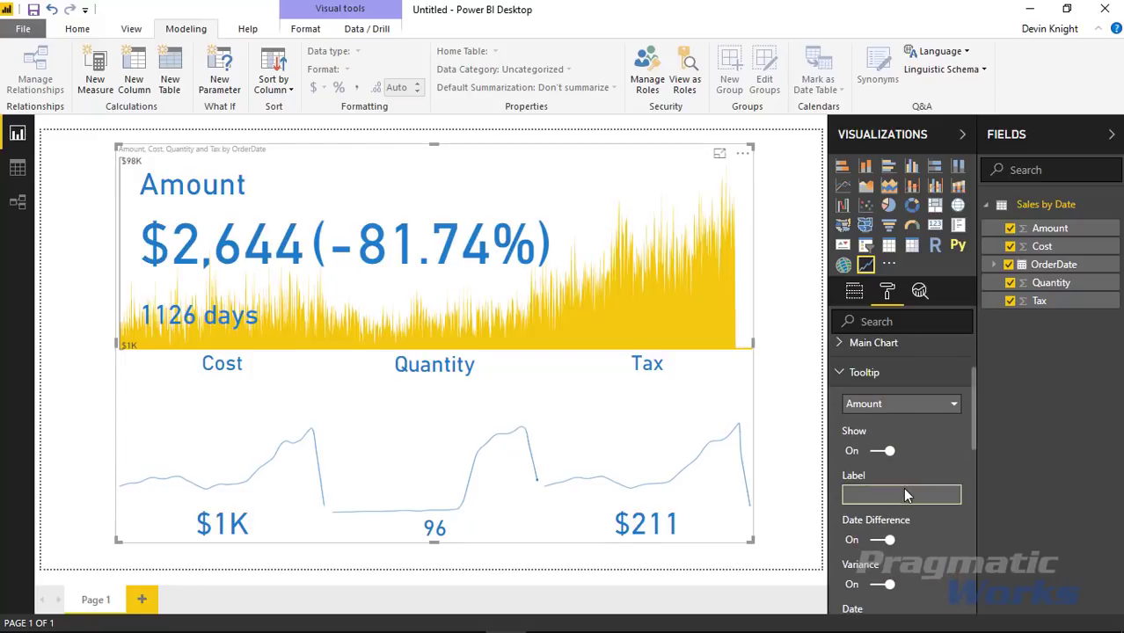
pyautogui.scroll(-4, 879, 510)
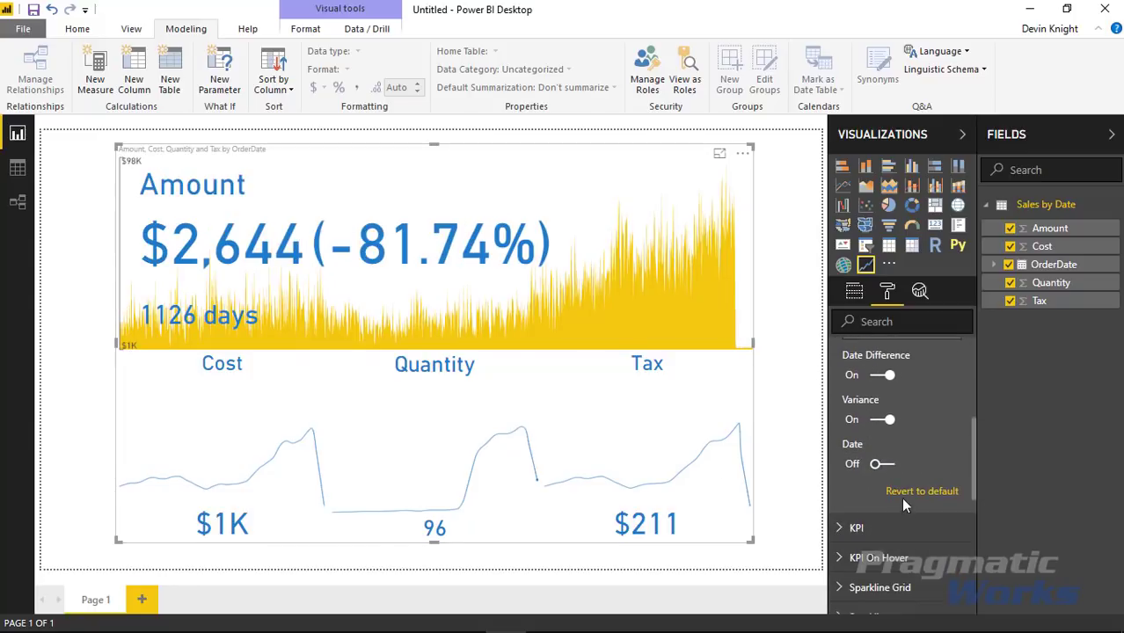
pyautogui.scroll(3, 908, 499)
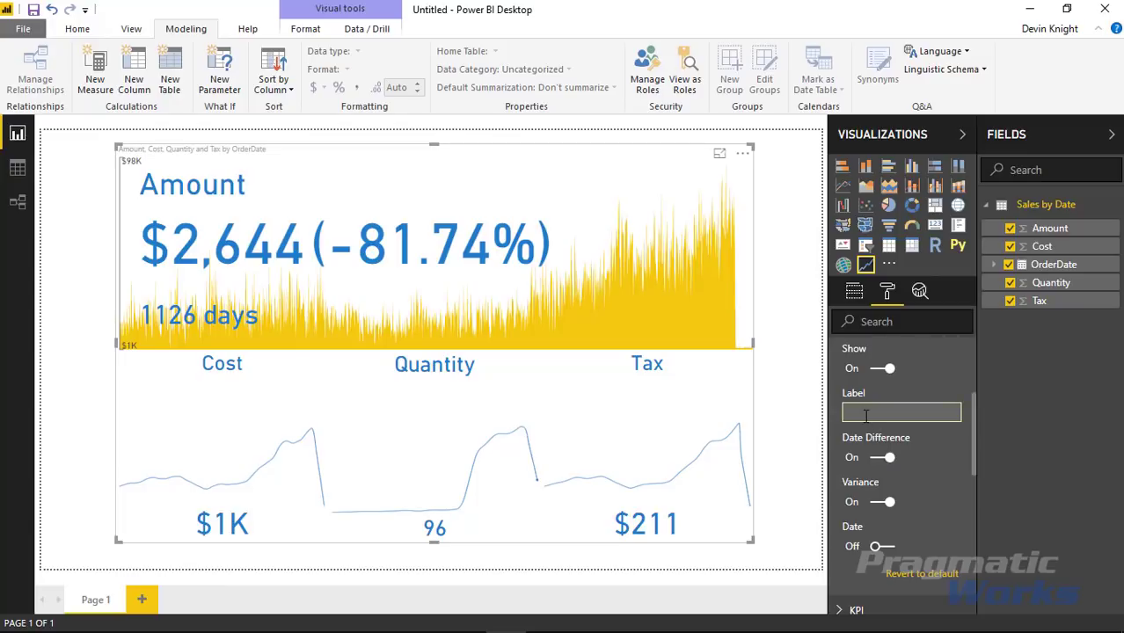
pyautogui.scroll(2, 865, 419)
pyautogui.click(888, 494)
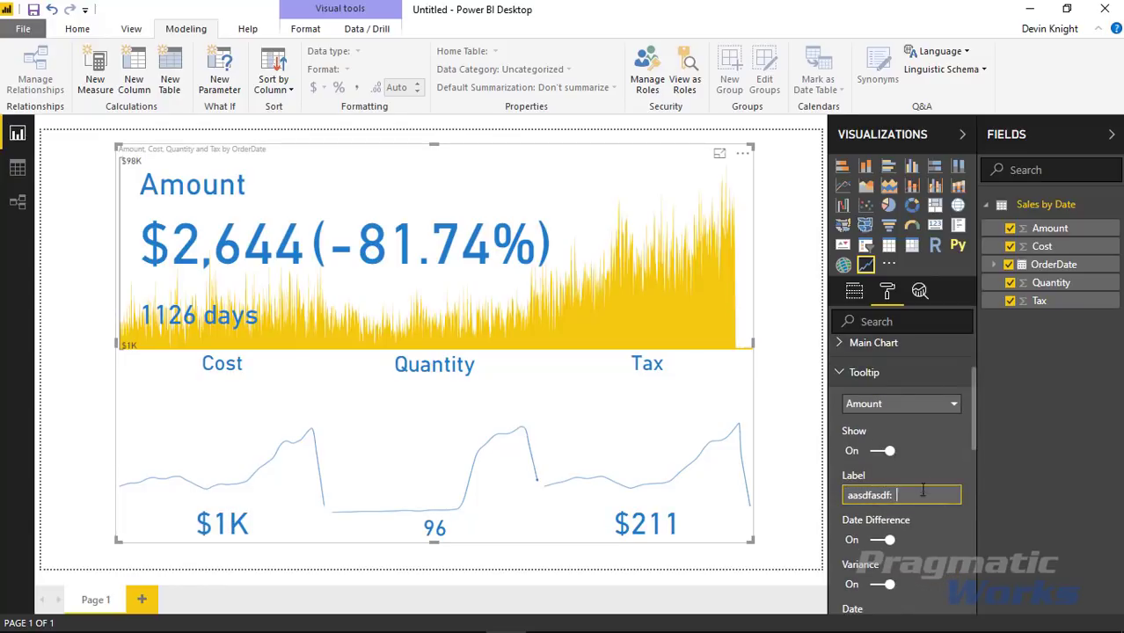
pyautogui.moveTo(660, 299)
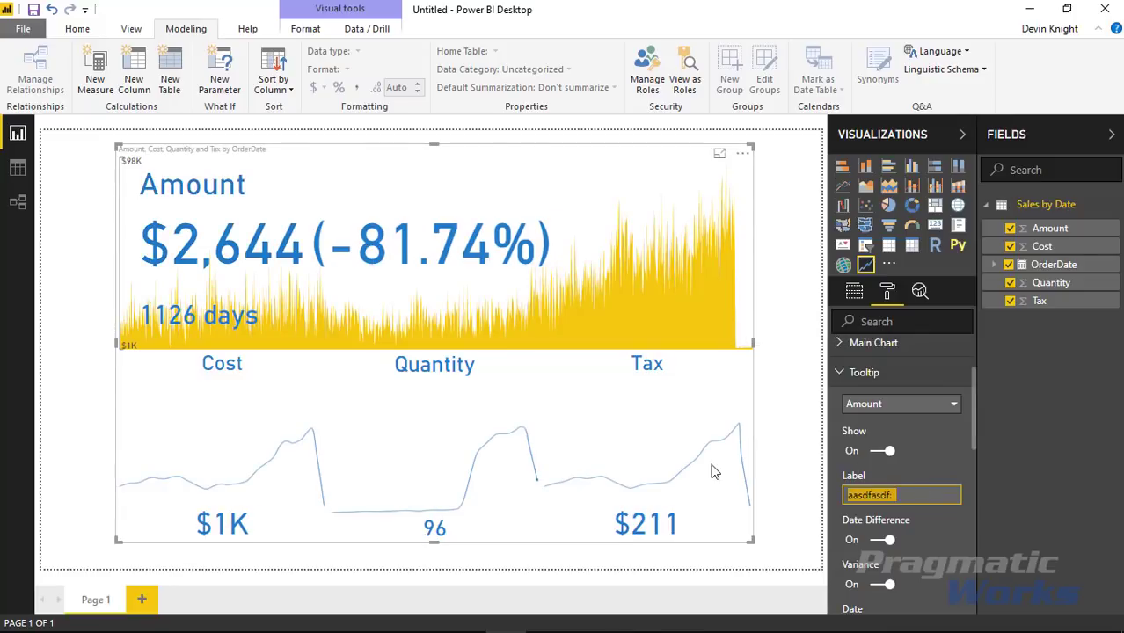
pyautogui.click(786, 390)
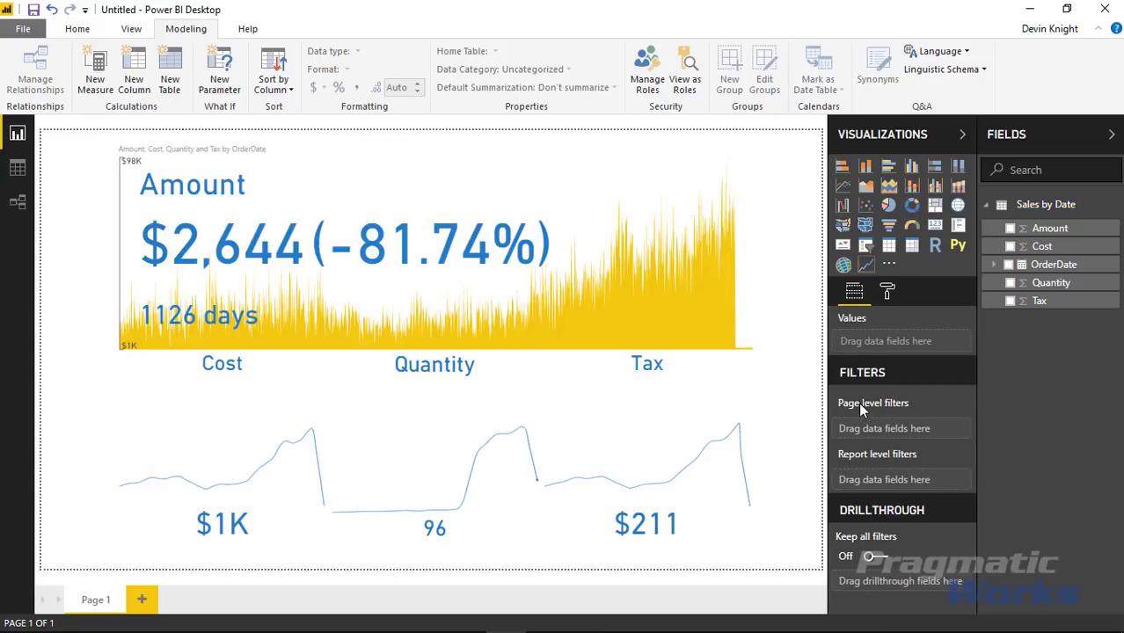
# - Reselect the Multi KPI visual and turn off Auto Font Size in its KPI formatting
pyautogui.click(743, 300)
pyautogui.click(889, 293)
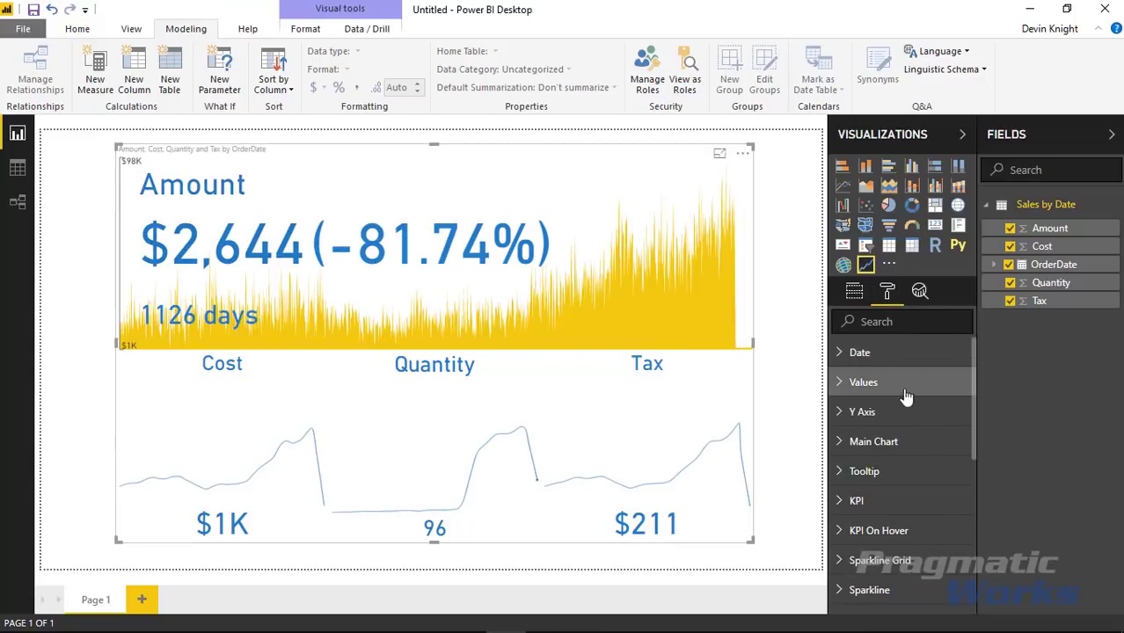
pyautogui.click(839, 501)
pyautogui.scroll(-3, 873, 500)
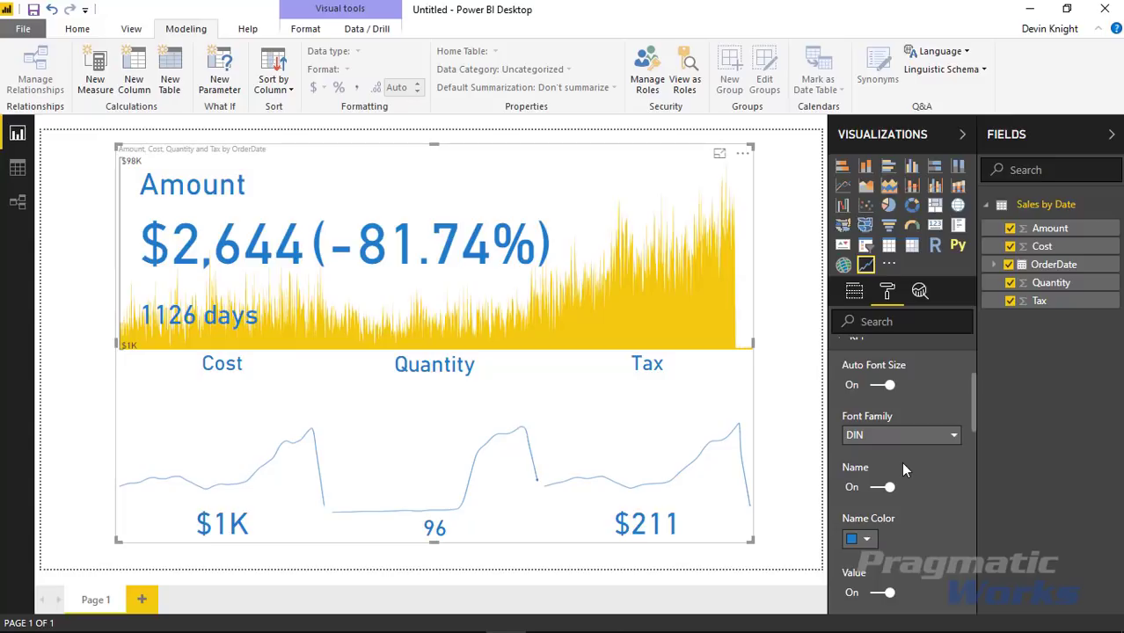
pyautogui.click(886, 389)
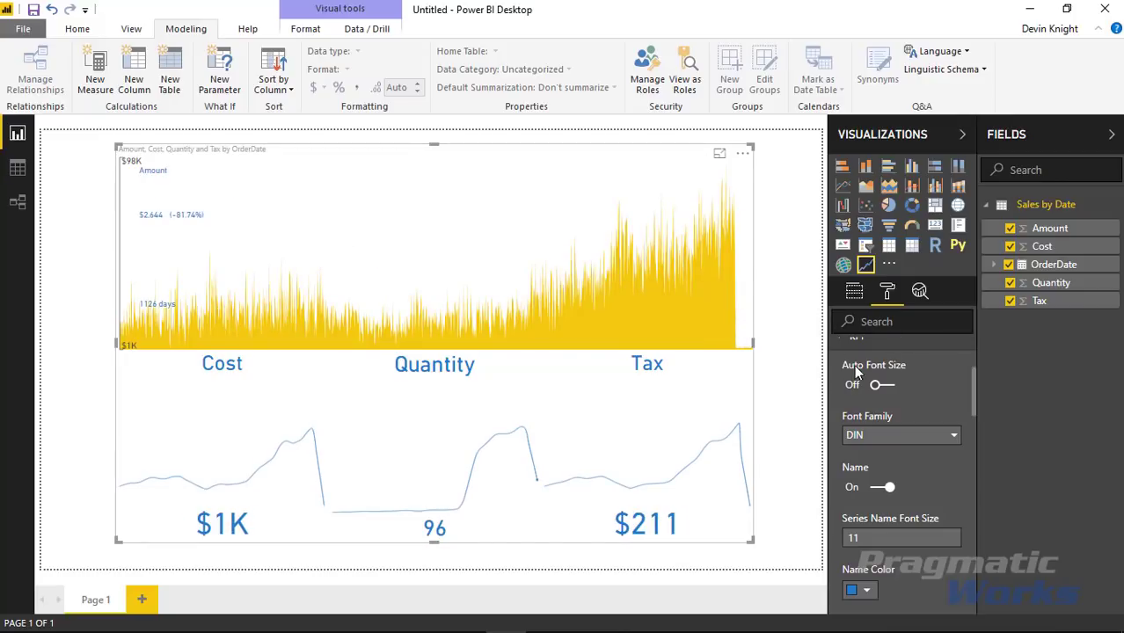
pyautogui.scroll(2, 853, 368)
# - Set the KPI's series name font size to 49 and its name color to purple
pyautogui.click(841, 420)
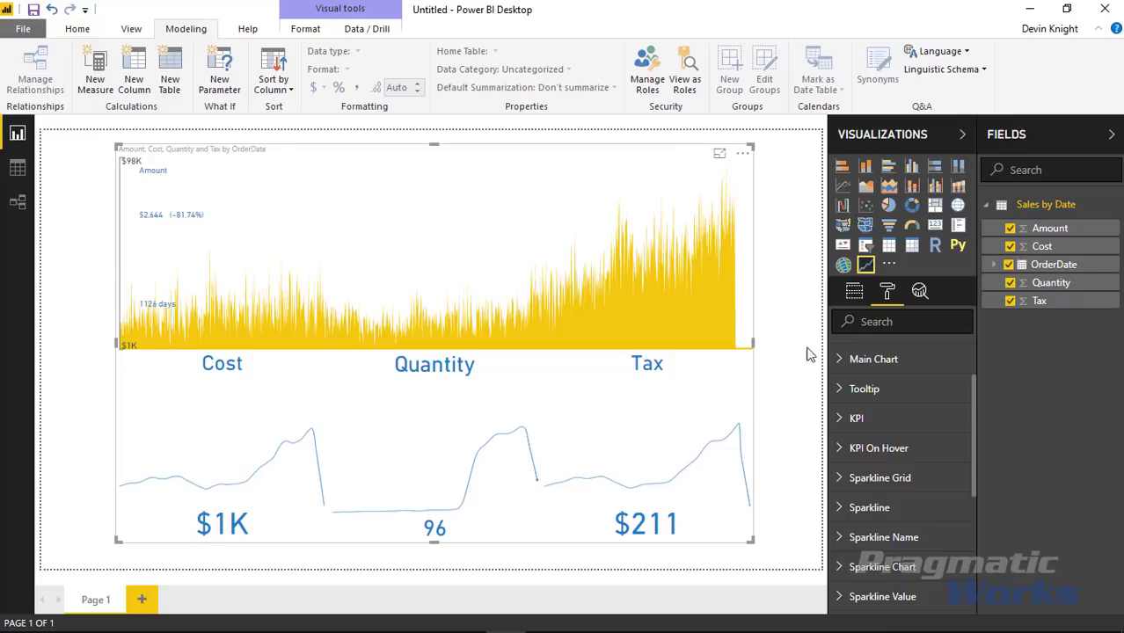
pyautogui.click(844, 424)
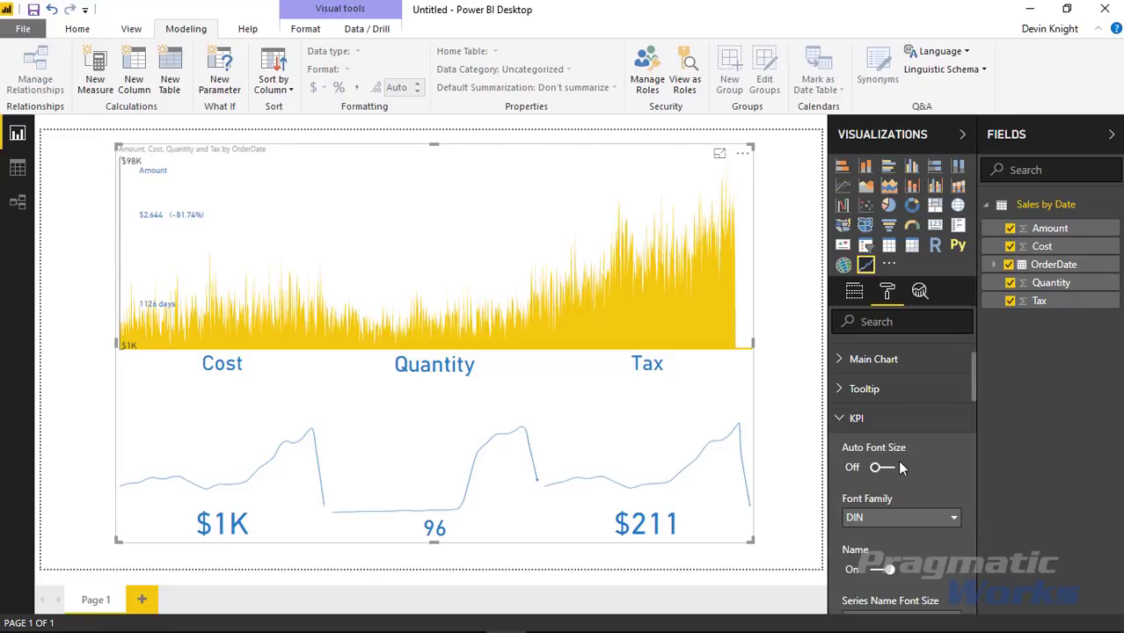
pyautogui.scroll(-2, 897, 460)
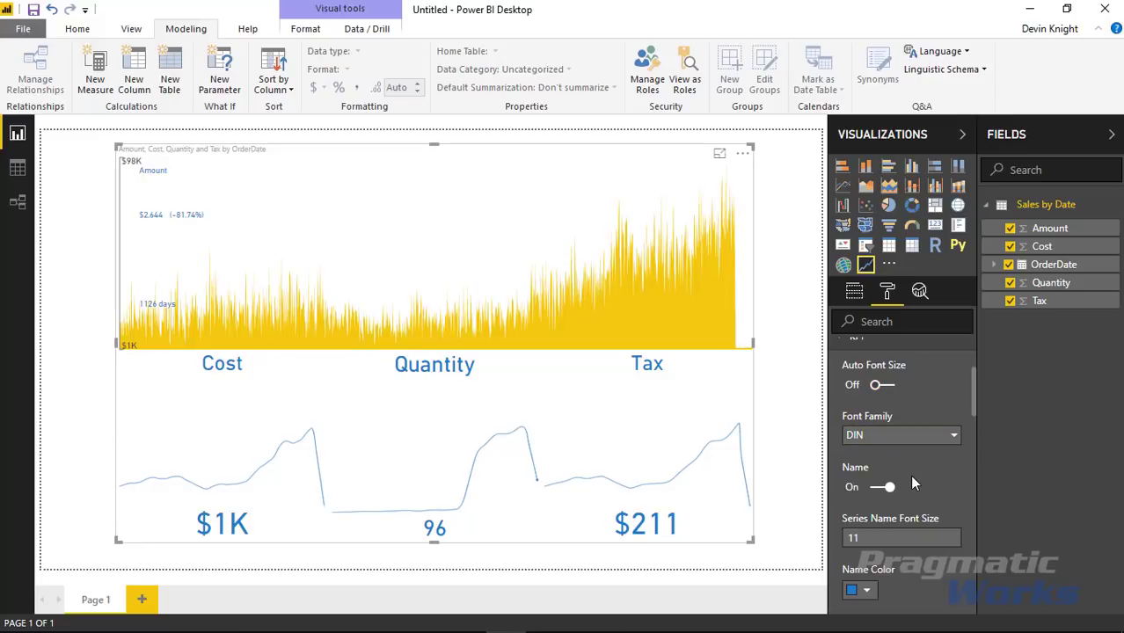
pyautogui.click(893, 539)
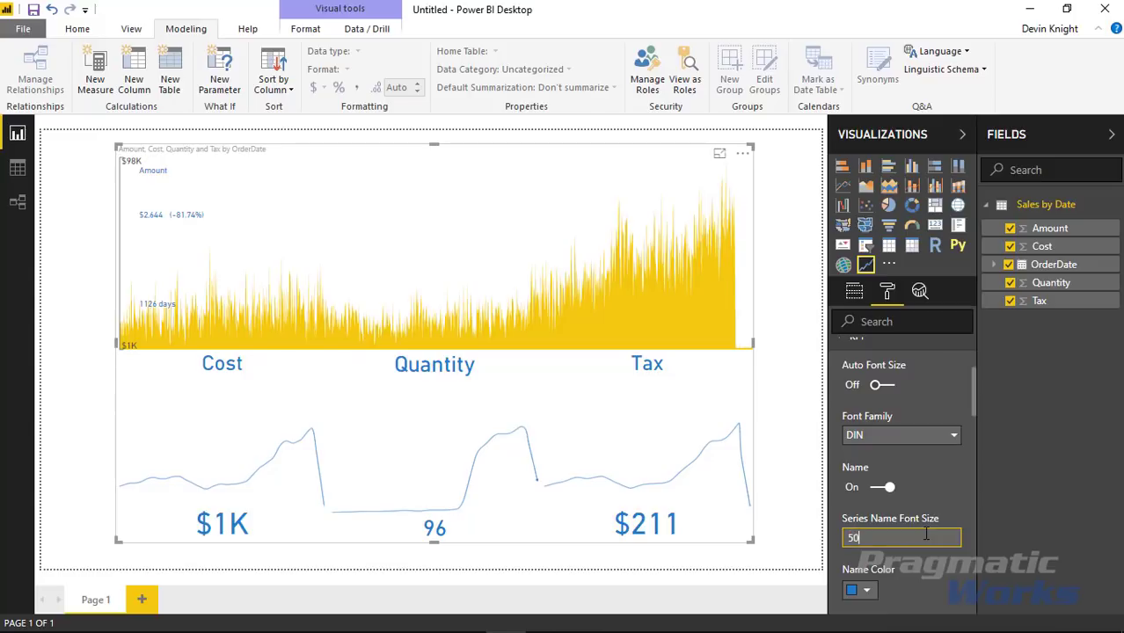
pyautogui.scroll(-3, 925, 533)
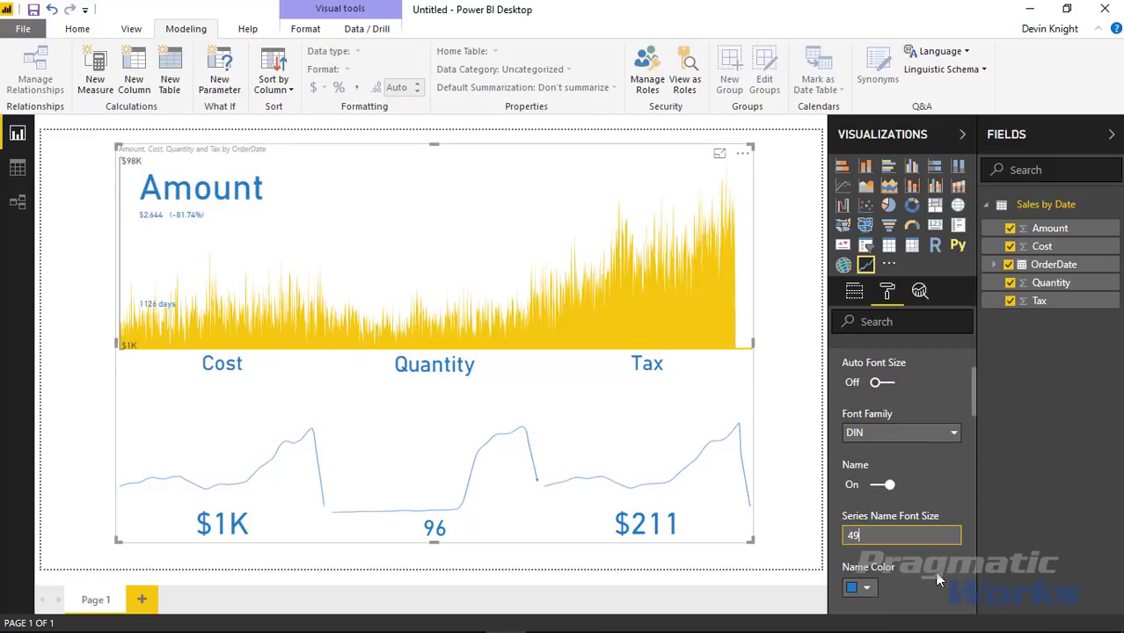
pyautogui.click(870, 519)
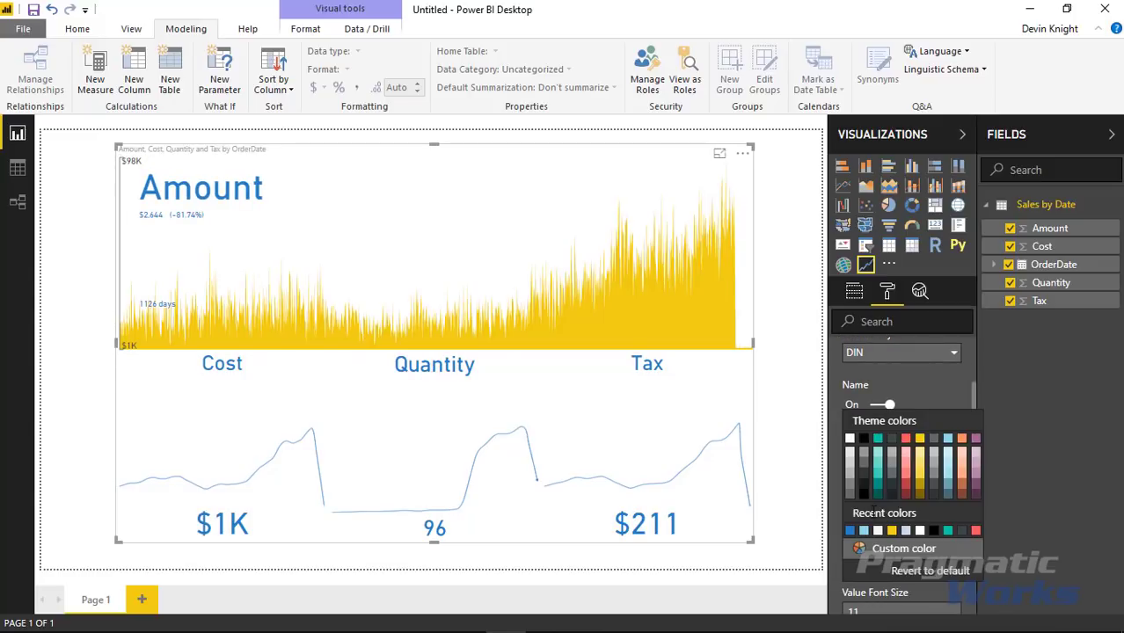
pyautogui.click(972, 450)
# - Set the KPI's value color to the same purple as the series name
pyautogui.scroll(-3, 936, 501)
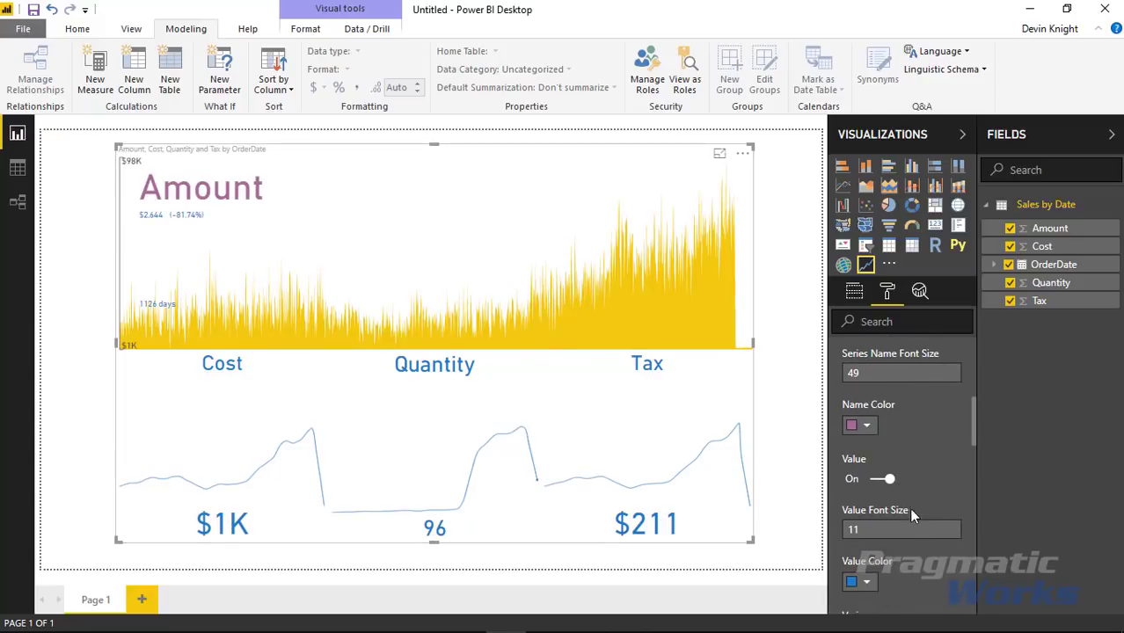
pyautogui.scroll(-3, 895, 531)
pyautogui.click(859, 499)
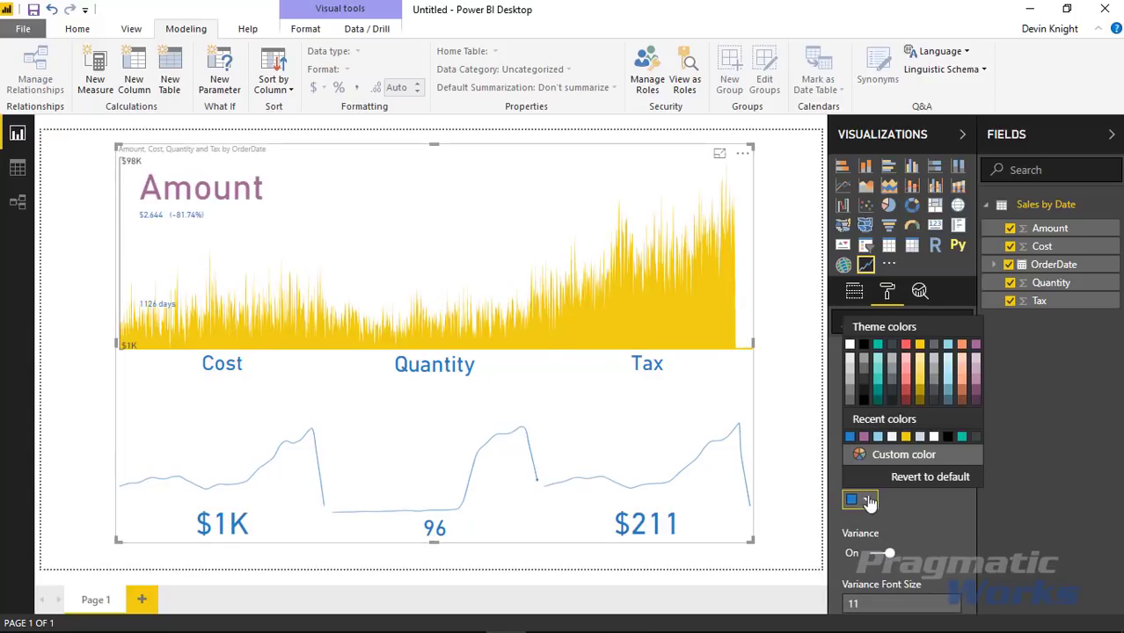
pyautogui.click(859, 445)
# - Set the KPI's variance font size to 50 and its variance color to purple
pyautogui.scroll(-6, 887, 513)
pyautogui.click(876, 440)
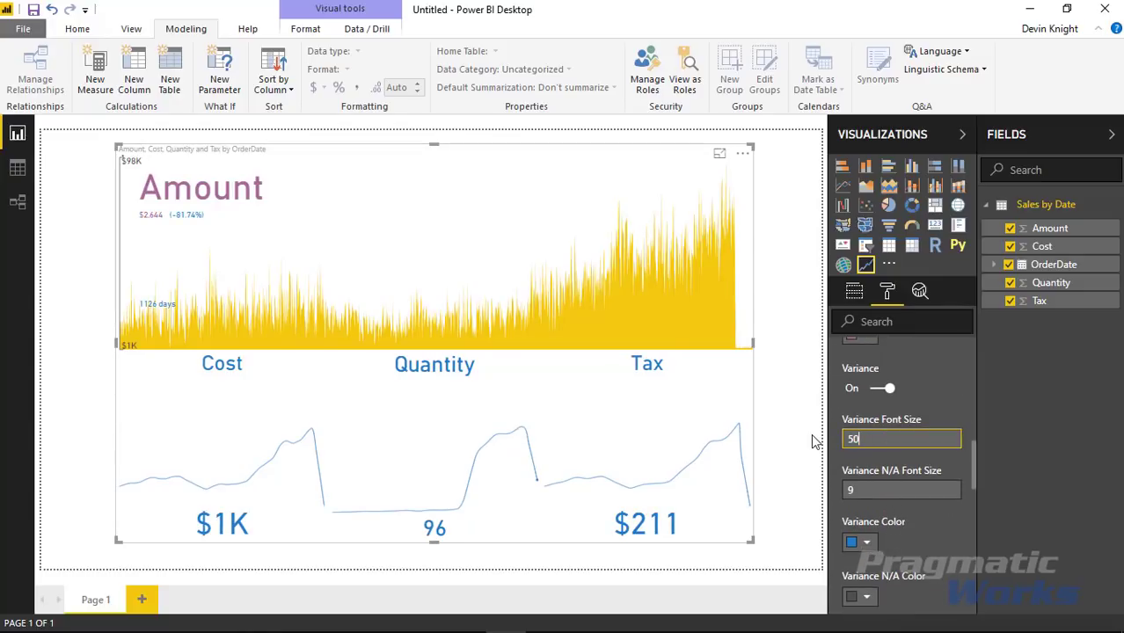
pyautogui.write('50')
pyautogui.click(868, 542)
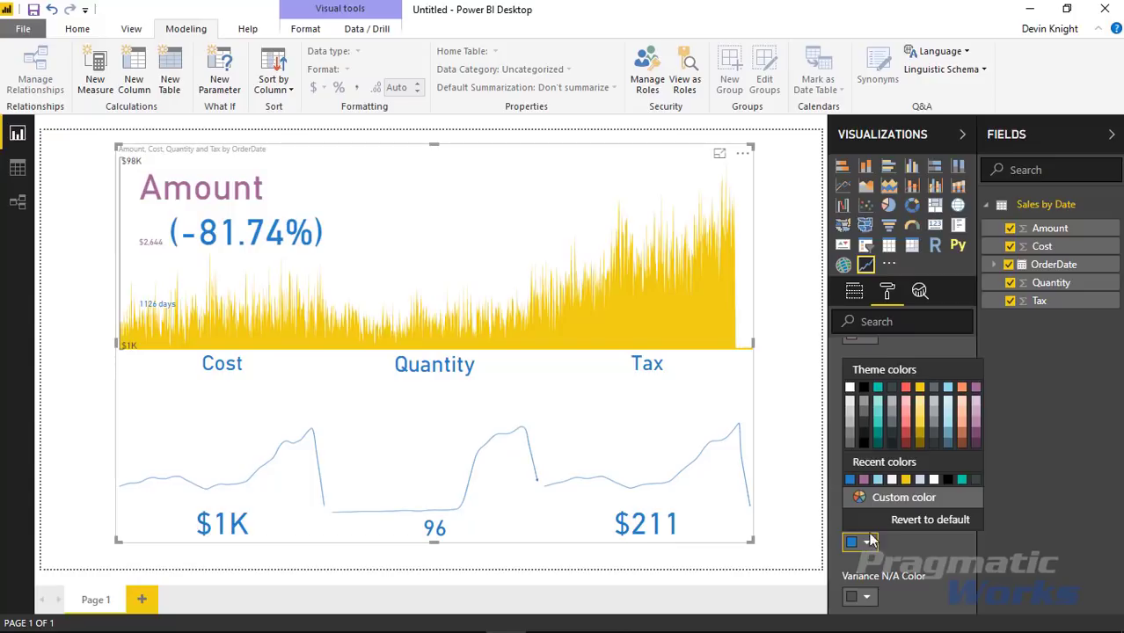
pyautogui.click(863, 479)
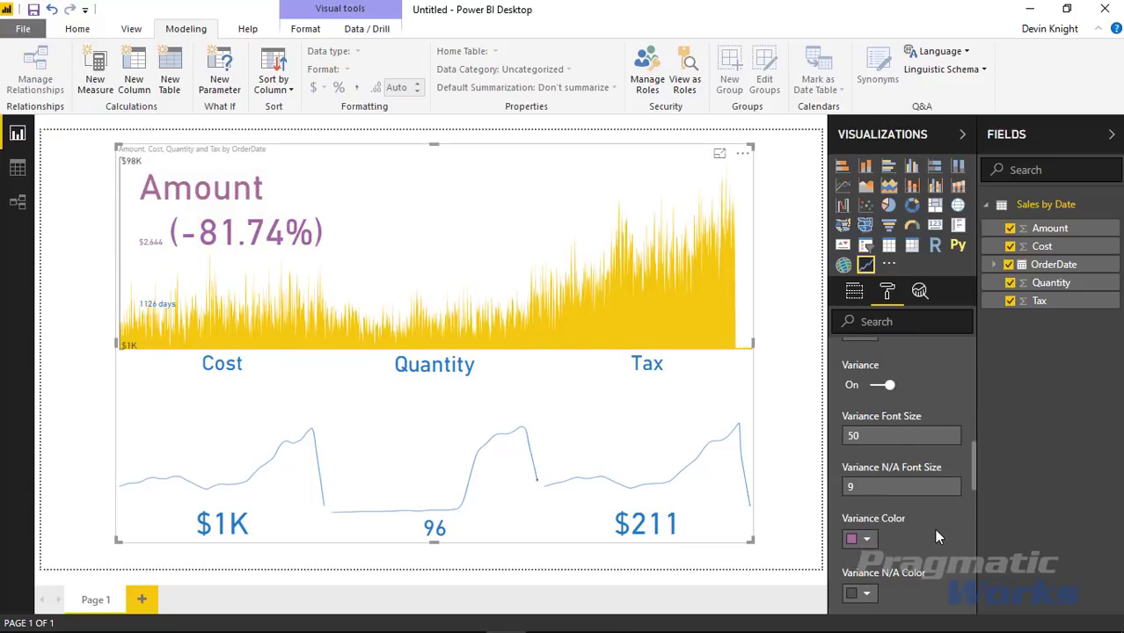
# - Set the KPI's date font size to 50 and its date color to purple
pyautogui.scroll(-4, 934, 529)
pyautogui.click(883, 536)
pyautogui.press('BackSpace')
pyautogui.press('BackSpace')
pyautogui.write('50')
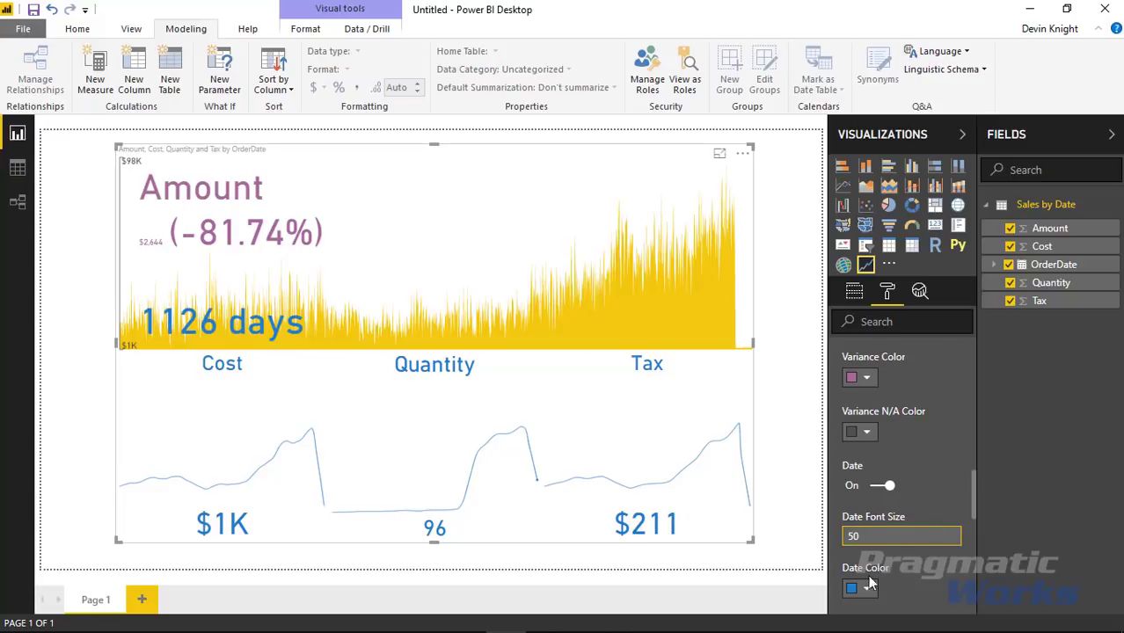
pyautogui.click(866, 587)
pyautogui.click(866, 526)
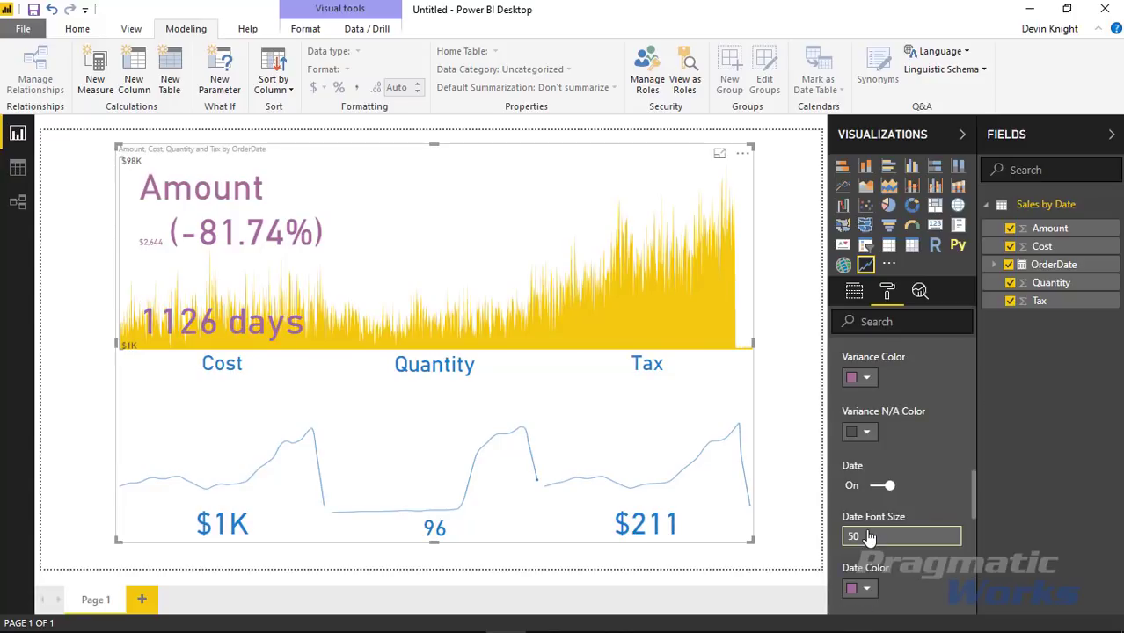
# - Set the KPI's Variance N/A font size to 50
pyautogui.scroll(-1, 868, 535)
pyautogui.scroll(5, 869, 532)
pyautogui.scroll(2, 869, 528)
pyautogui.scroll(-2, 869, 528)
pyautogui.click(871, 494)
pyautogui.write('50')
pyautogui.scroll(5, 915, 464)
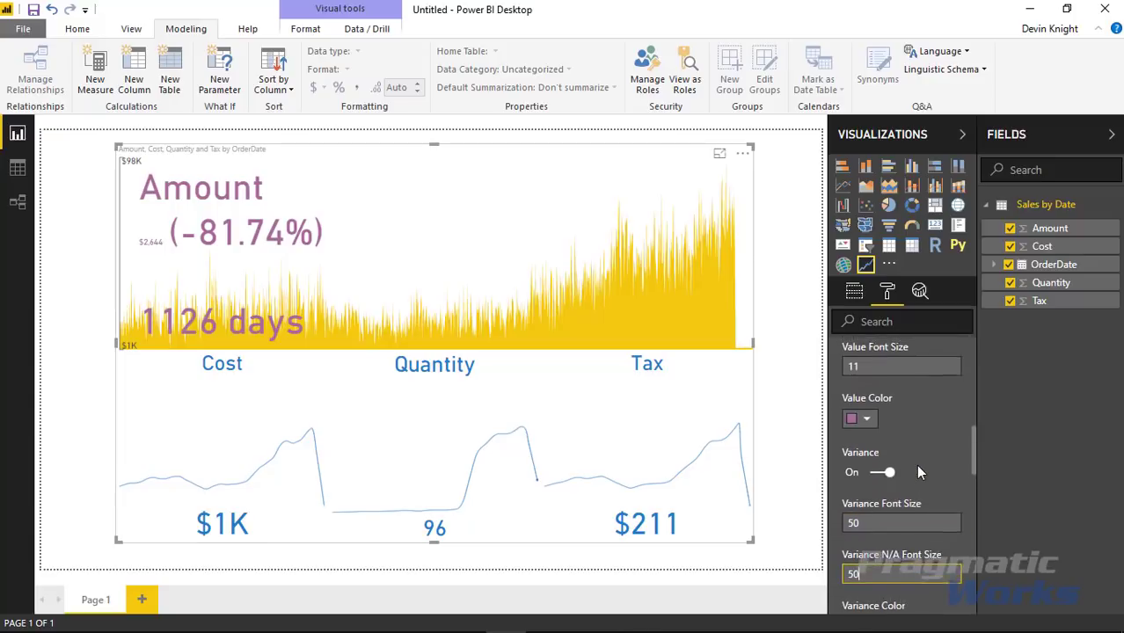
# - Set the KPI's value font size to 50 and check the available font families
pyautogui.click(857, 528)
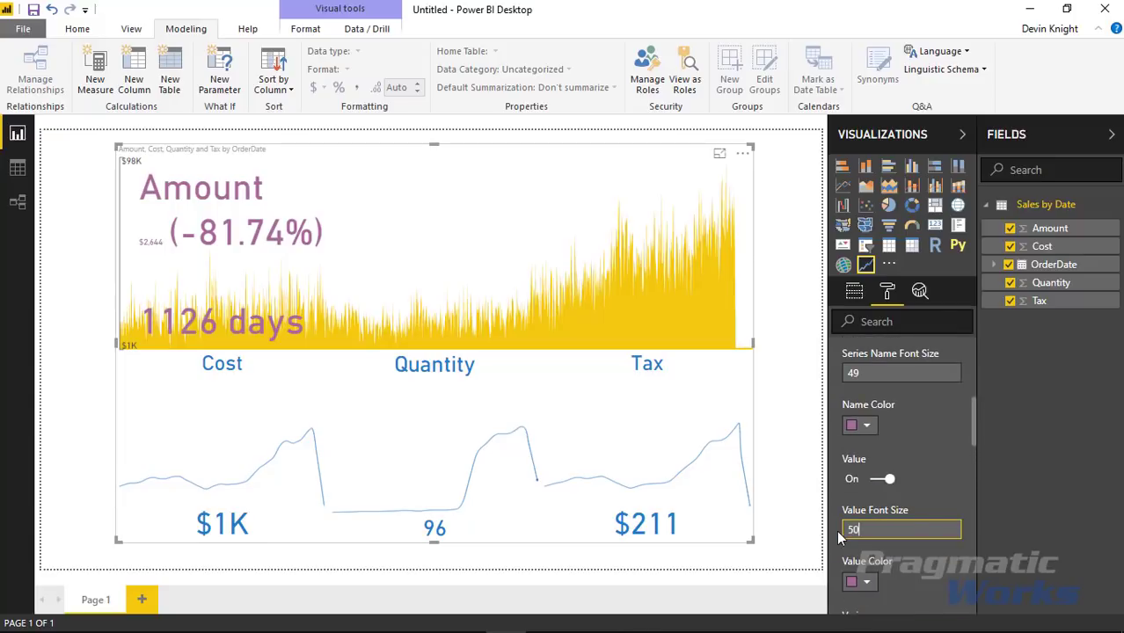
pyautogui.write('50')
pyautogui.scroll(2, 894, 477)
pyautogui.scroll(3, 896, 483)
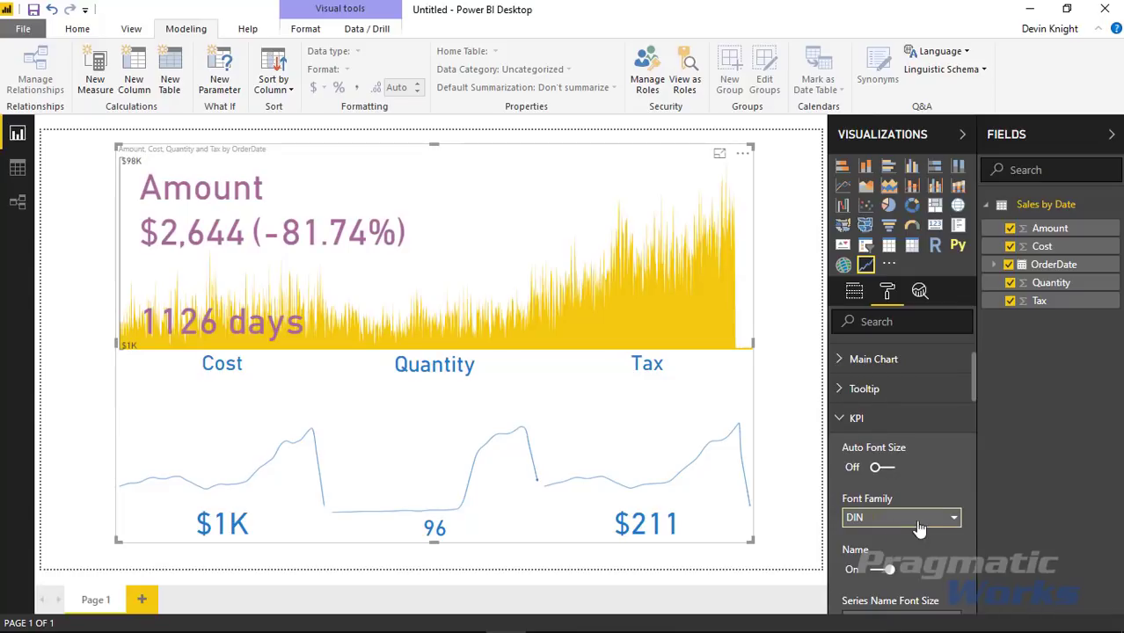
pyautogui.click(934, 521)
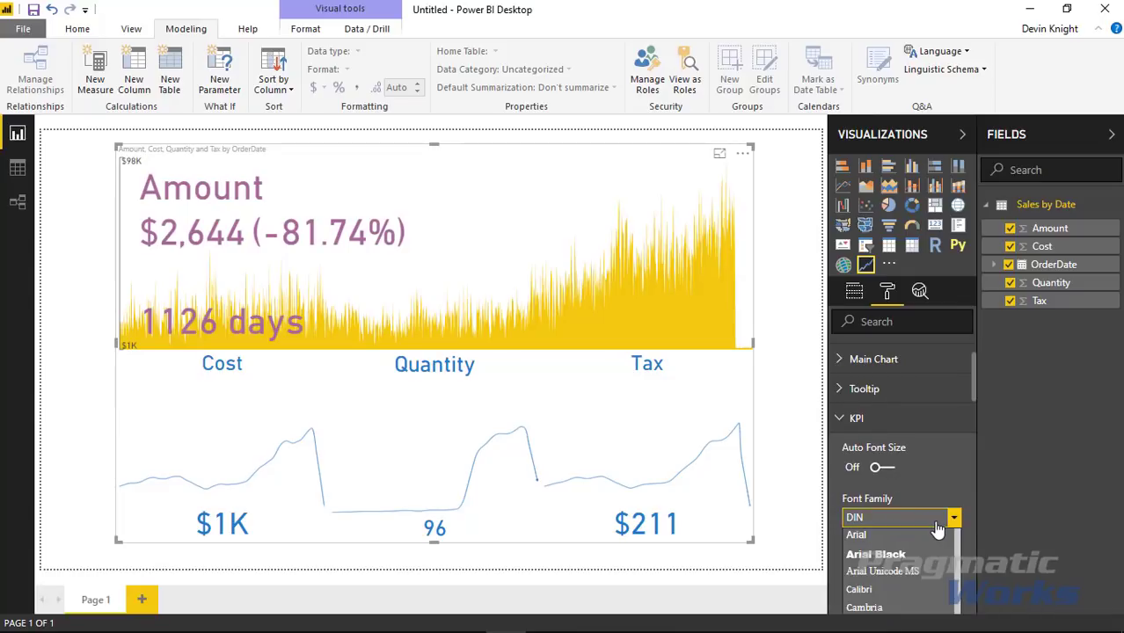
pyautogui.click(926, 490)
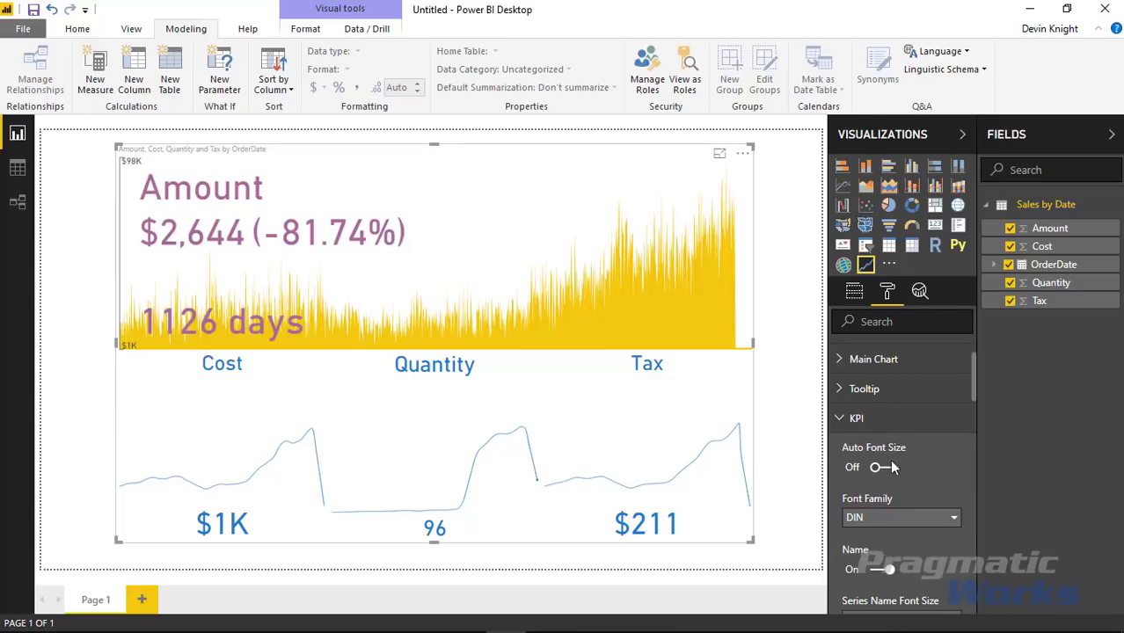
pyautogui.click(838, 420)
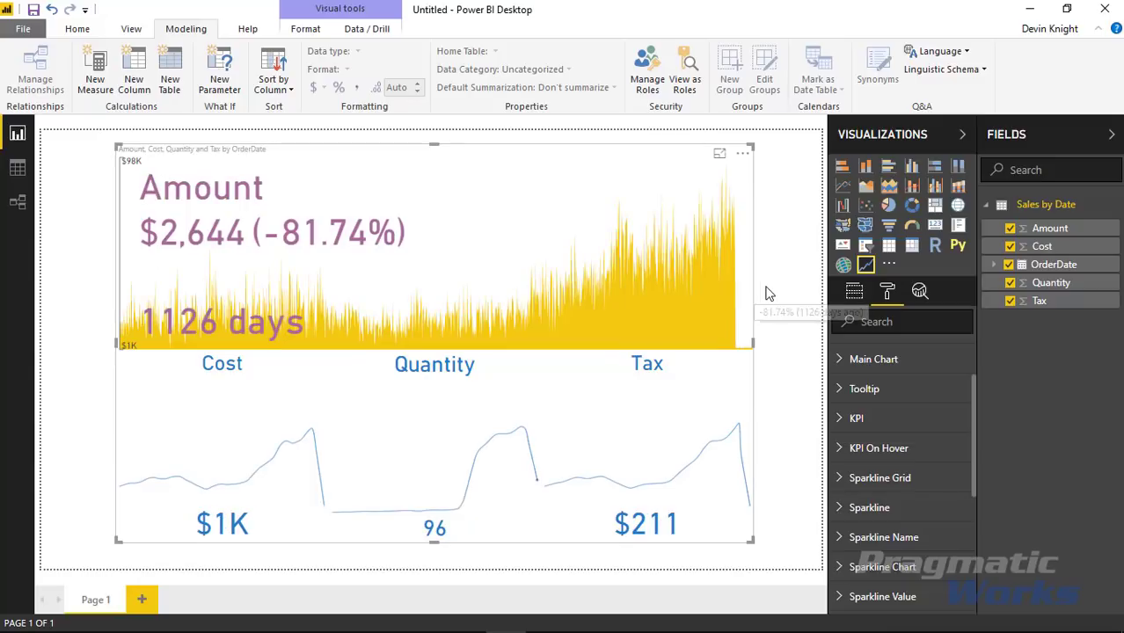
# - Turn off Auto Font Size for KPI On Hover and set its series name and value font sizes to 50
pyautogui.click(831, 456)
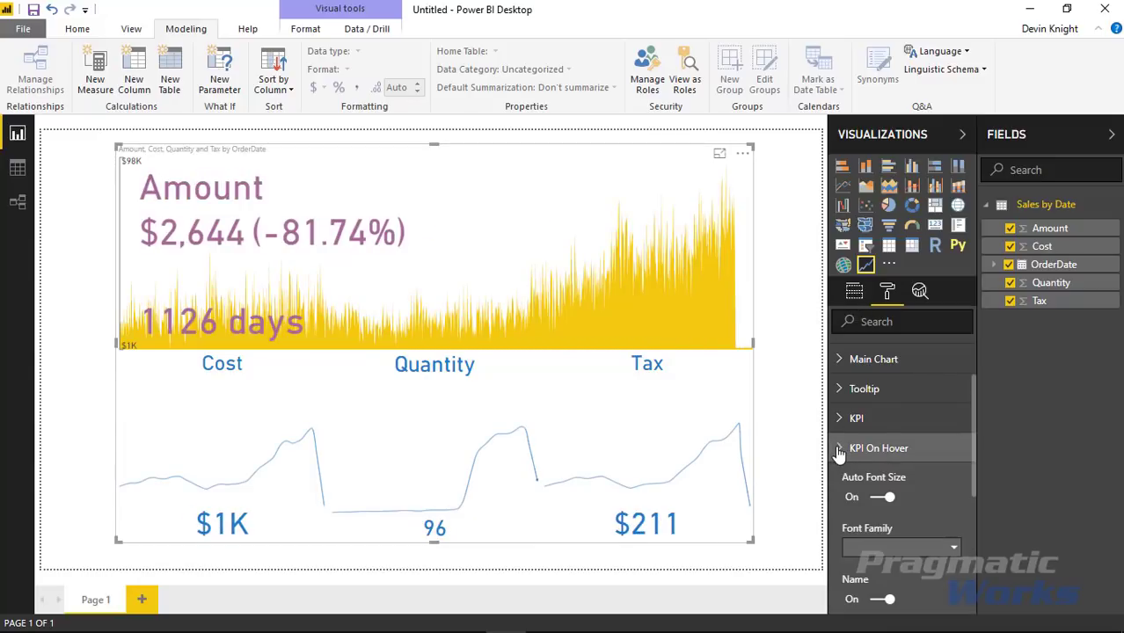
pyautogui.scroll(-1, 872, 485)
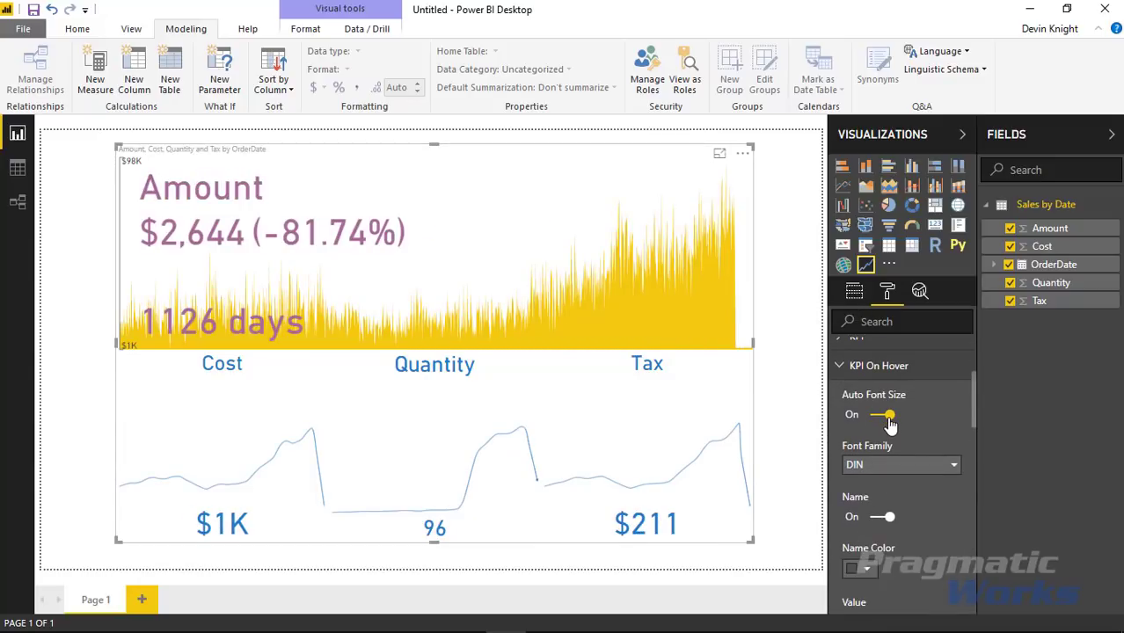
pyautogui.click(886, 415)
pyautogui.click(888, 566)
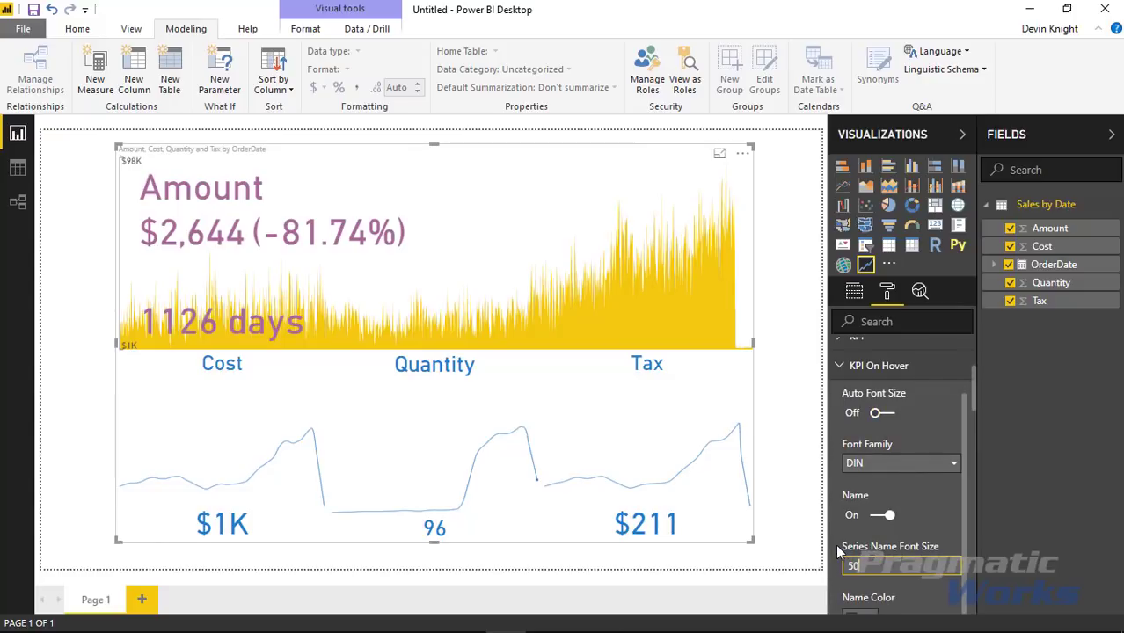
pyautogui.write('50')
pyautogui.scroll(-2, 862, 513)
pyautogui.click(905, 557)
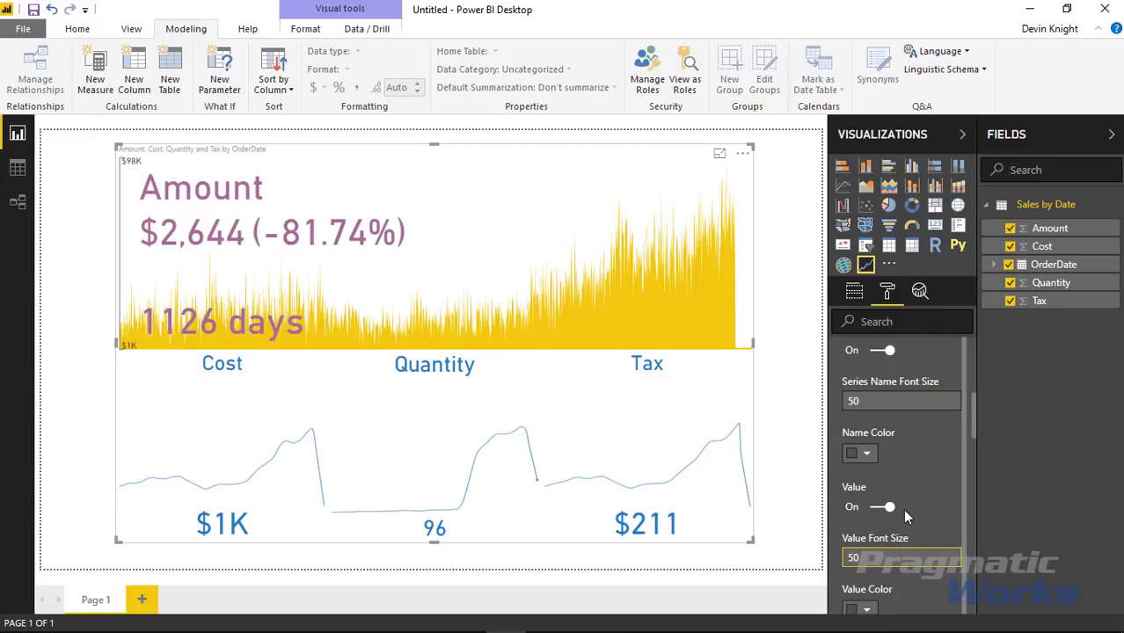
# - Set the KPI On Hover variance font size to 50
pyautogui.scroll(-3, 891, 478)
pyautogui.click(885, 471)
pyautogui.moveTo(885, 471); pyautogui.dragTo(827, 463)
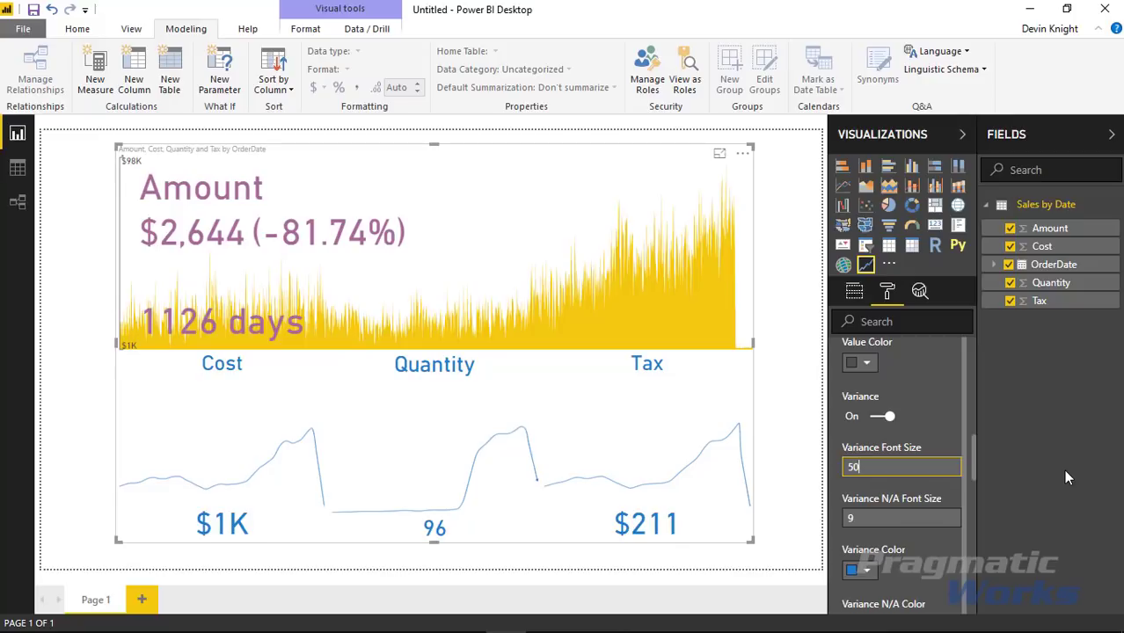
# - Enlarge the KPI On Hover date font and set its current value font size to 50
pyautogui.scroll(-3, 879, 527)
pyautogui.click(879, 564)
pyautogui.moveTo(880, 564); pyautogui.dragTo(838, 570)
pyautogui.scroll(-3, 840, 562)
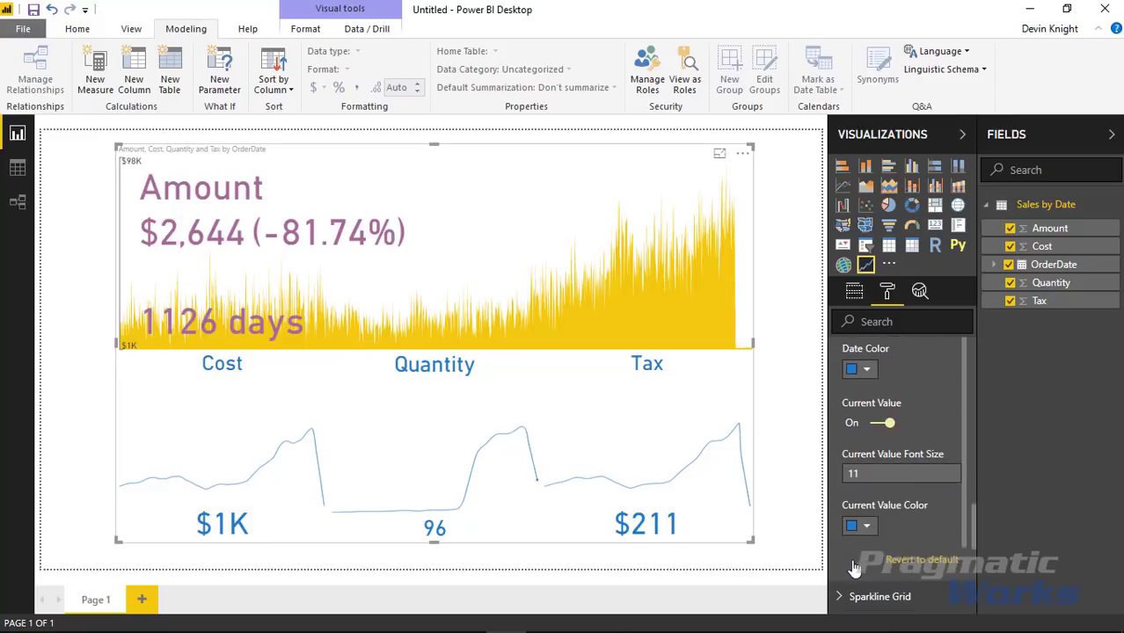
pyautogui.moveTo(869, 475); pyautogui.dragTo(820, 485)
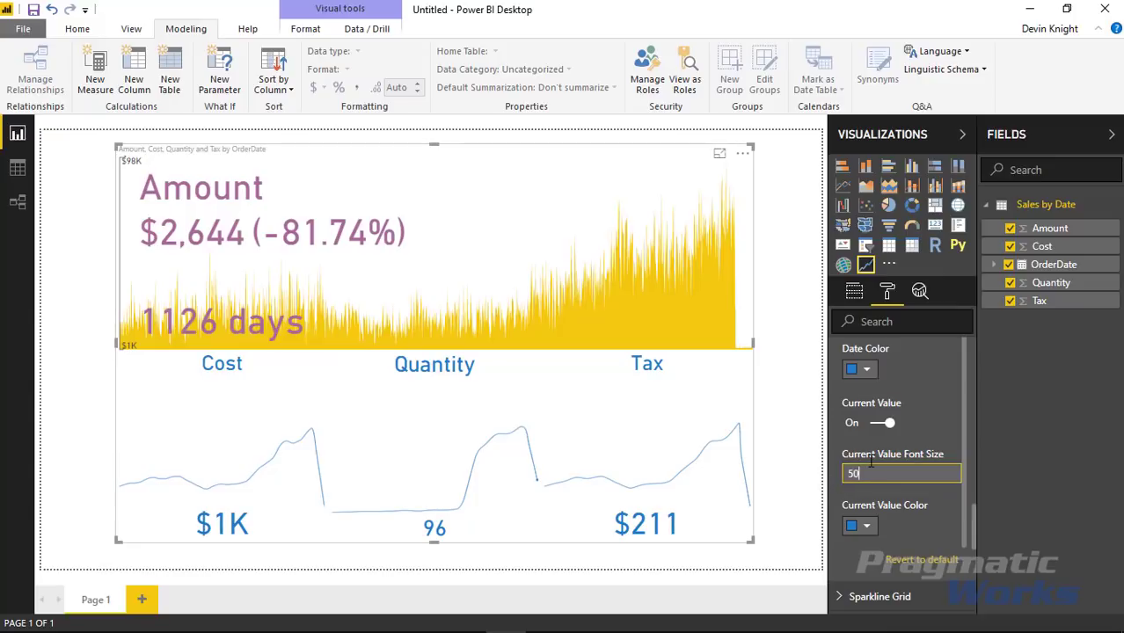
pyautogui.click(785, 389)
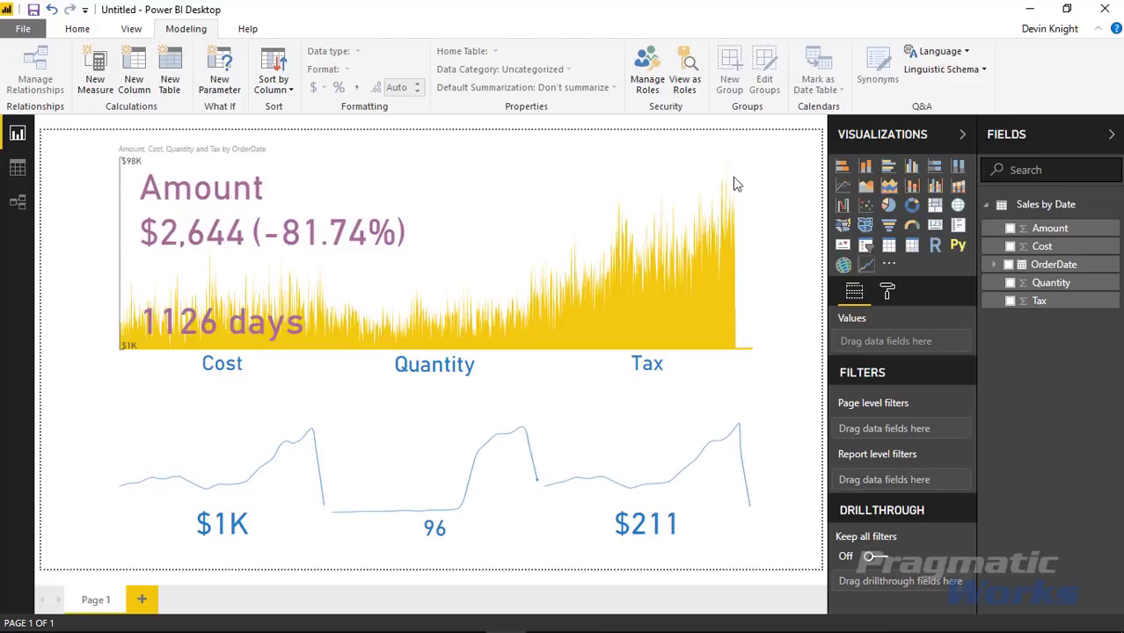
# - Turn off Toggle Sparkline On Hover in the Multi KPI visual's Sparkline Grid settings
pyautogui.click(684, 172)
pyautogui.click(887, 292)
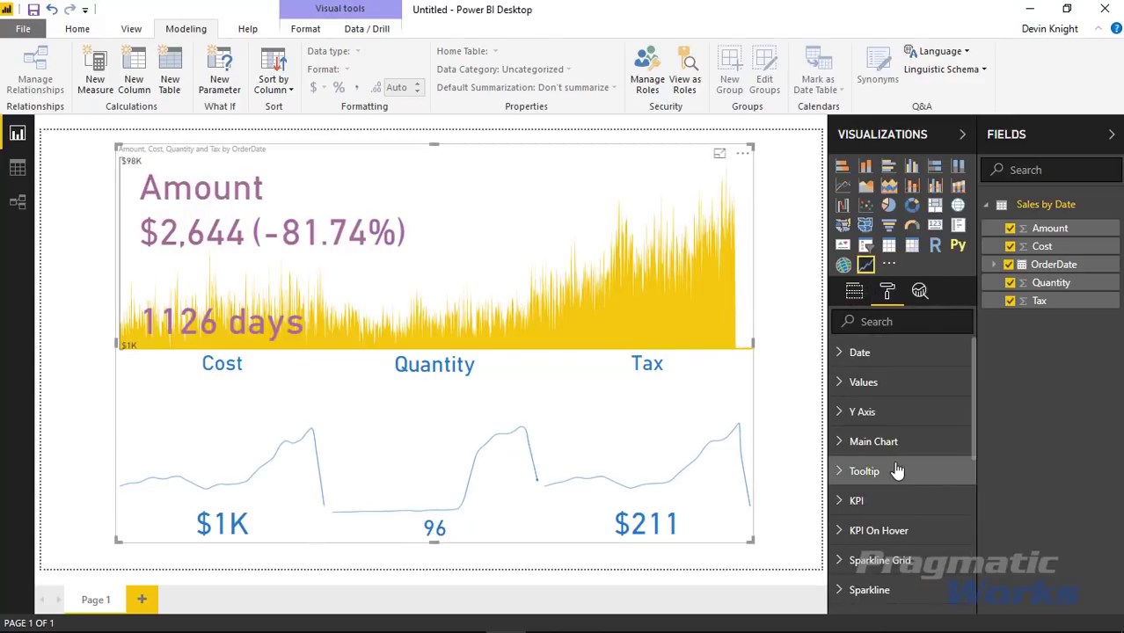
pyautogui.scroll(-2, 891, 488)
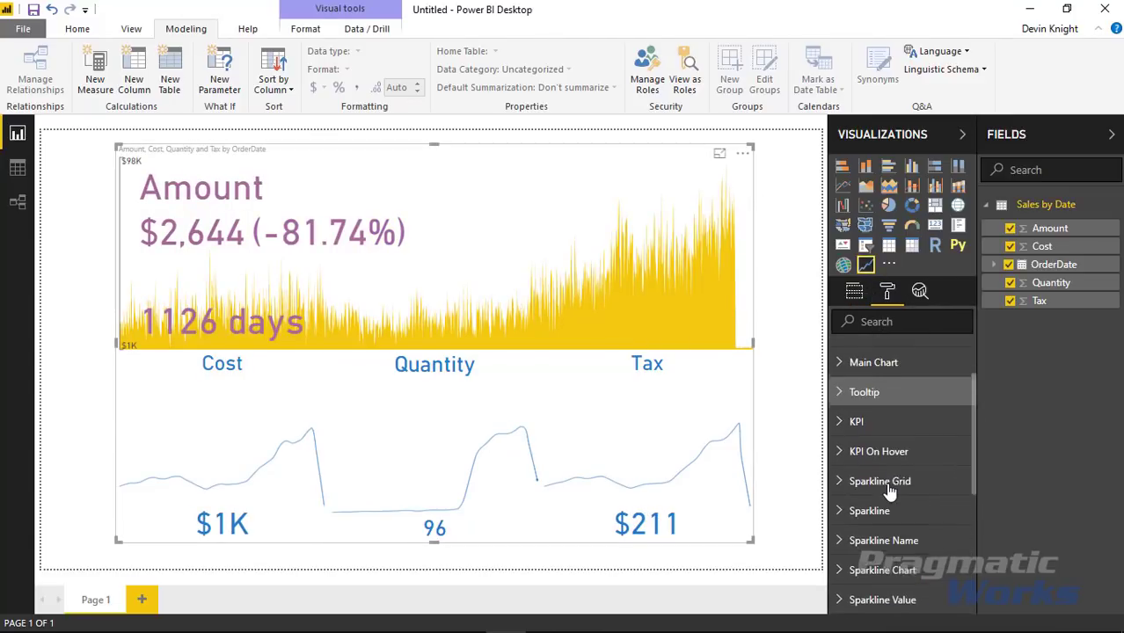
pyautogui.click(841, 480)
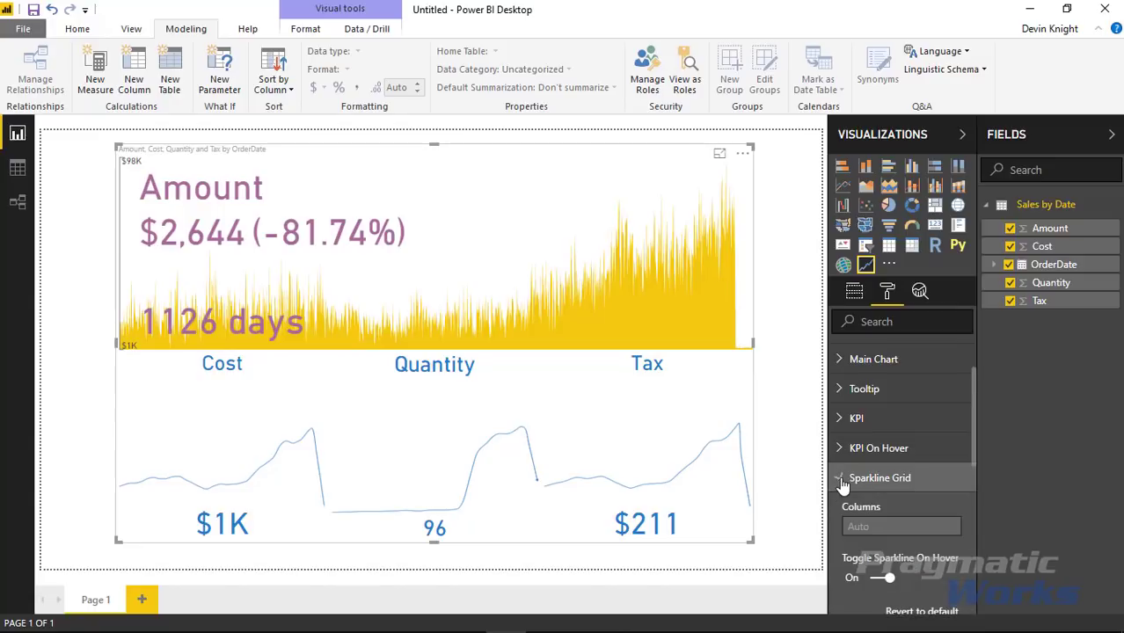
pyautogui.scroll(-1, 888, 537)
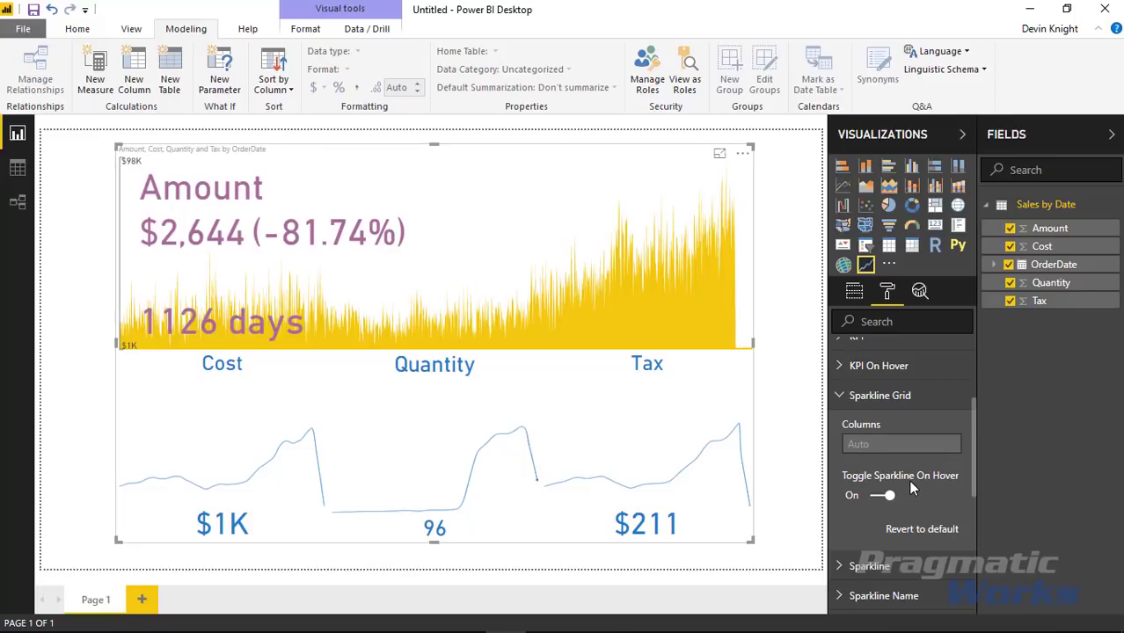
pyautogui.click(884, 497)
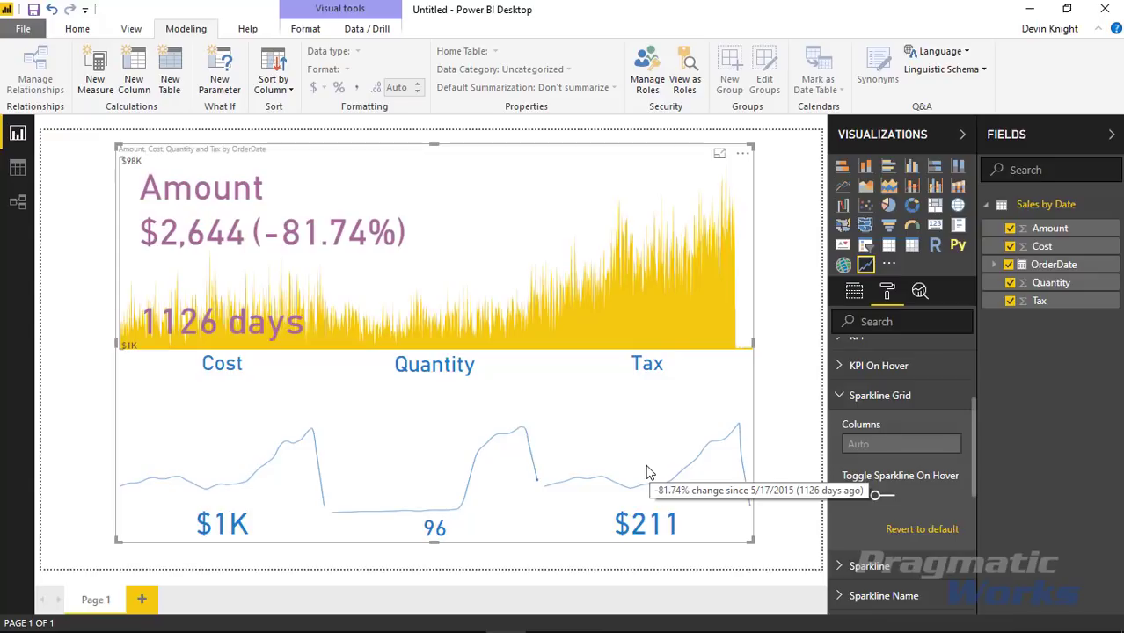
pyautogui.click(846, 402)
pyautogui.moveTo(630, 455)
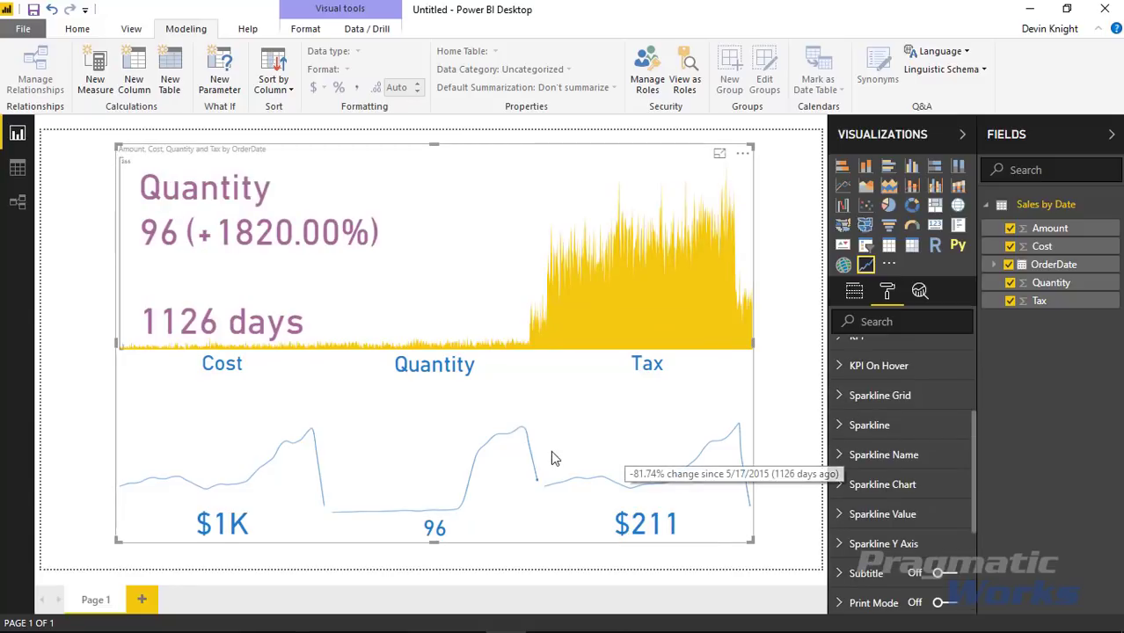
pyautogui.moveTo(374, 464)
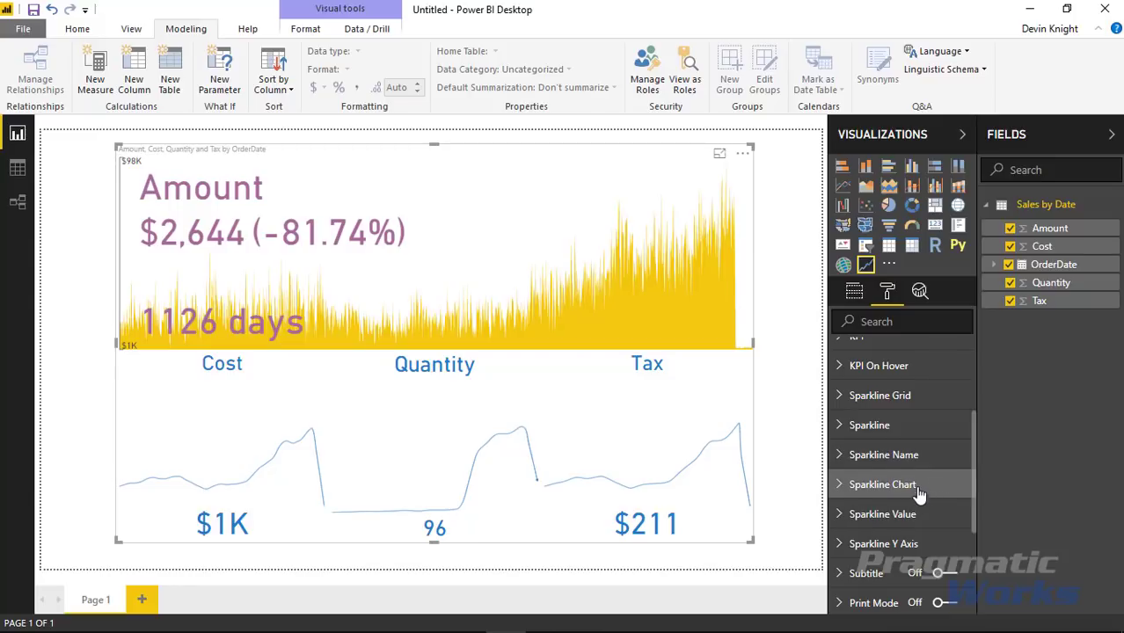
# - Set the Quantity sparkline's position to 1 in the Sparkline settings
pyautogui.scroll(-3, 917, 497)
pyautogui.click(838, 404)
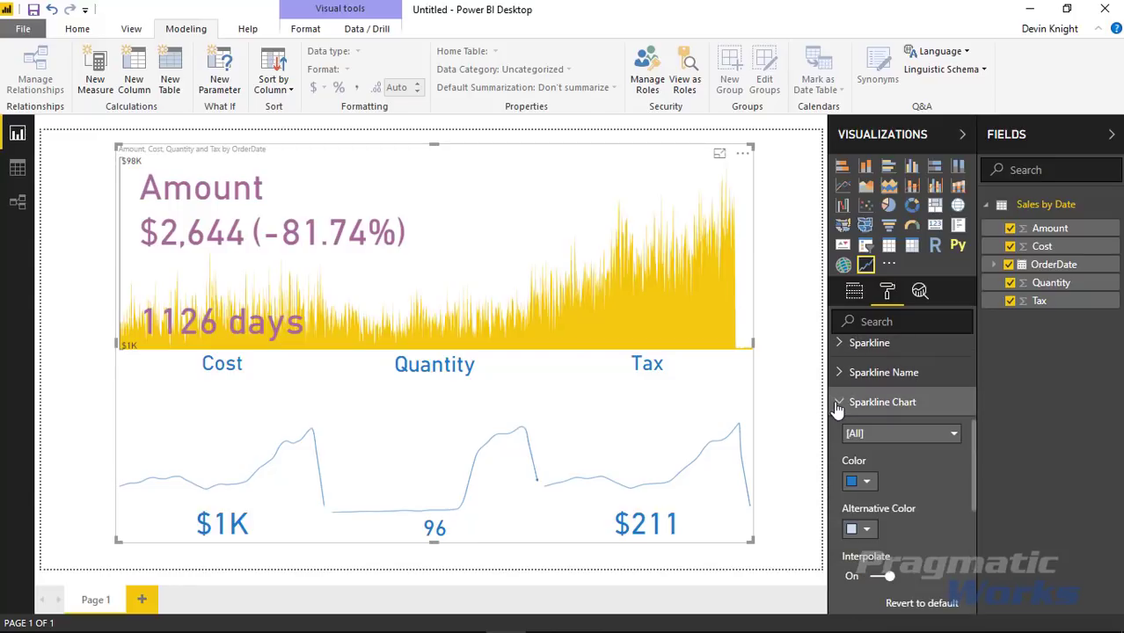
pyautogui.click(841, 375)
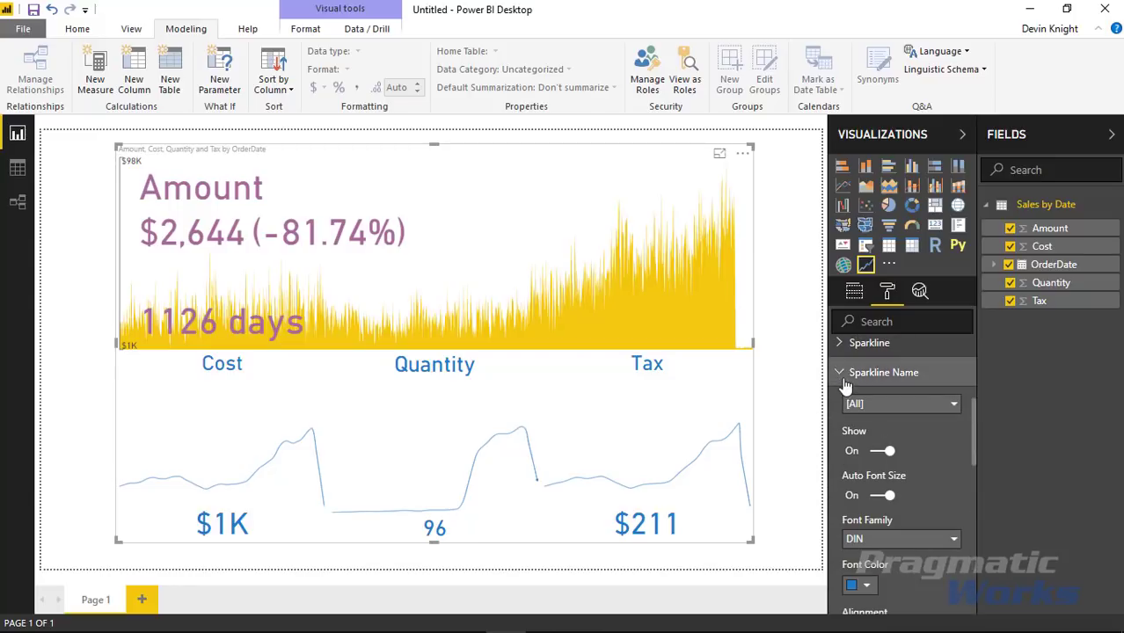
pyautogui.scroll(2, 845, 404)
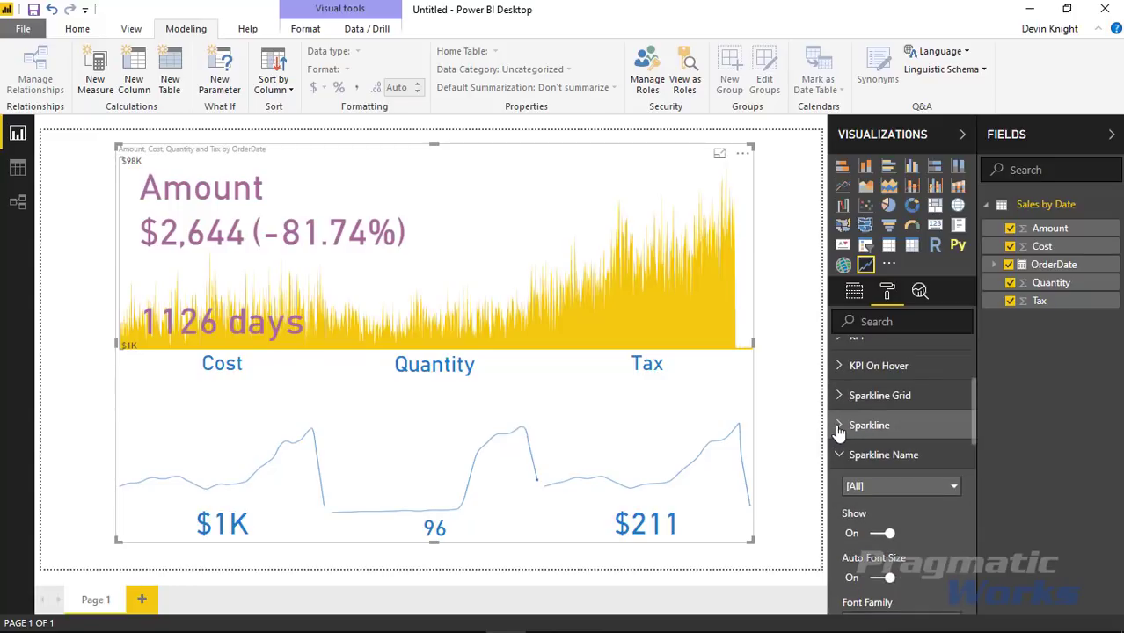
pyautogui.click(840, 429)
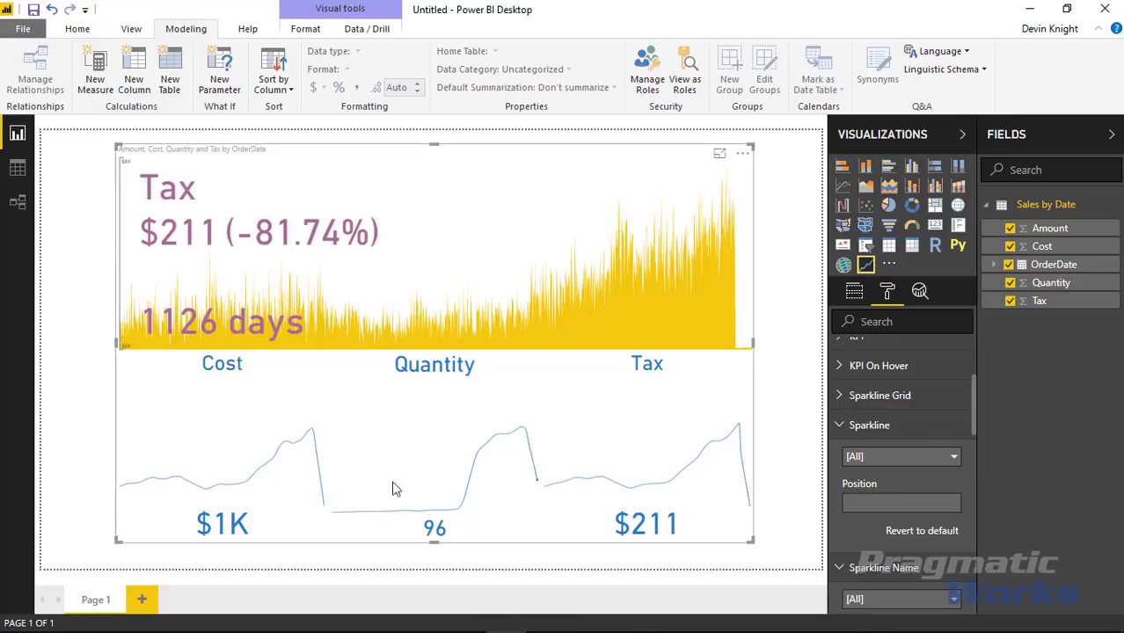
pyautogui.click(890, 457)
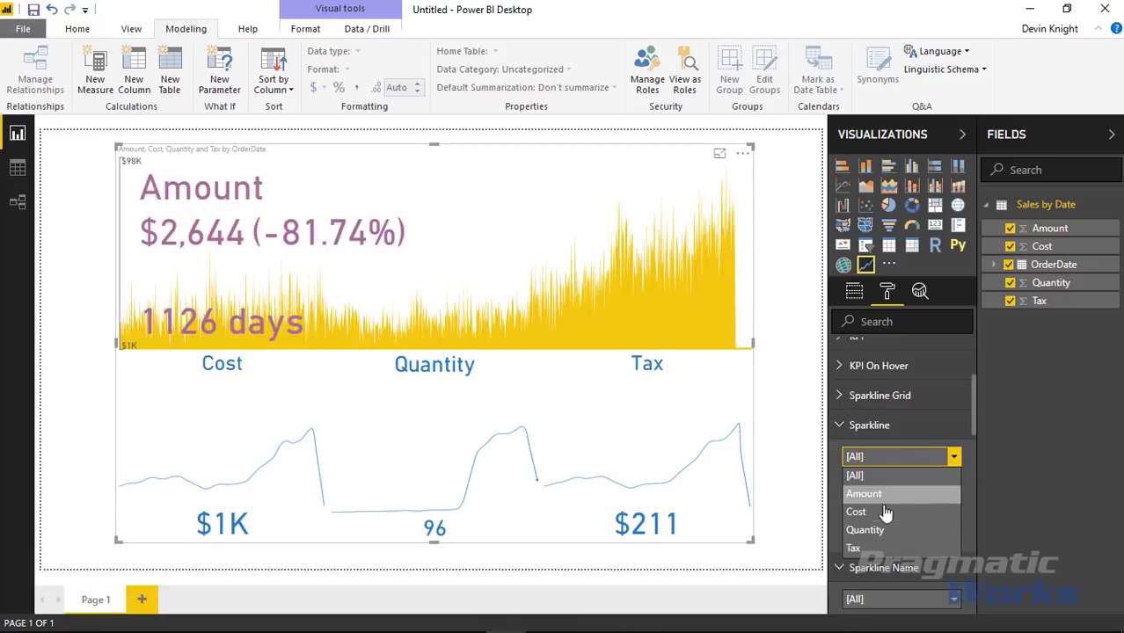
pyautogui.click(873, 530)
pyautogui.click(898, 503)
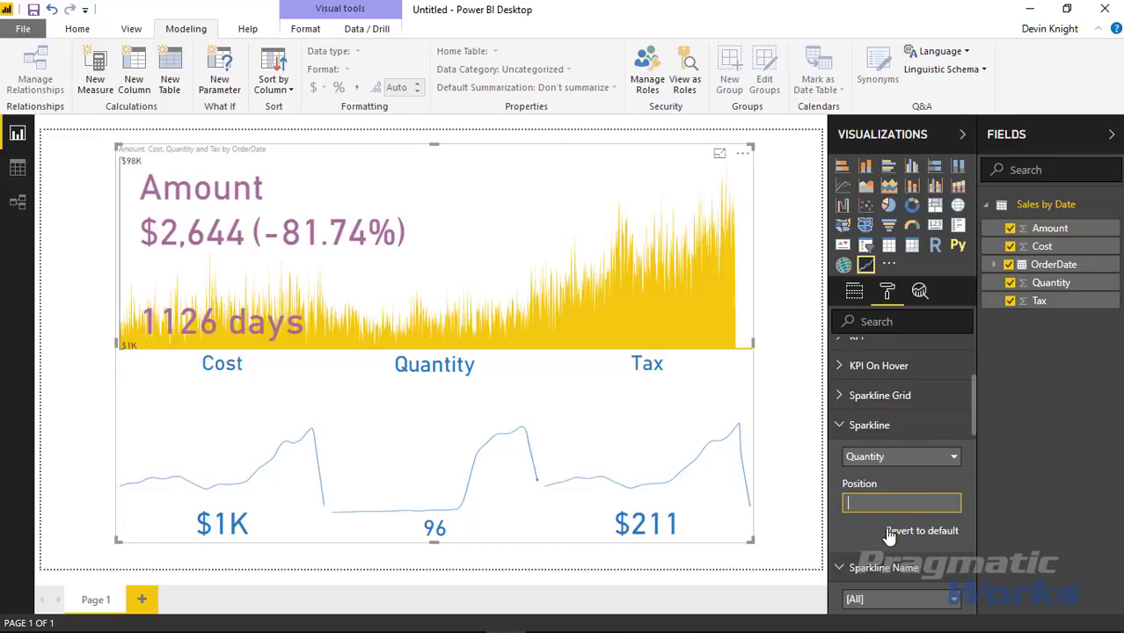
pyautogui.write('1')
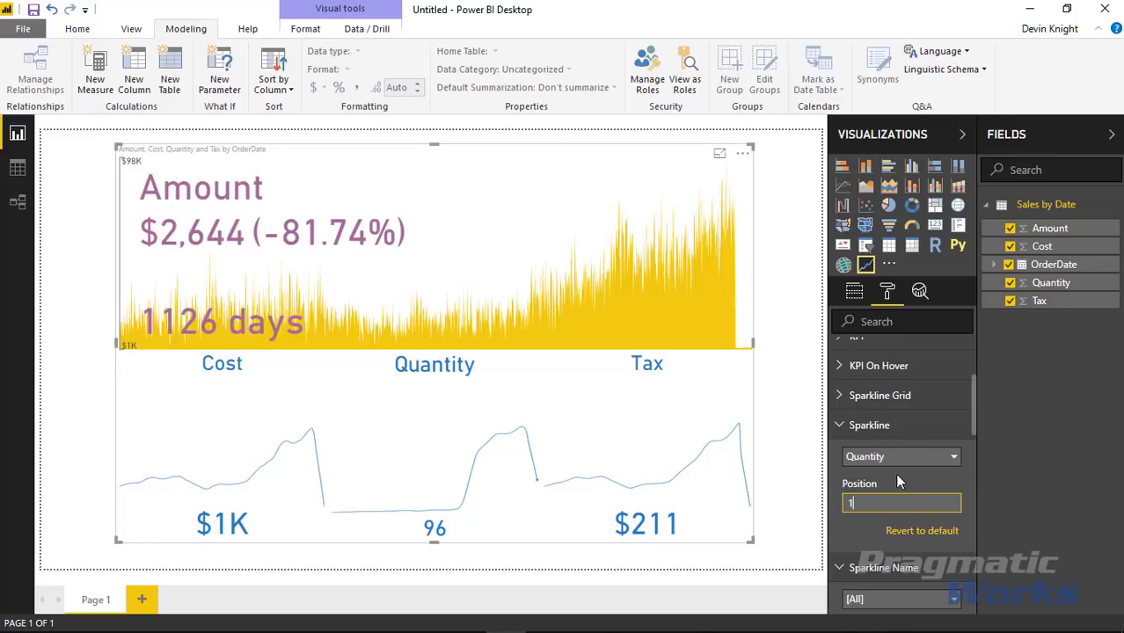
# - Place the Cost sparkline second and set the Tax sparkline's position to 3
pyautogui.click(897, 456)
pyautogui.click(899, 516)
pyautogui.write('1')
pyautogui.click(897, 457)
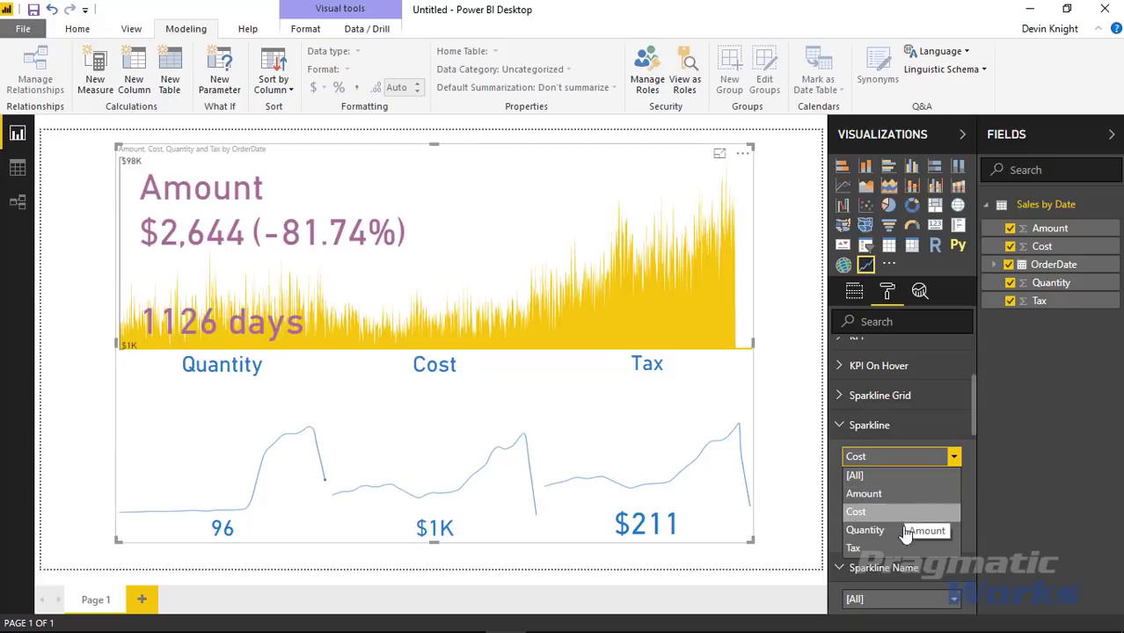
pyautogui.click(854, 548)
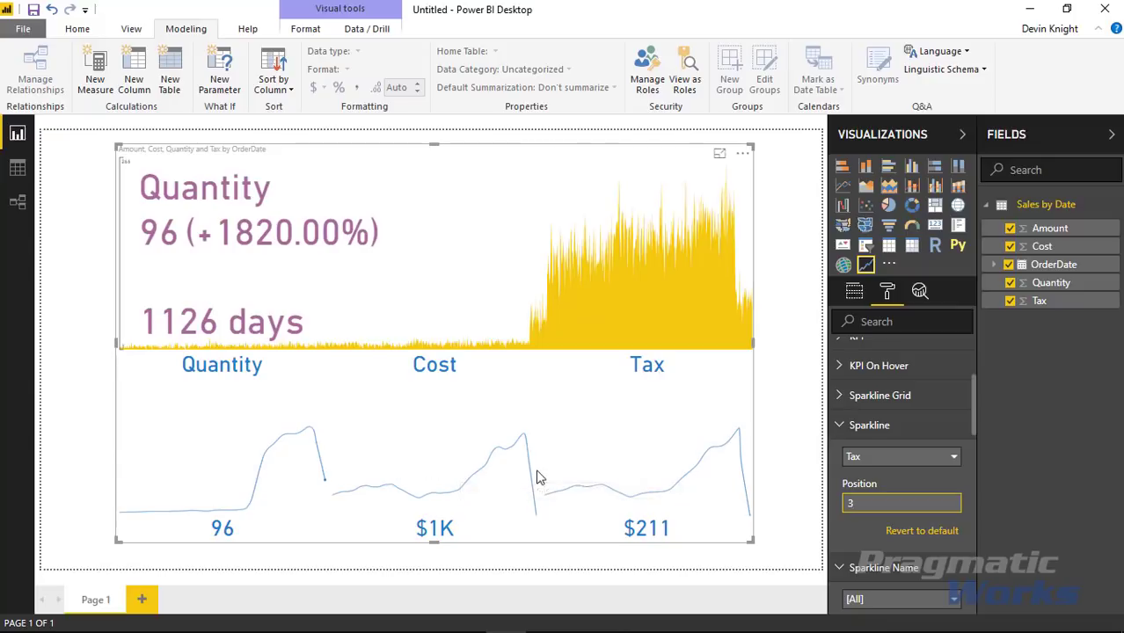
pyautogui.click(841, 427)
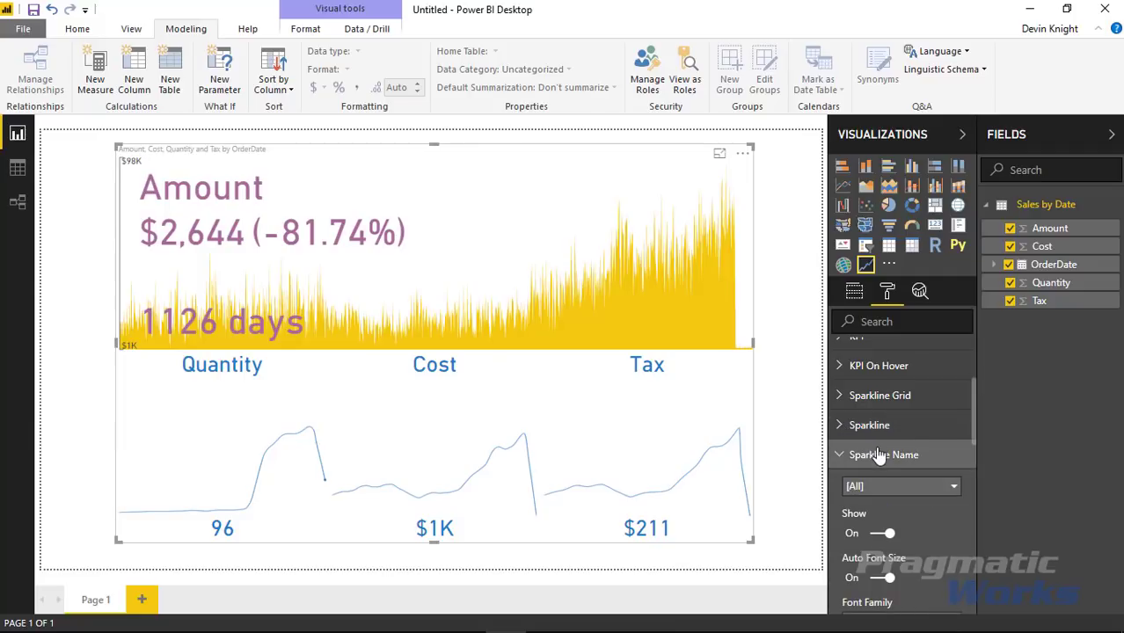
# - Set the Cost sparkline's name font color to purple in the Sparkline Name settings
pyautogui.scroll(-2, 884, 502)
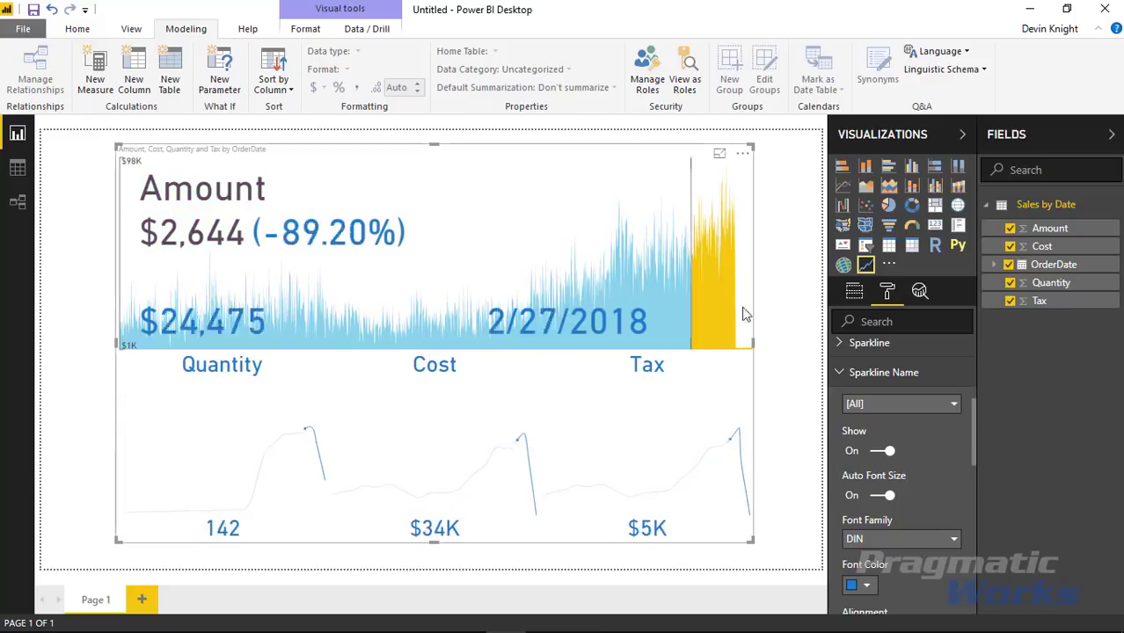
pyautogui.click(896, 404)
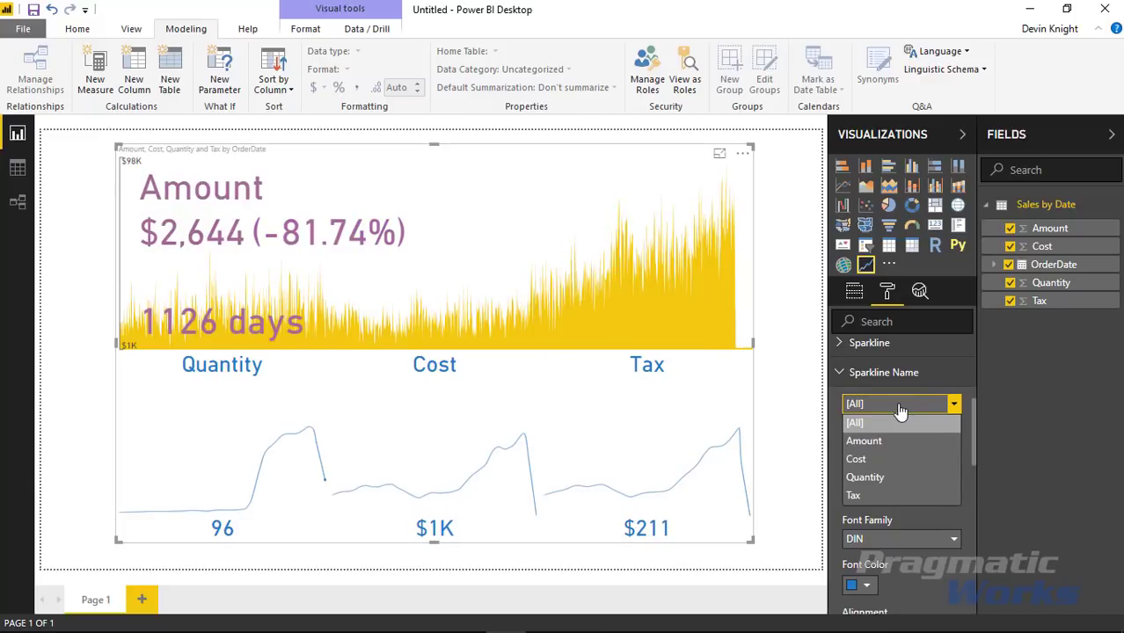
pyautogui.click(836, 498)
pyautogui.scroll(-2, 897, 457)
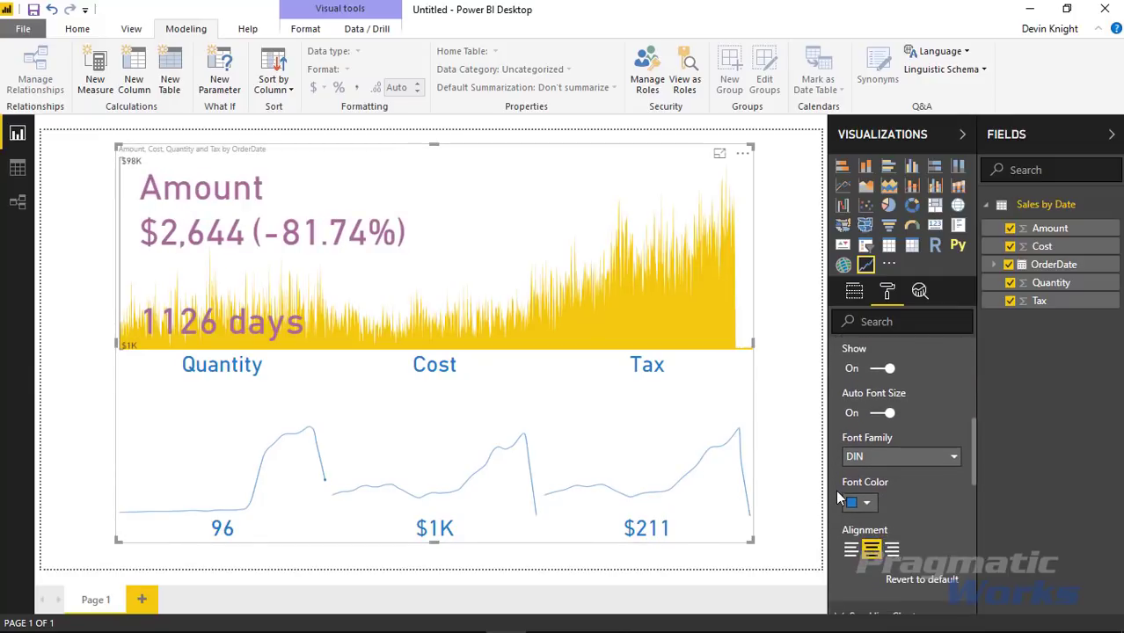
pyautogui.scroll(4, 861, 479)
pyautogui.click(897, 486)
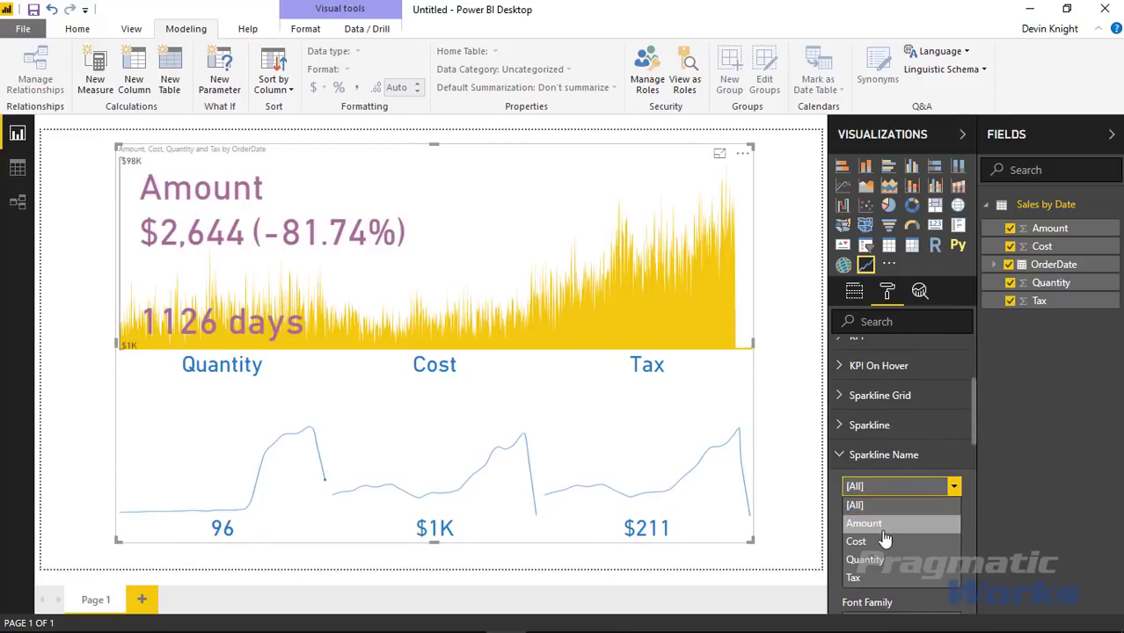
pyautogui.click(874, 542)
pyautogui.scroll(-4, 874, 541)
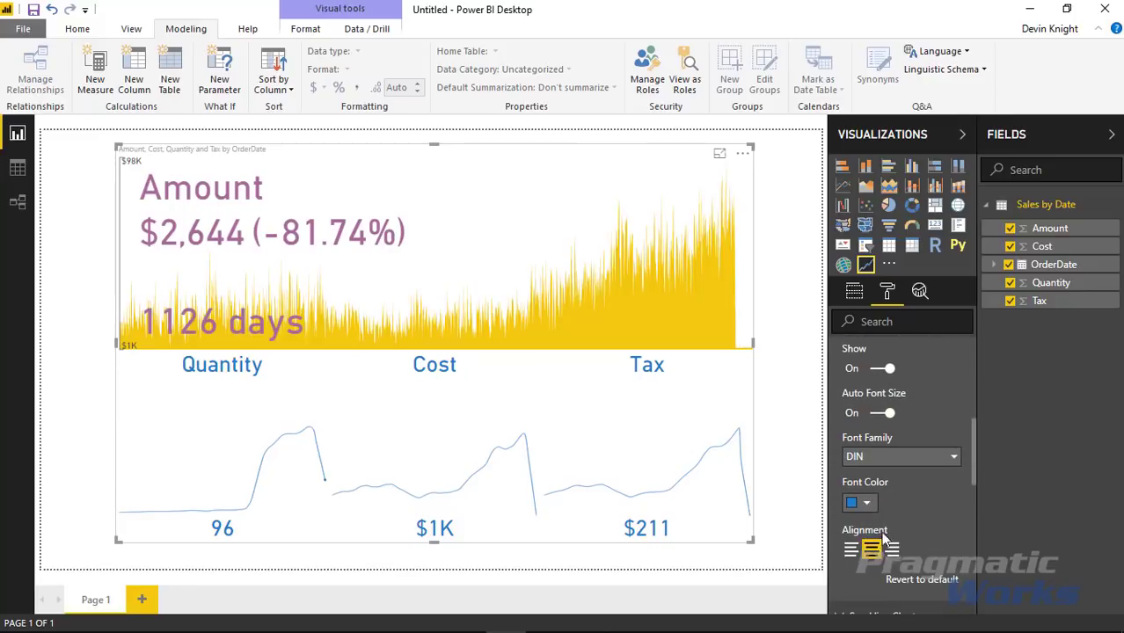
pyautogui.click(868, 504)
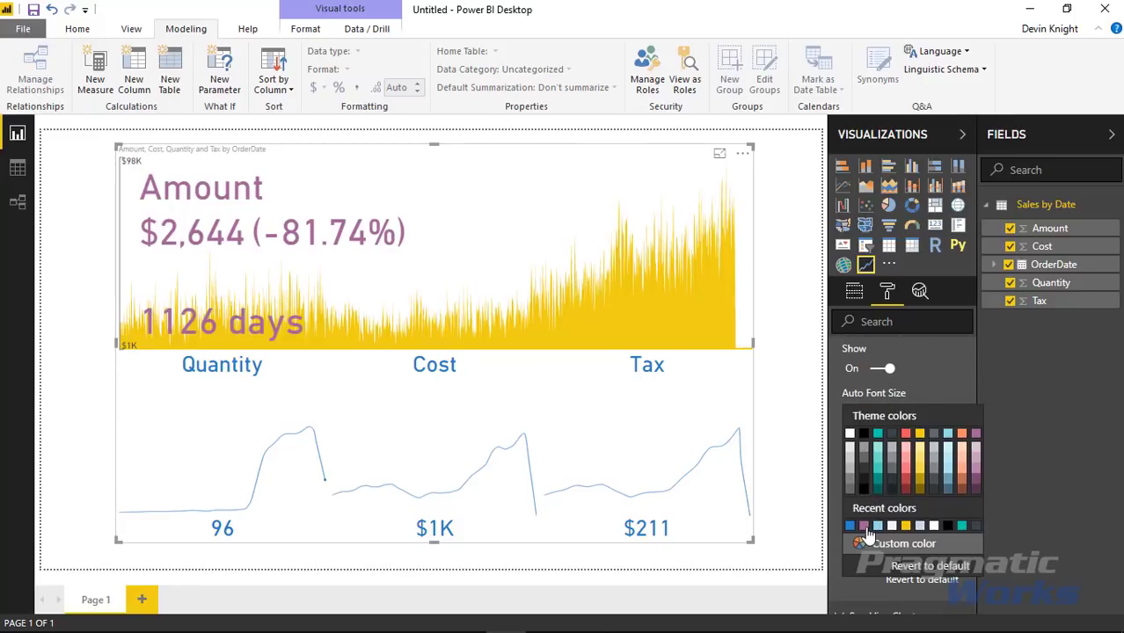
pyautogui.click(865, 535)
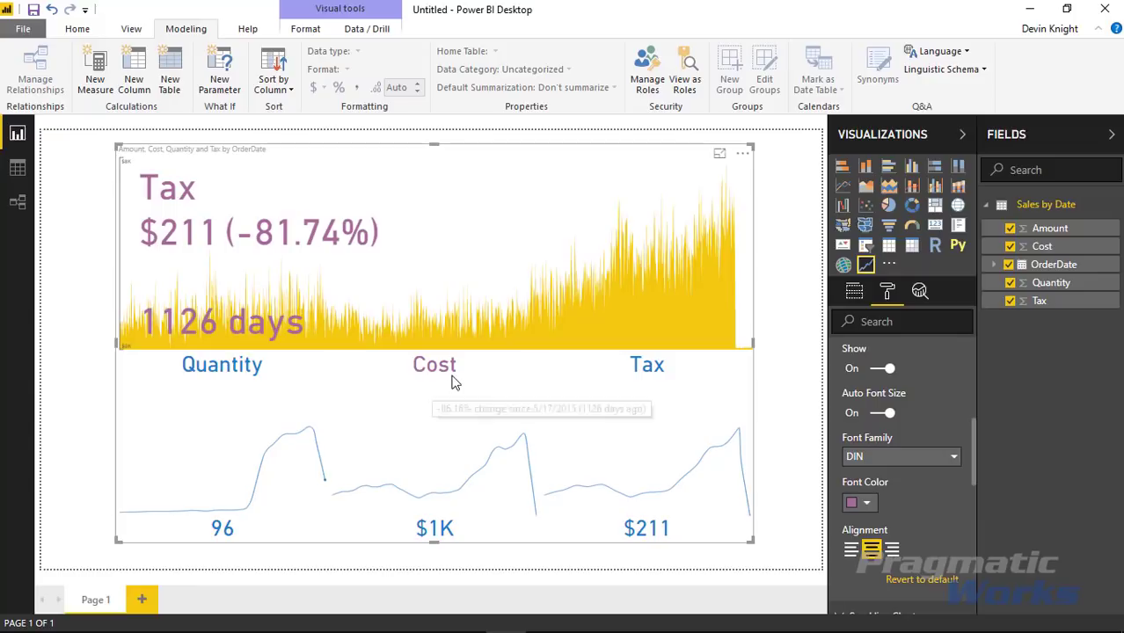
# - Revert the Sparkline Name settings to default and close them
pyautogui.click(932, 579)
pyautogui.scroll(3, 925, 494)
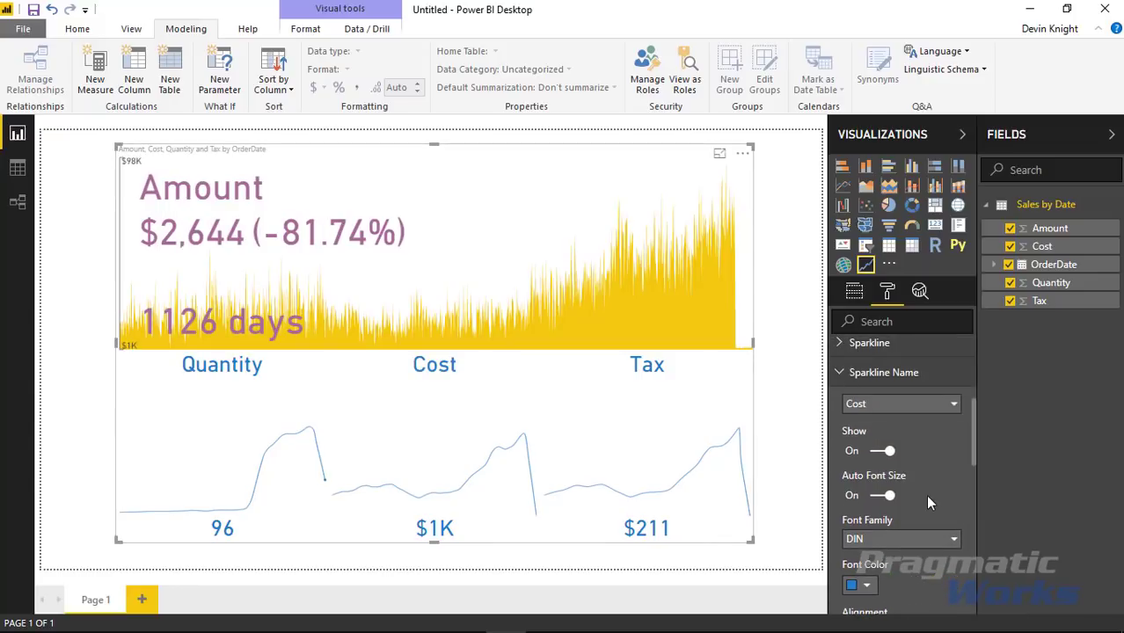
pyautogui.click(840, 376)
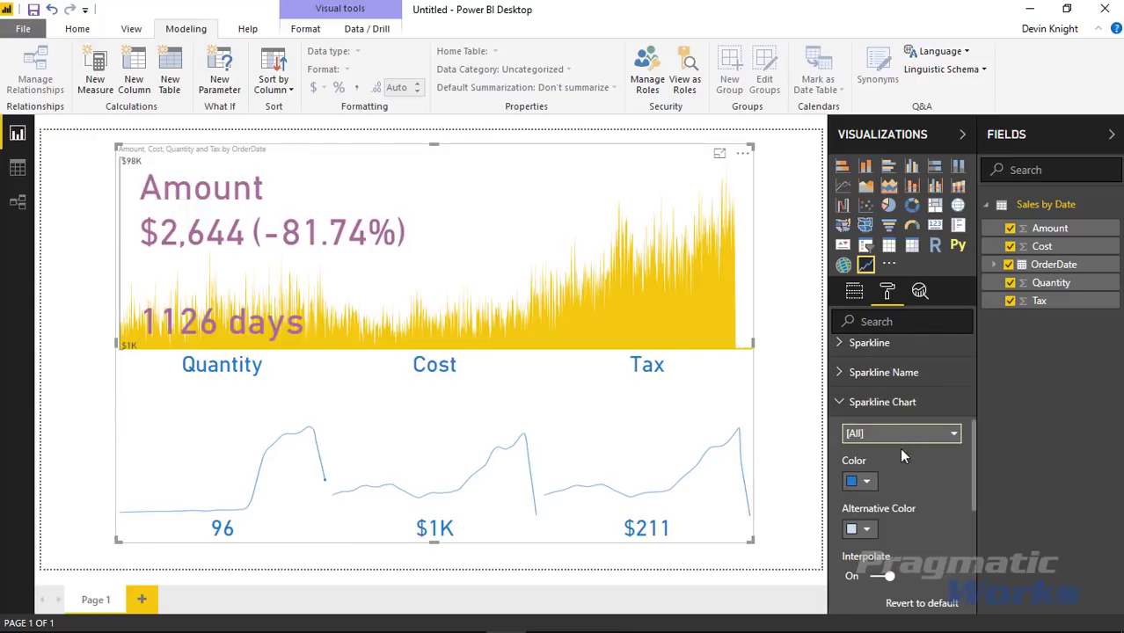
# - Set the Cost sparkline's line color to red in the Sparkline Chart settings
pyautogui.moveTo(554, 506)
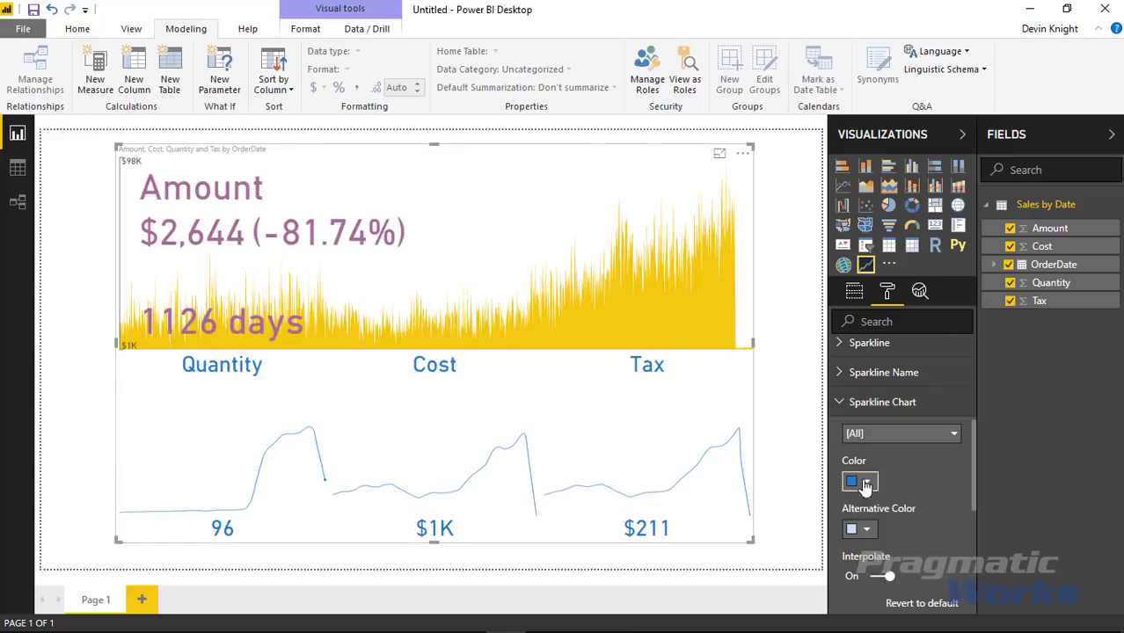
pyautogui.click(879, 434)
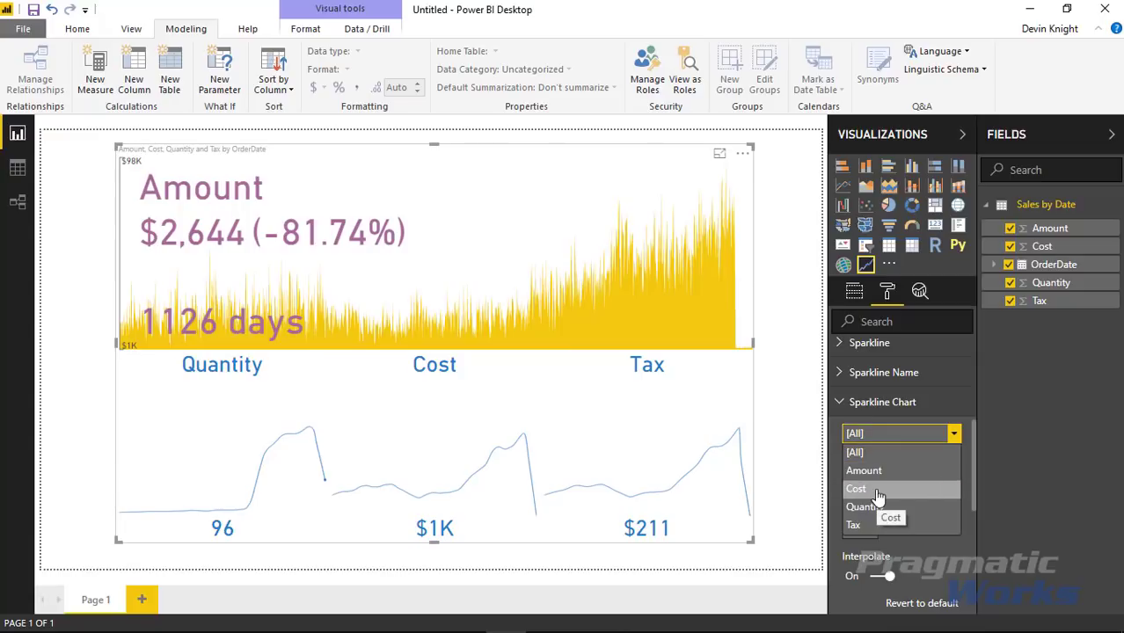
pyautogui.click(877, 494)
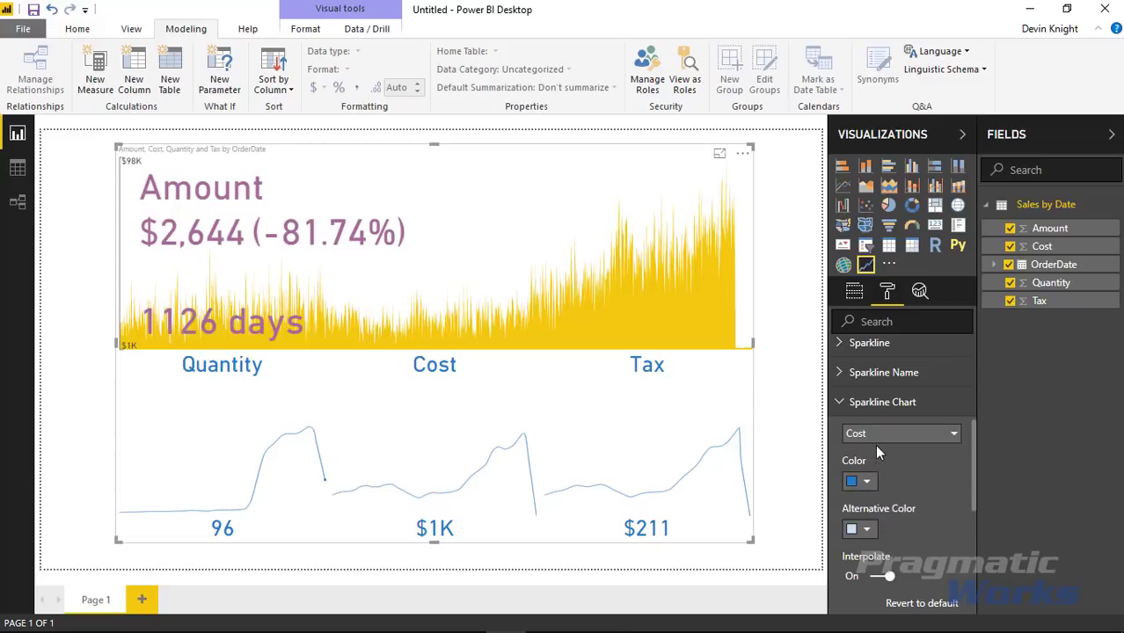
pyautogui.click(875, 433)
pyautogui.click(879, 488)
pyautogui.click(862, 483)
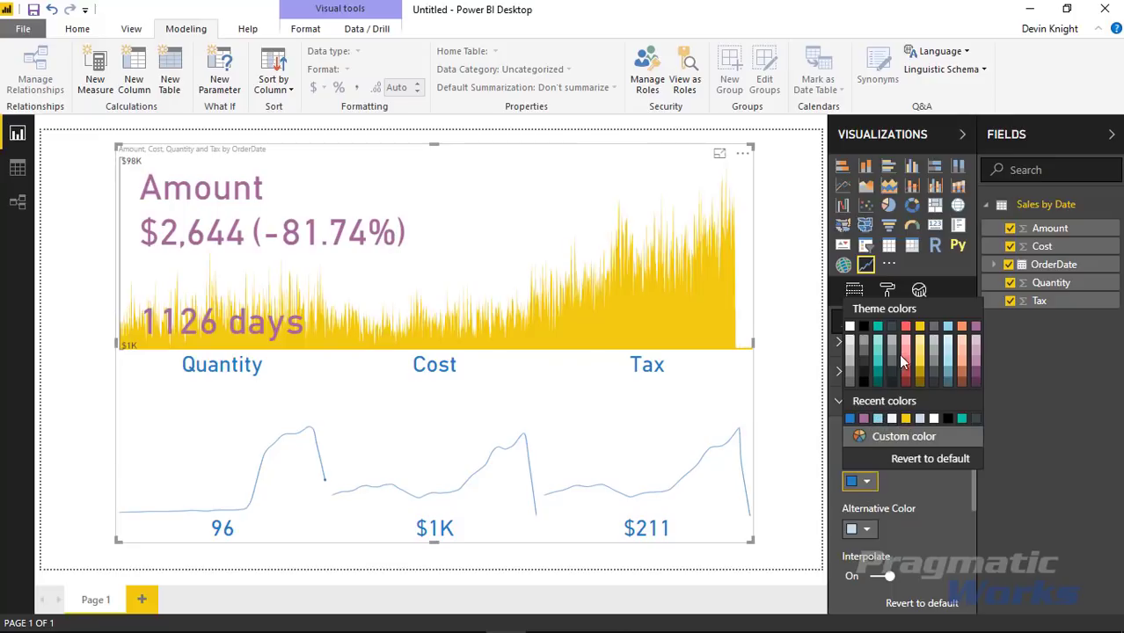
pyautogui.click(900, 356)
# - Set the Quantity sparkline's line color to dark teal in the Sparkline Chart settings
pyautogui.click(881, 436)
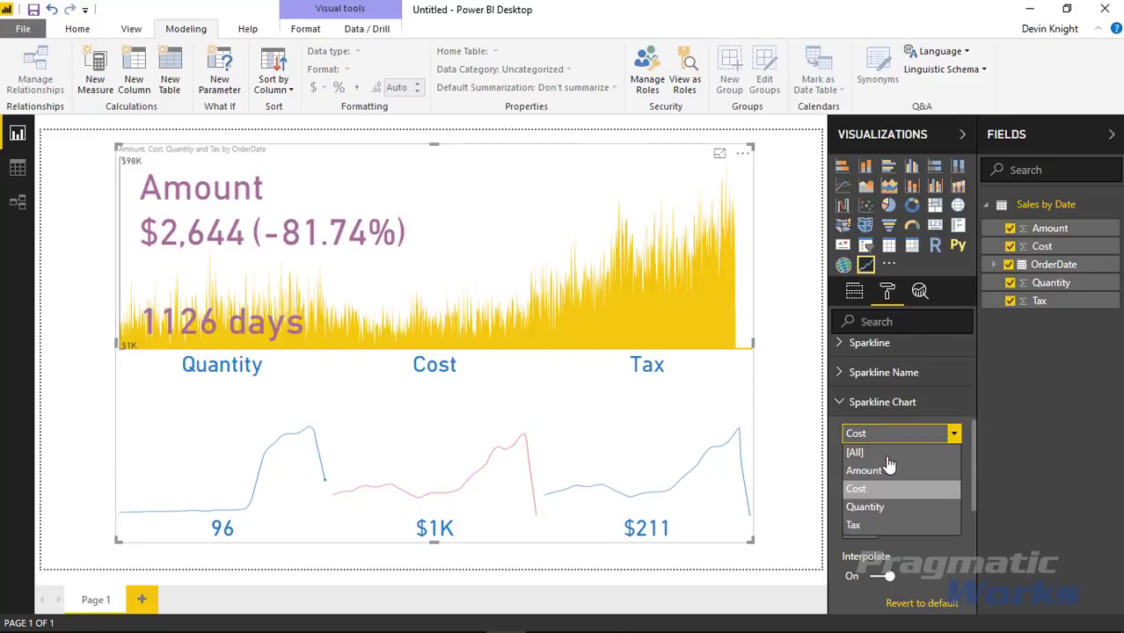
pyautogui.click(884, 506)
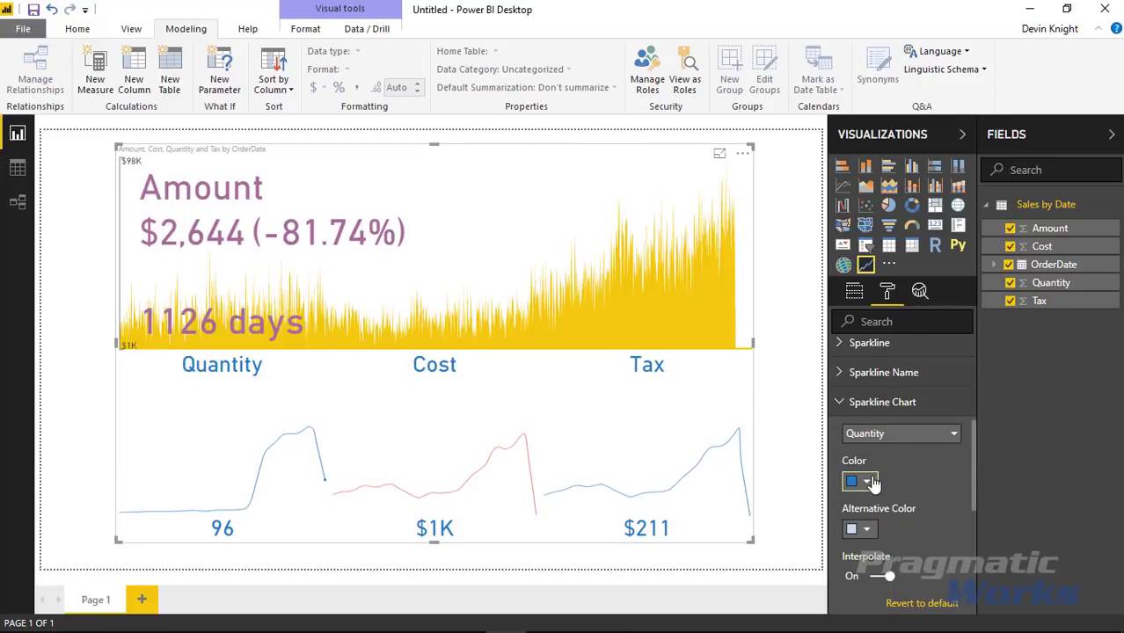
pyautogui.click(867, 484)
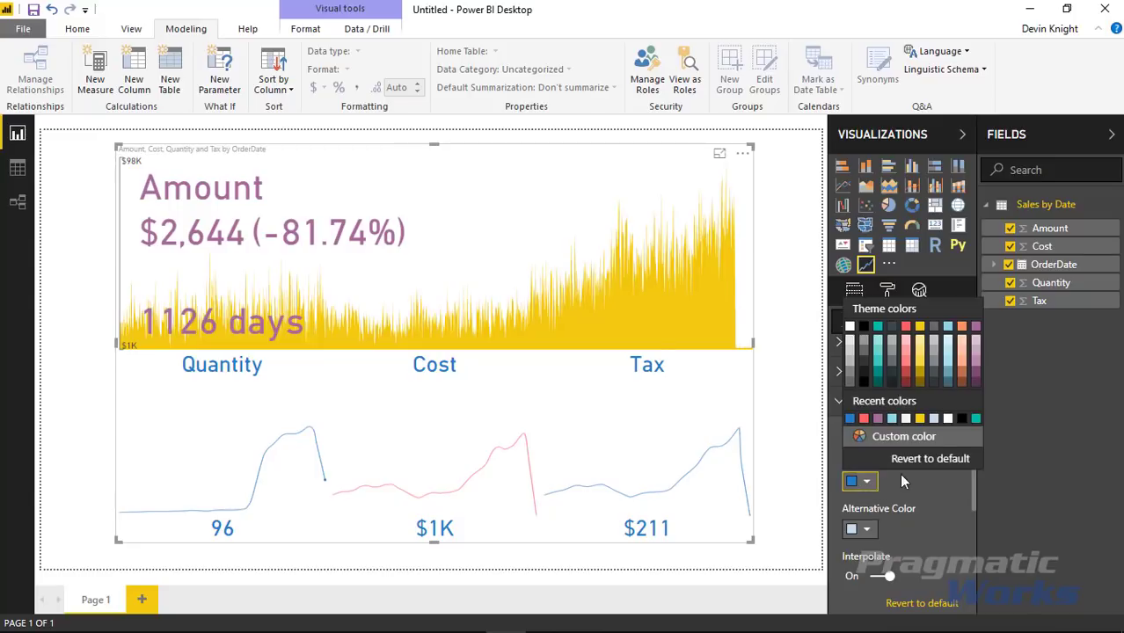
pyautogui.click(948, 373)
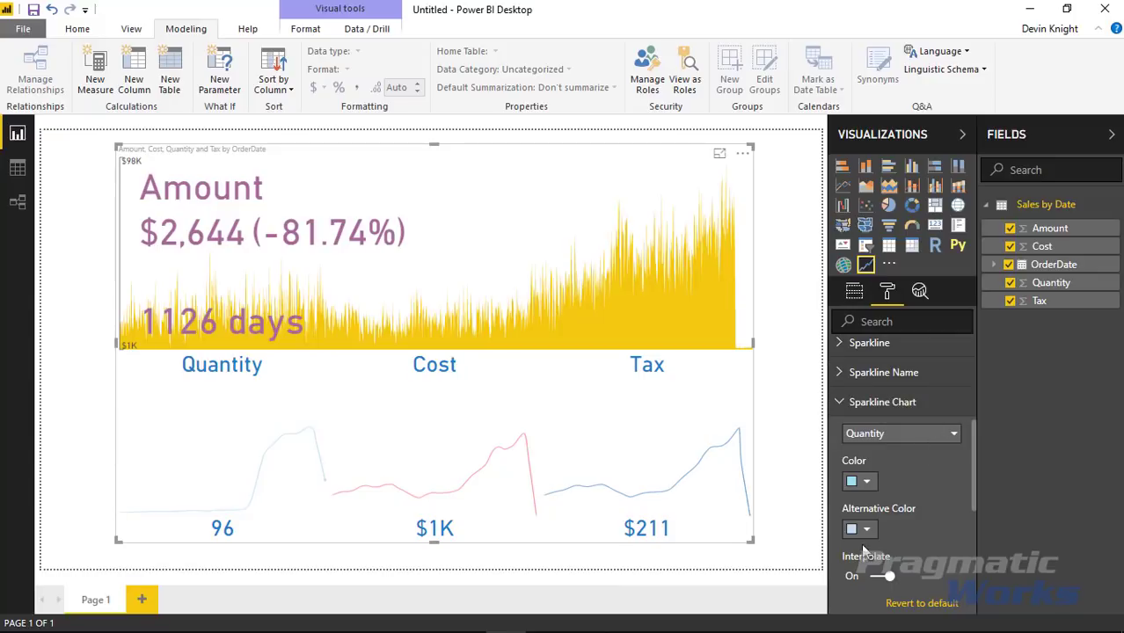
pyautogui.click(865, 482)
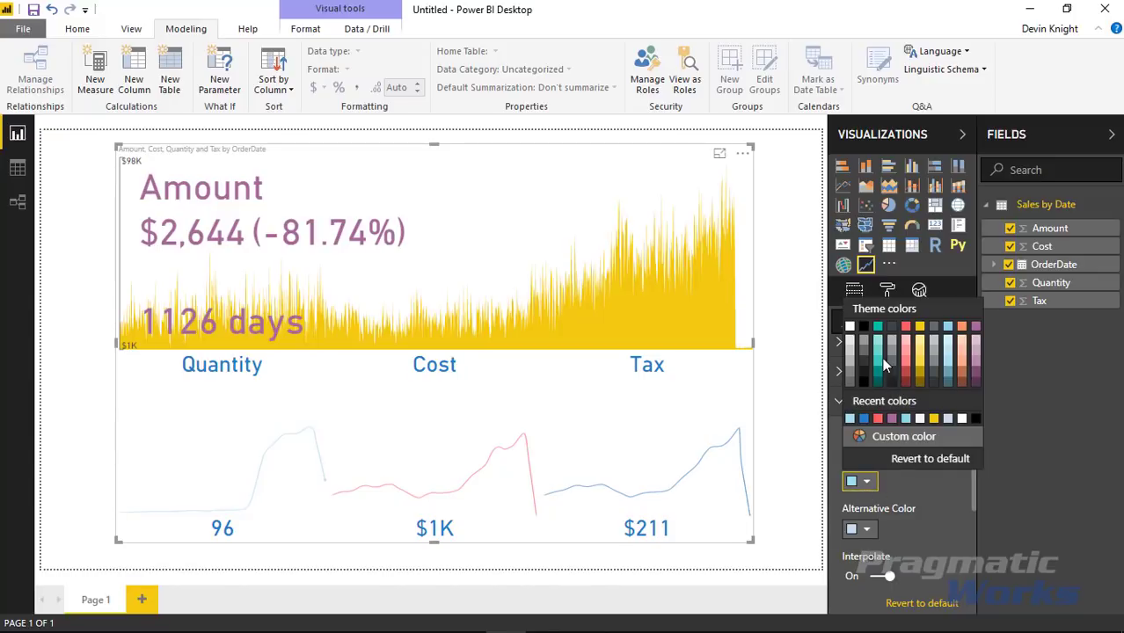
pyautogui.click(879, 379)
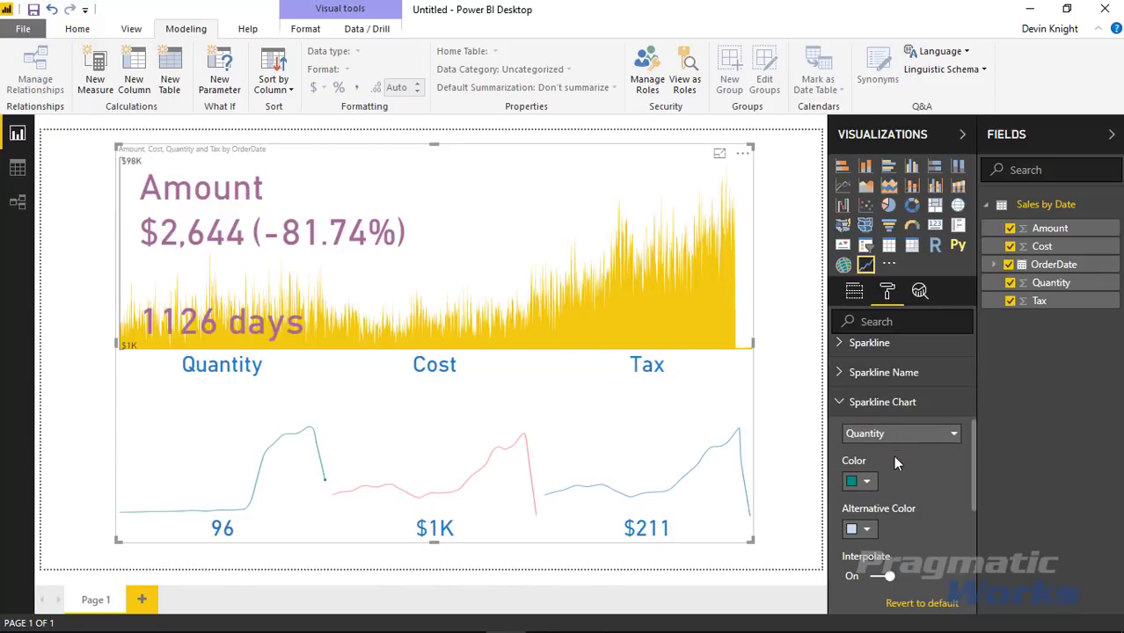
# - Set the Tax sparkline's line color to the recent blue and close the Sparkline Chart settings
pyautogui.click(914, 434)
pyautogui.click(888, 522)
pyautogui.click(871, 481)
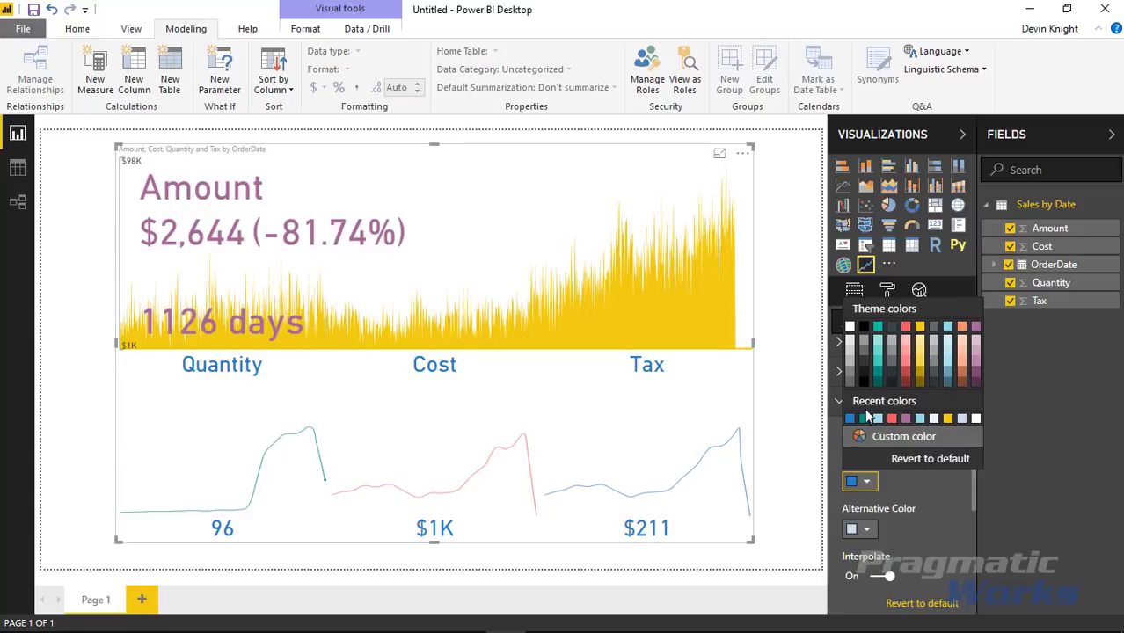
pyautogui.click(851, 421)
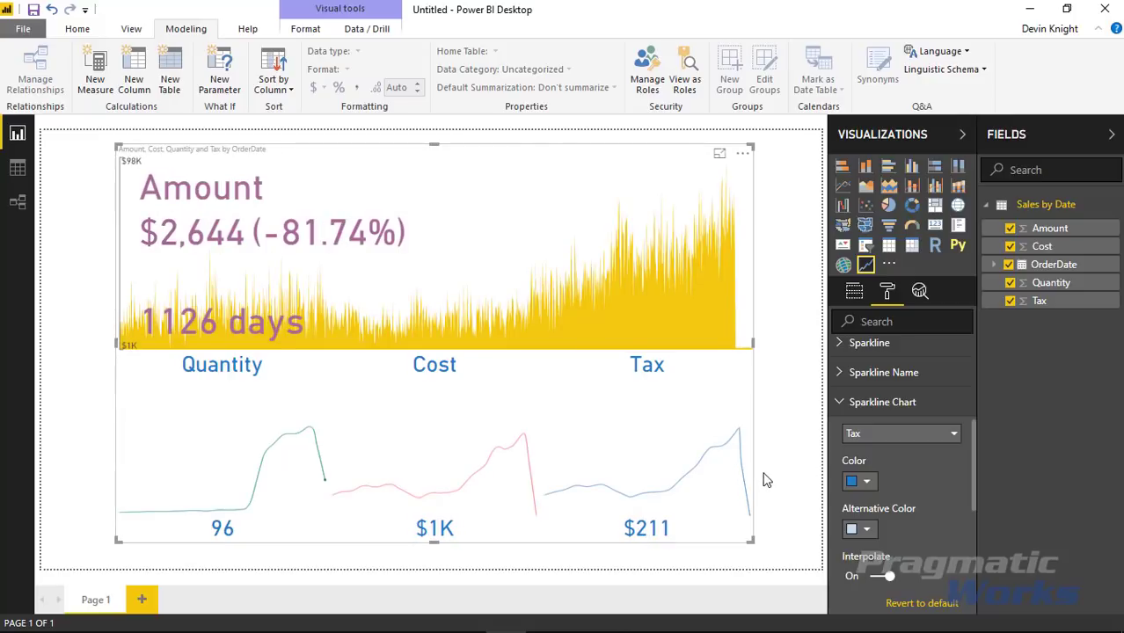
pyautogui.click(838, 401)
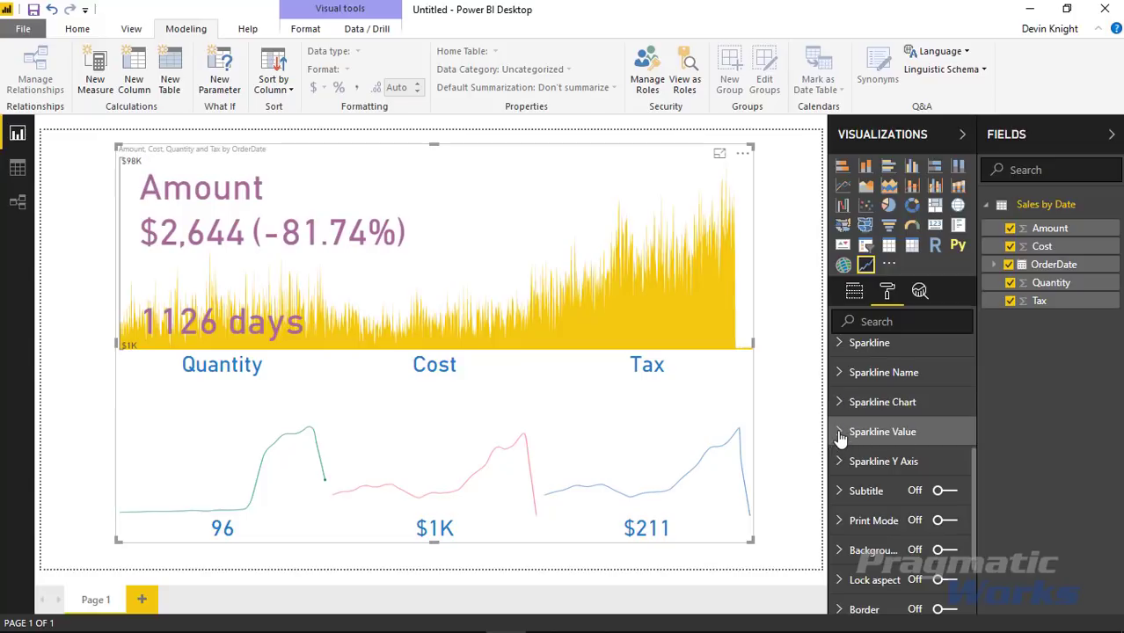
# - Review the Sparkline Value settings for format, display units, precision and font, and the measures they can apply to
pyautogui.click(839, 435)
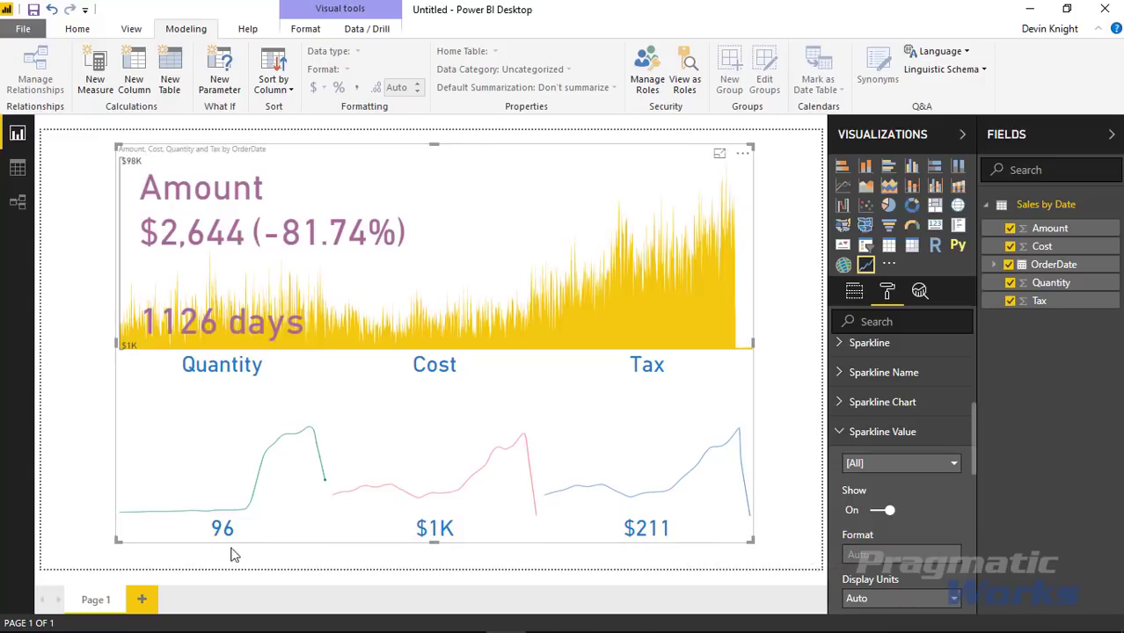
pyautogui.scroll(-2, 916, 513)
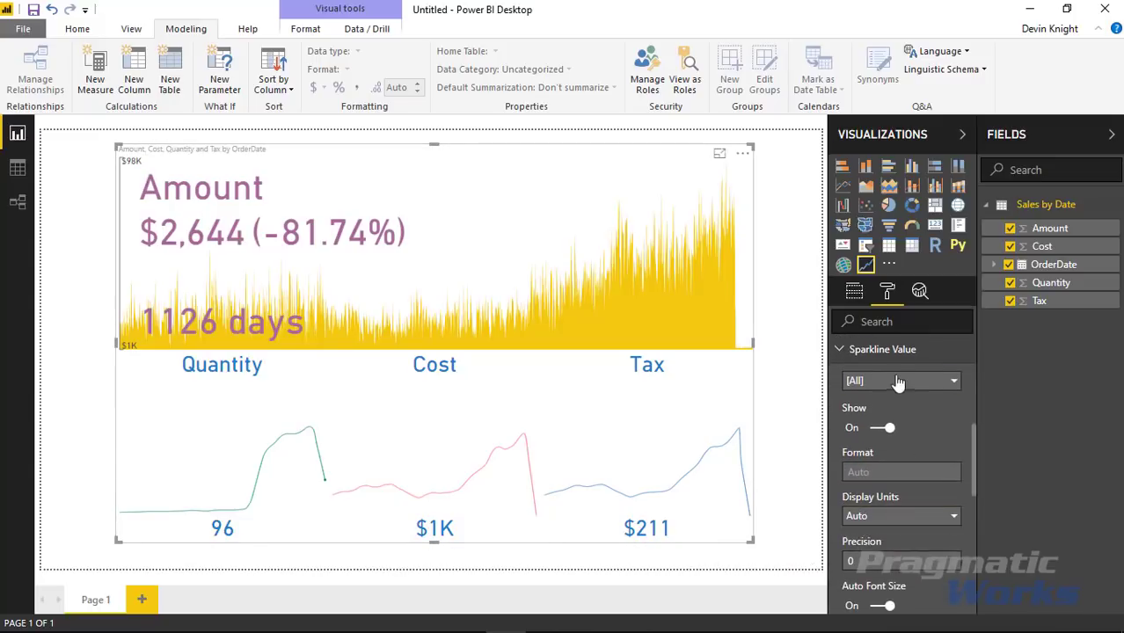
pyautogui.scroll(-3, 917, 476)
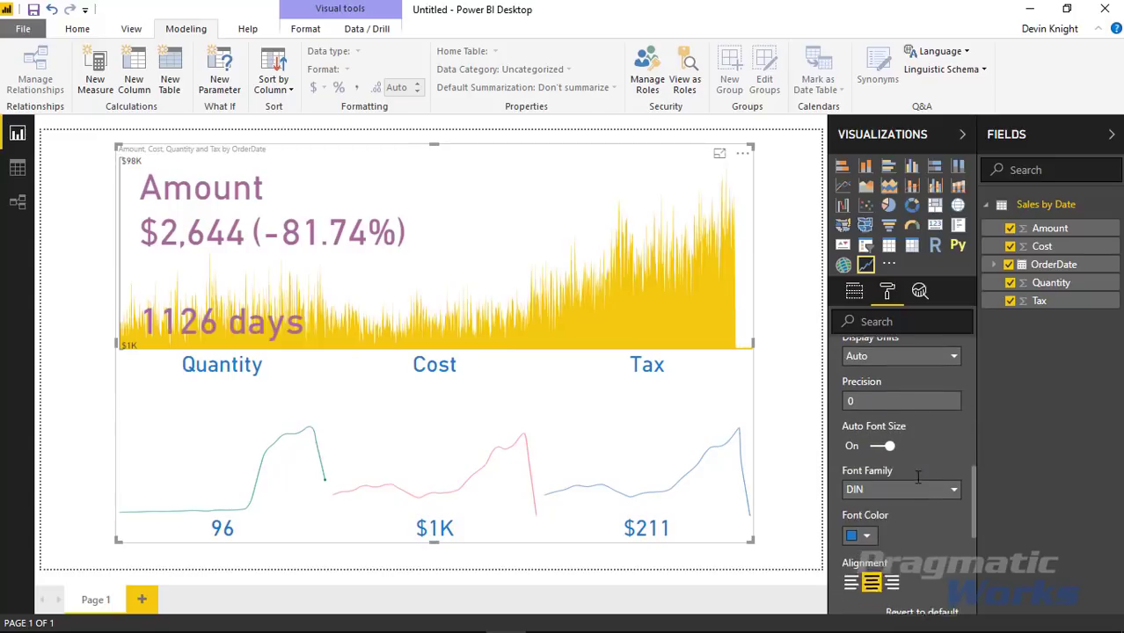
pyautogui.scroll(3, 920, 482)
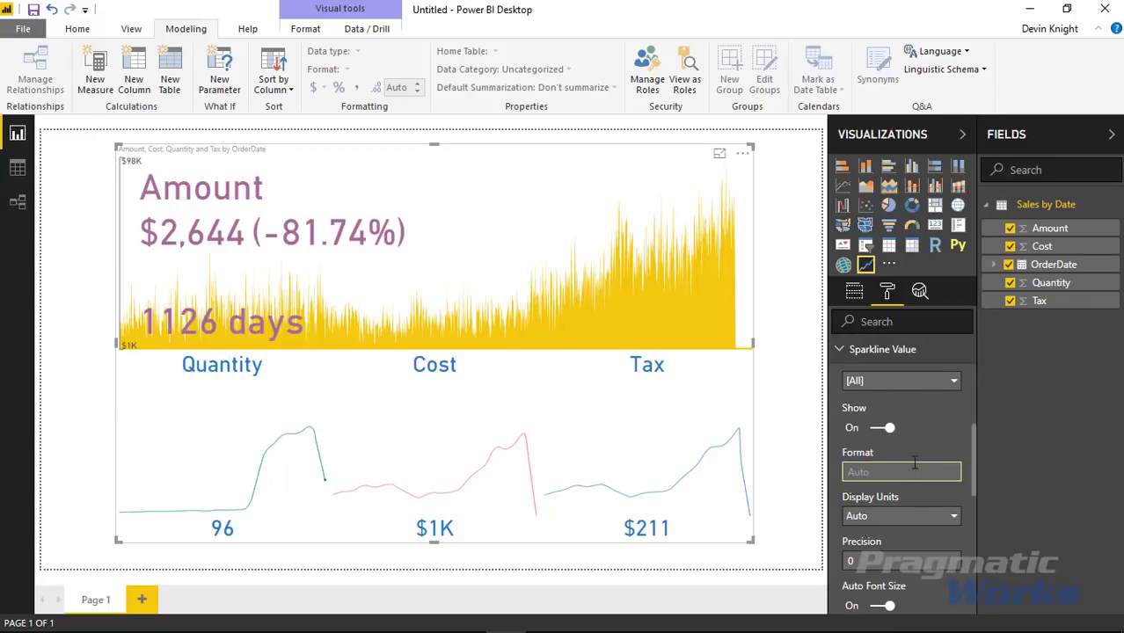
pyautogui.click(881, 383)
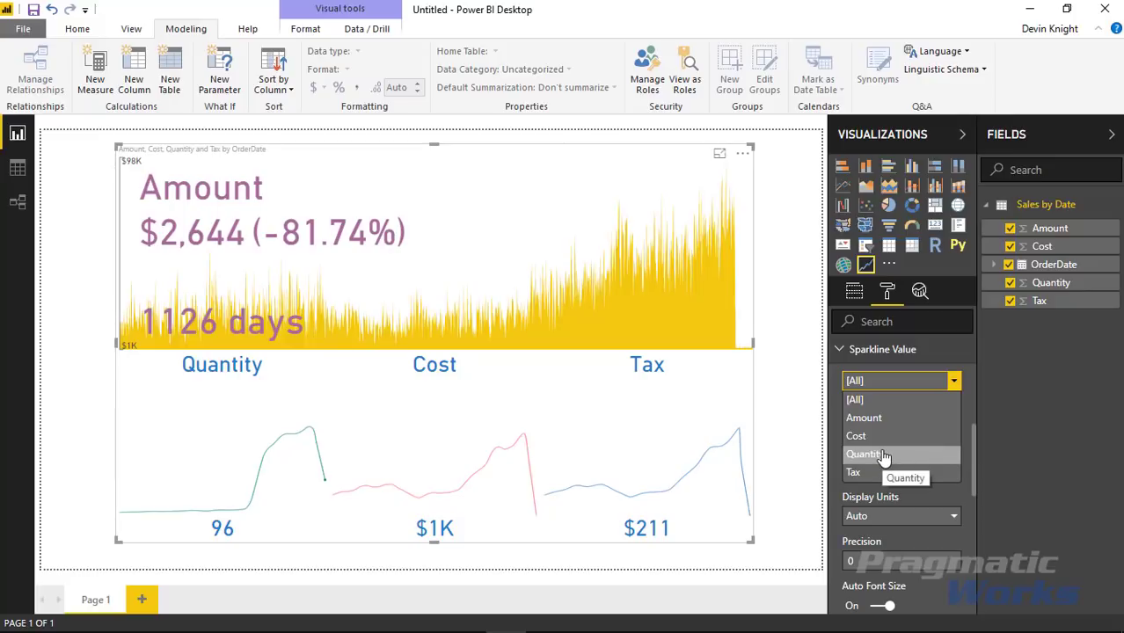
pyautogui.click(840, 352)
pyautogui.click(840, 353)
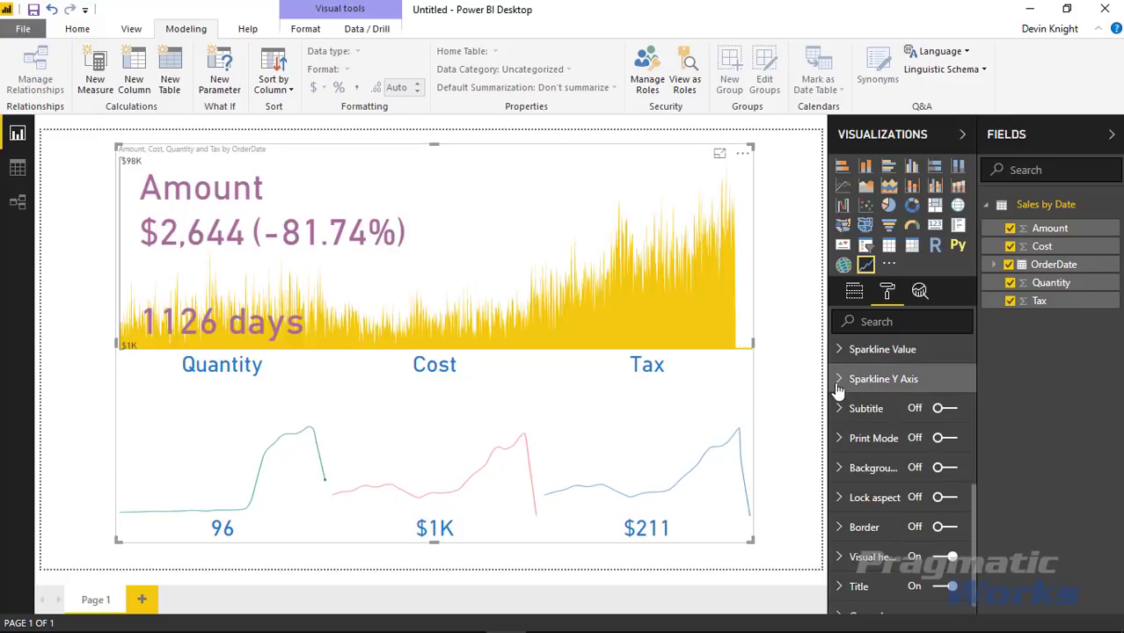
# - Show the Y axis on all sparklines through the Sparkline Y Axis settings and hide it again
pyautogui.click(840, 379)
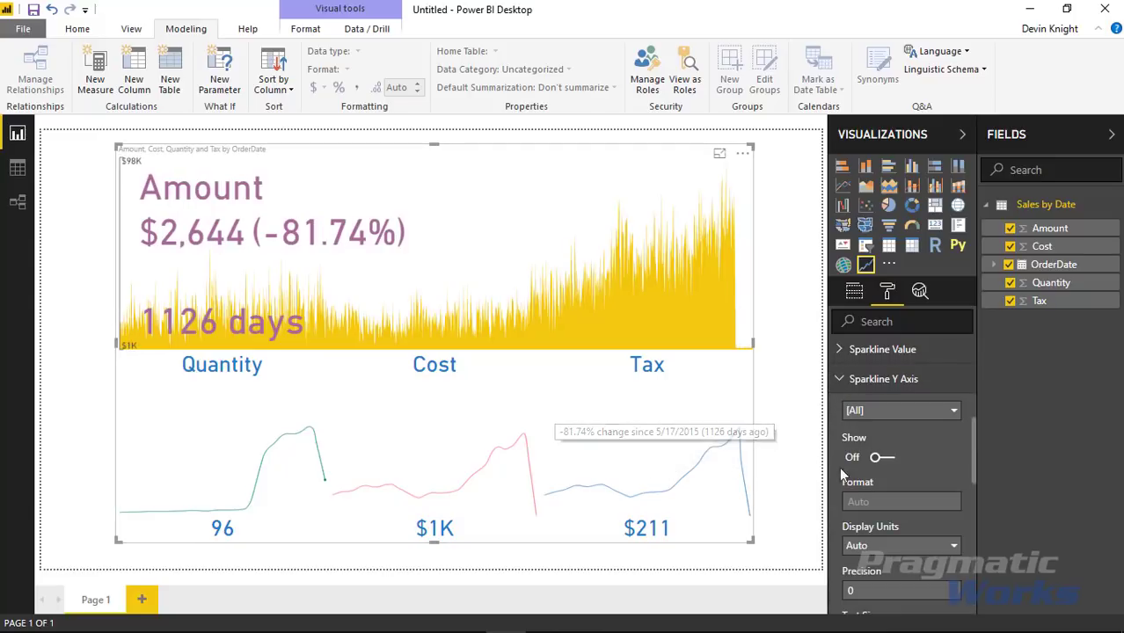
pyautogui.click(879, 459)
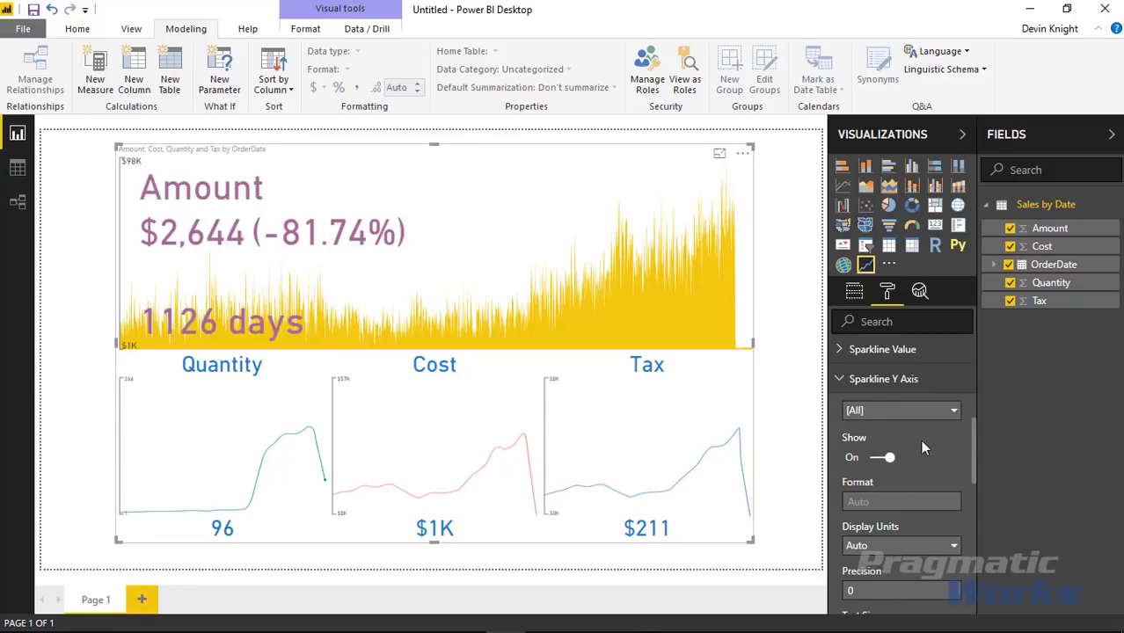
pyautogui.click(881, 456)
# - Show the Y axis for only the Quantity sparkline and turn it back off
pyautogui.click(888, 410)
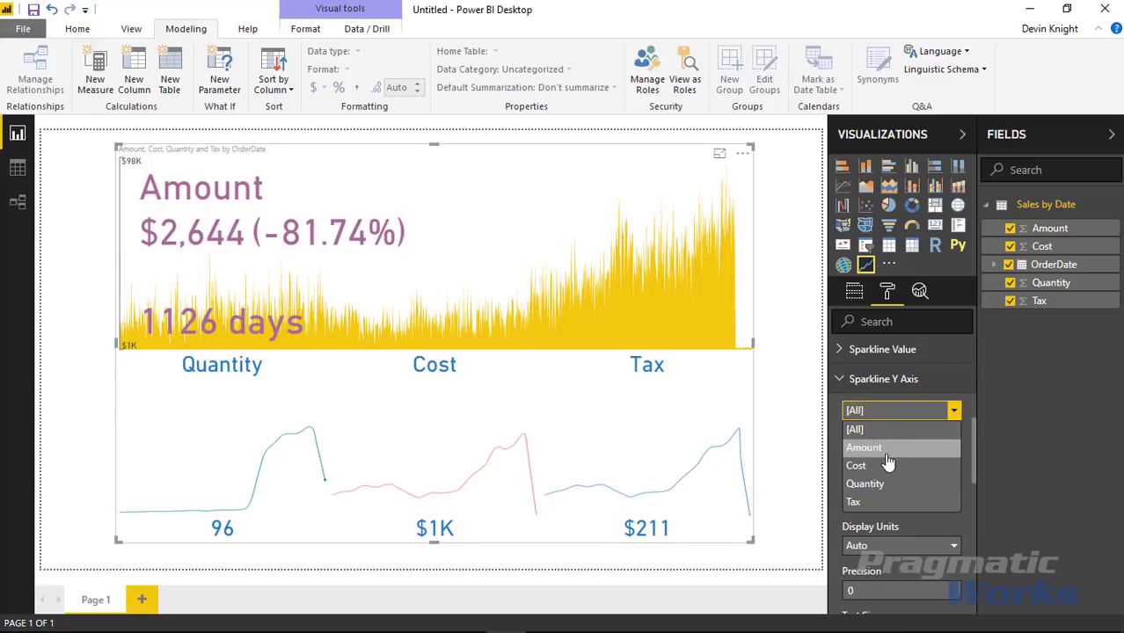
pyautogui.click(873, 485)
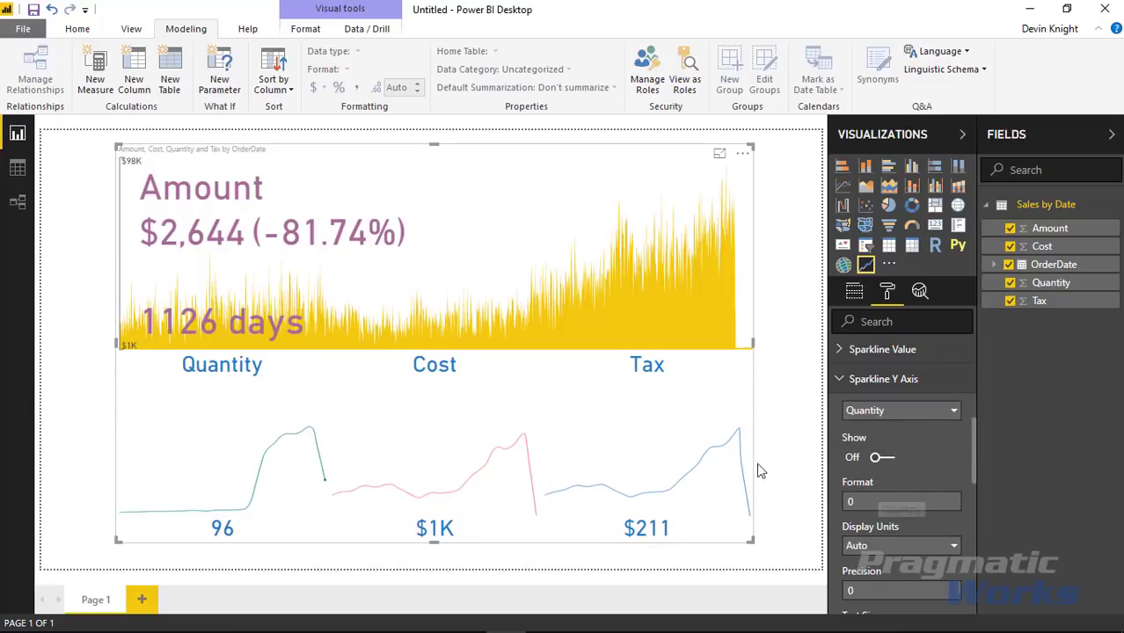
pyautogui.click(880, 456)
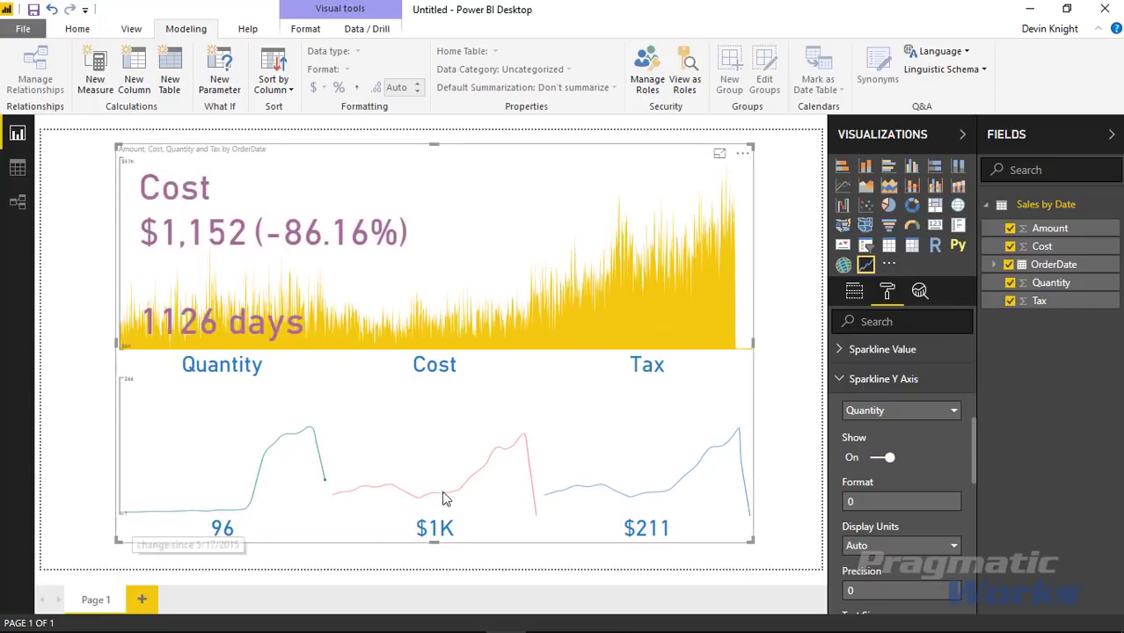
pyautogui.click(867, 500)
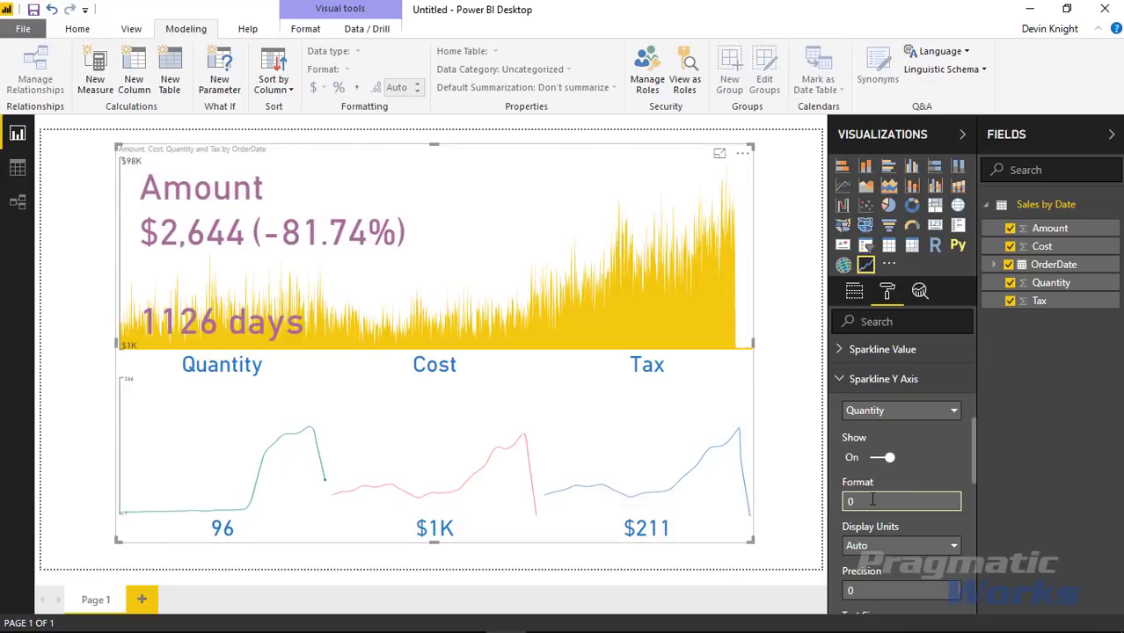
pyautogui.click(886, 457)
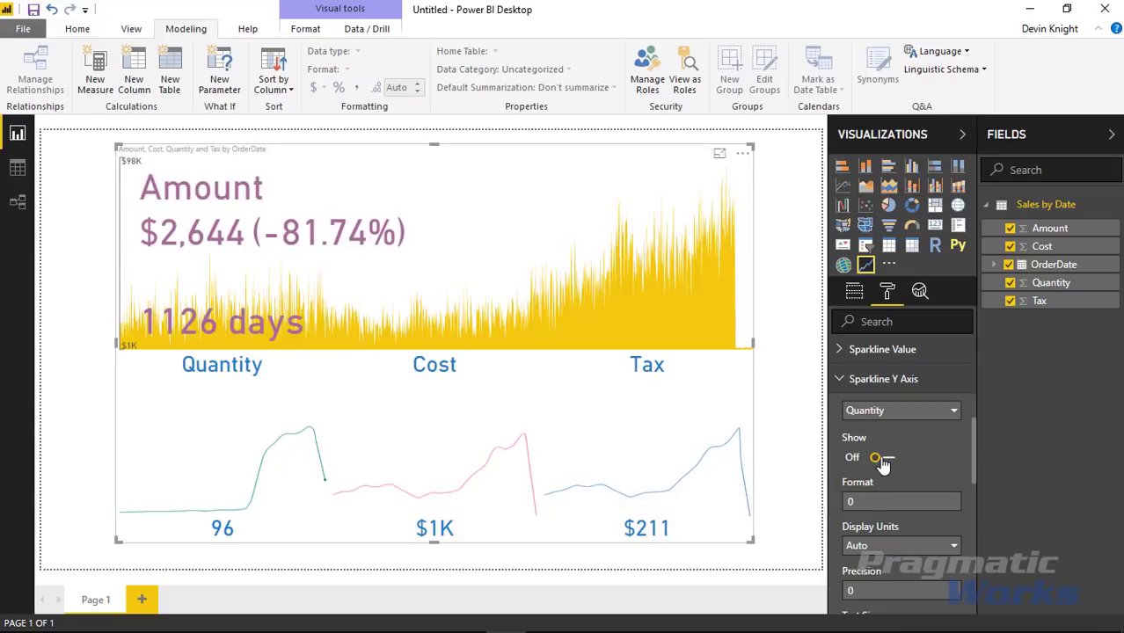
# - Collapse the Sparkline Y Axis settings and turn on the Subtitle with the text "These charts help us understand our business better."
pyautogui.click(842, 379)
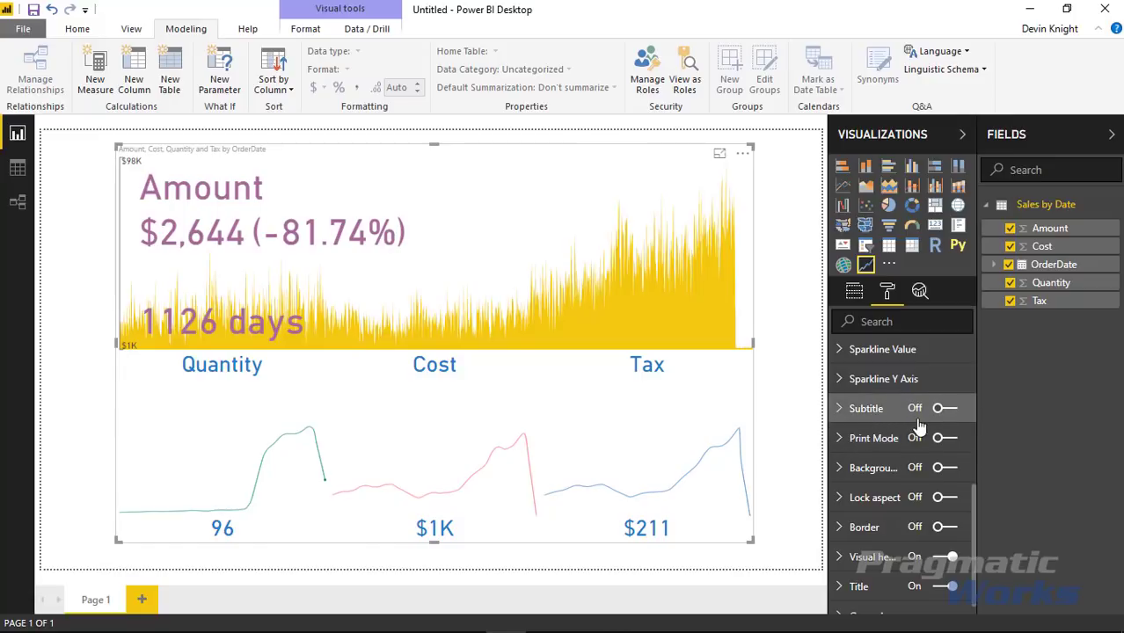
pyautogui.click(945, 410)
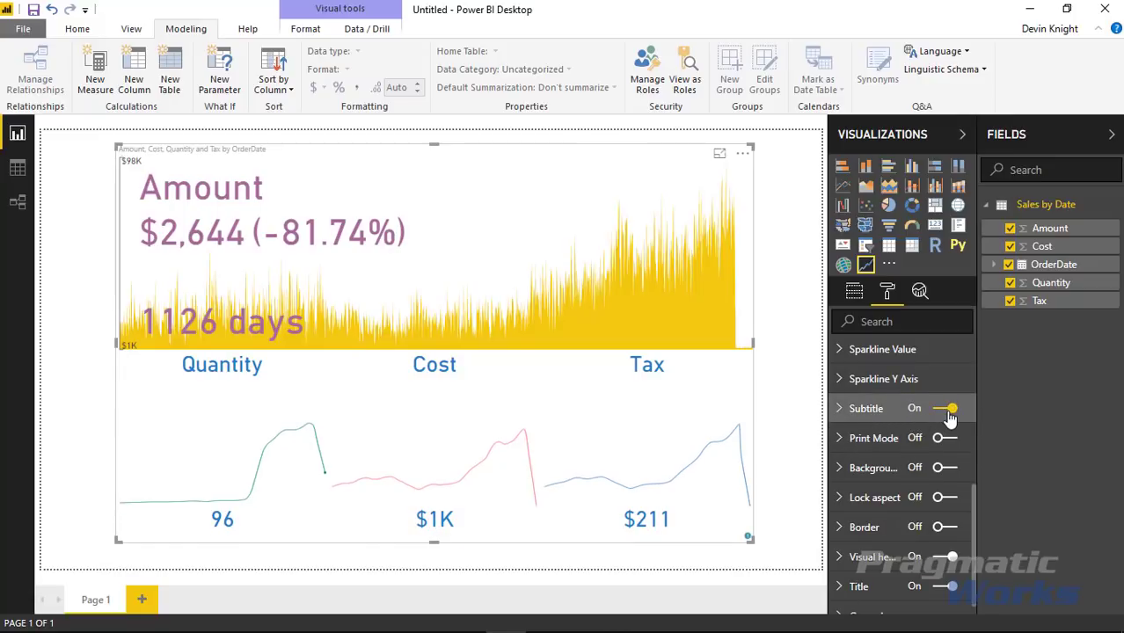
pyautogui.click(842, 410)
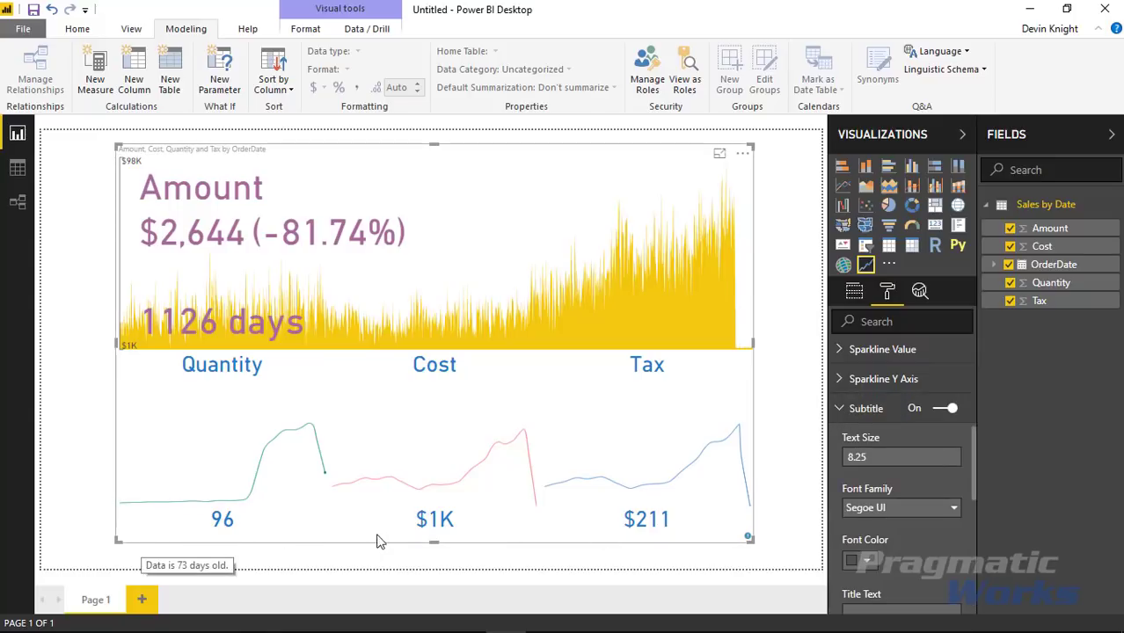
pyautogui.scroll(-1, 911, 525)
pyautogui.click(901, 531)
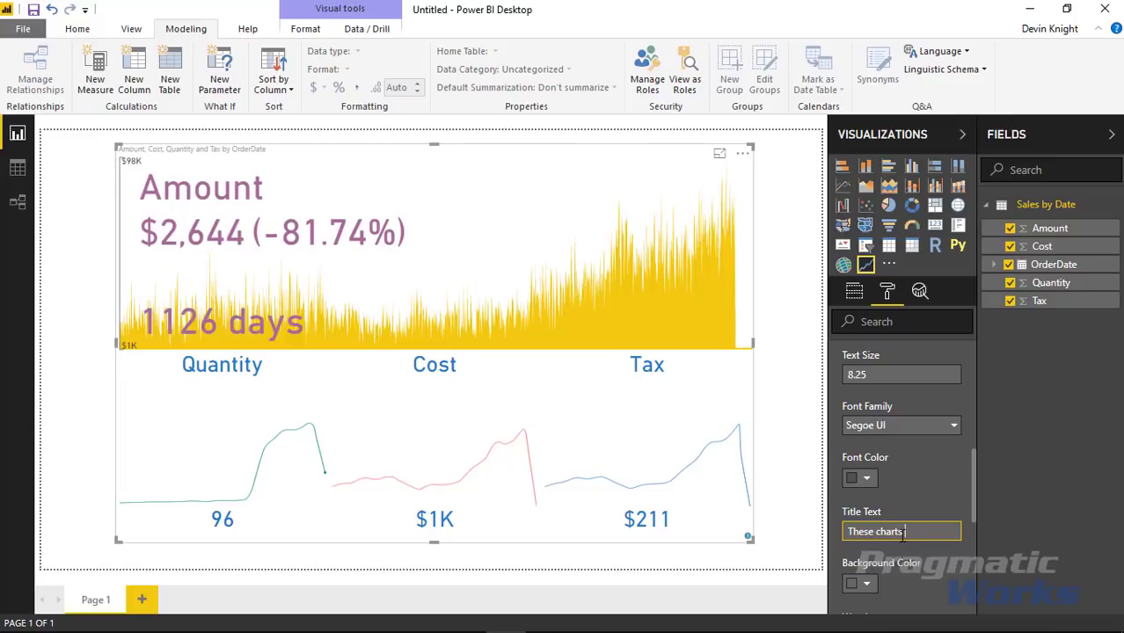
pyautogui.write('These charts help us understan')
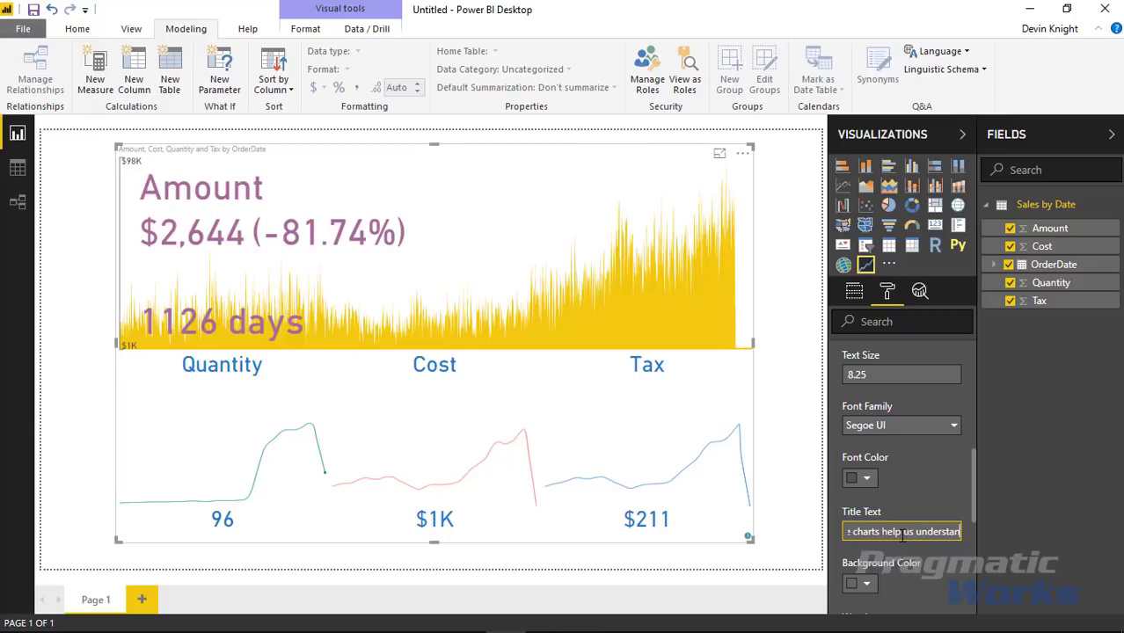
pyautogui.write('d our business better')
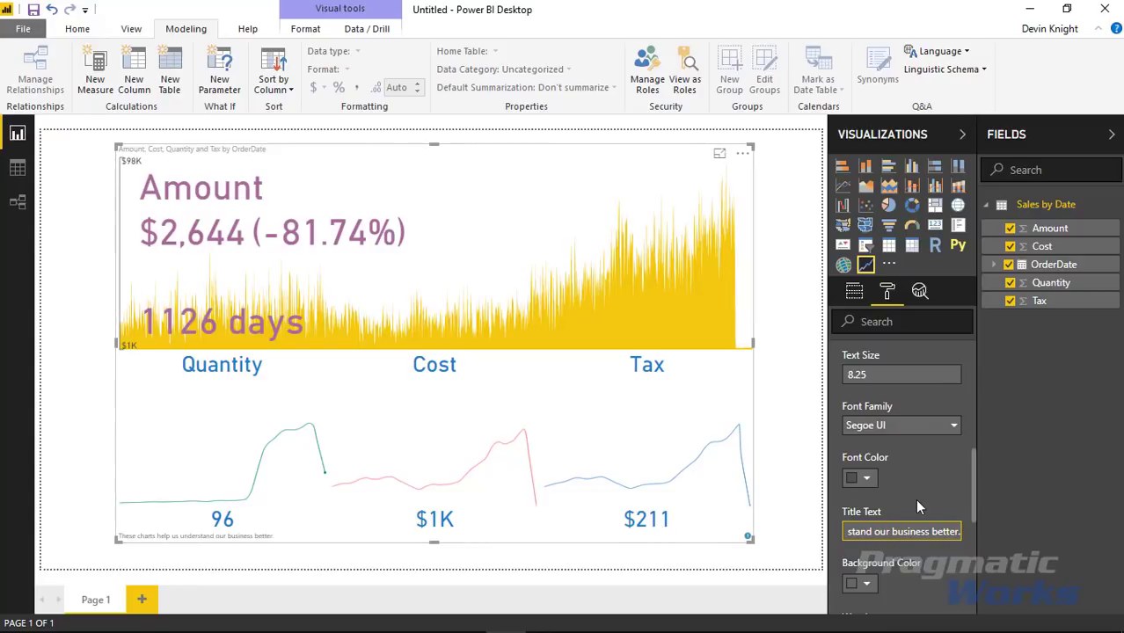
# - Set the subtitle's text size to 15
pyautogui.doubleClick(894, 375)
pyautogui.write('15')
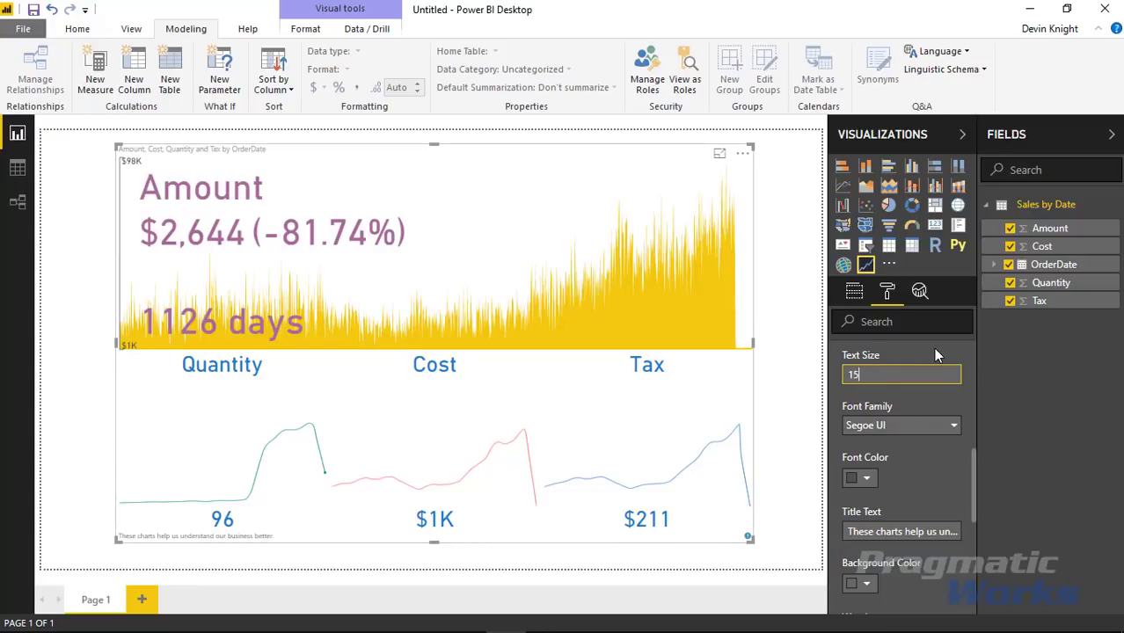
pyautogui.click(514, 494)
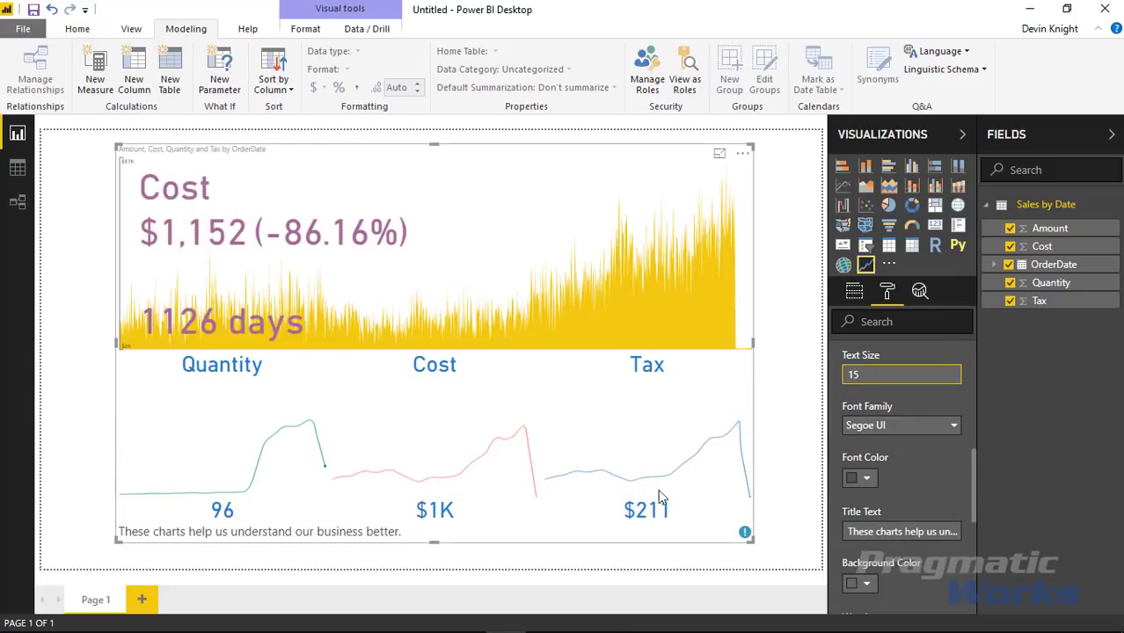
# - Look over the remaining Subtitle settings, turn the Subtitle off and collapse its section
pyautogui.scroll(2, 939, 459)
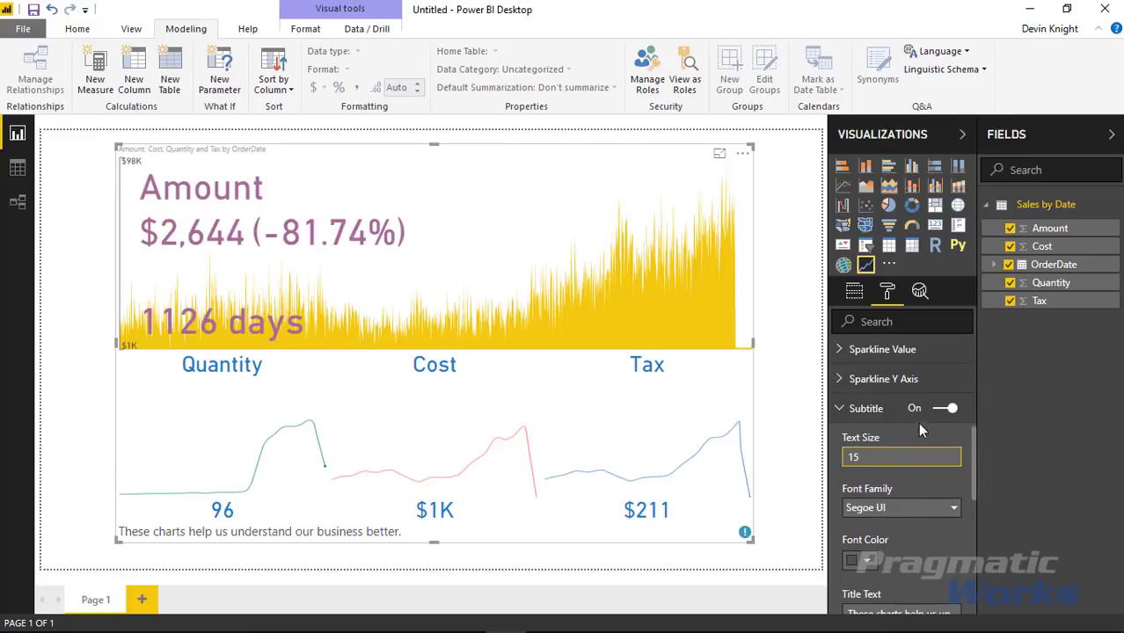
pyautogui.scroll(-4, 902, 521)
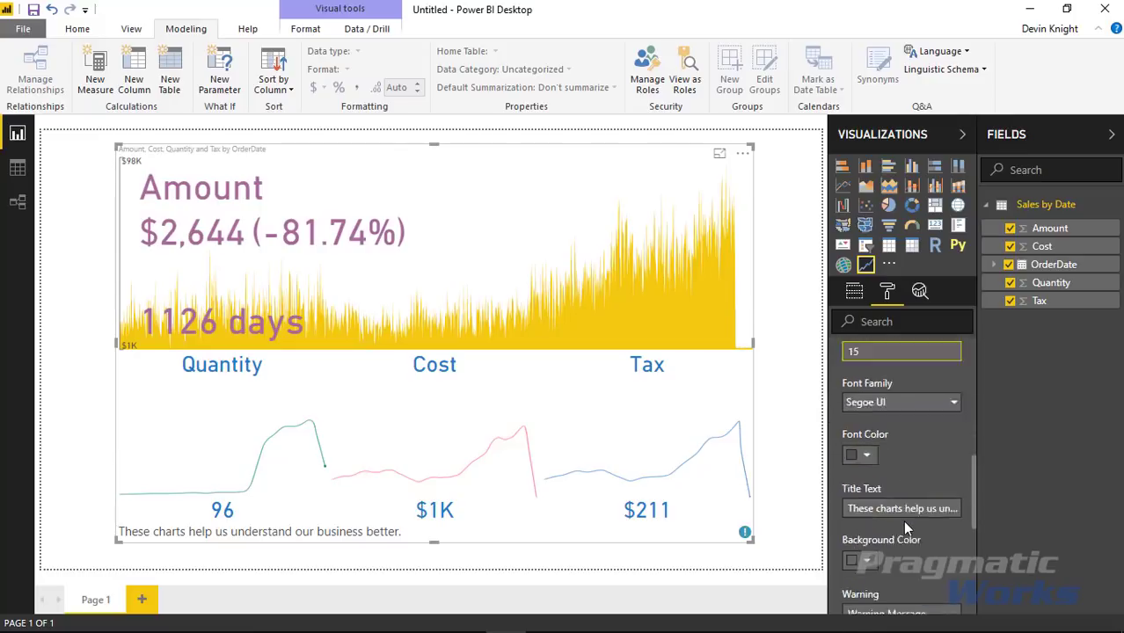
pyautogui.scroll(4, 885, 475)
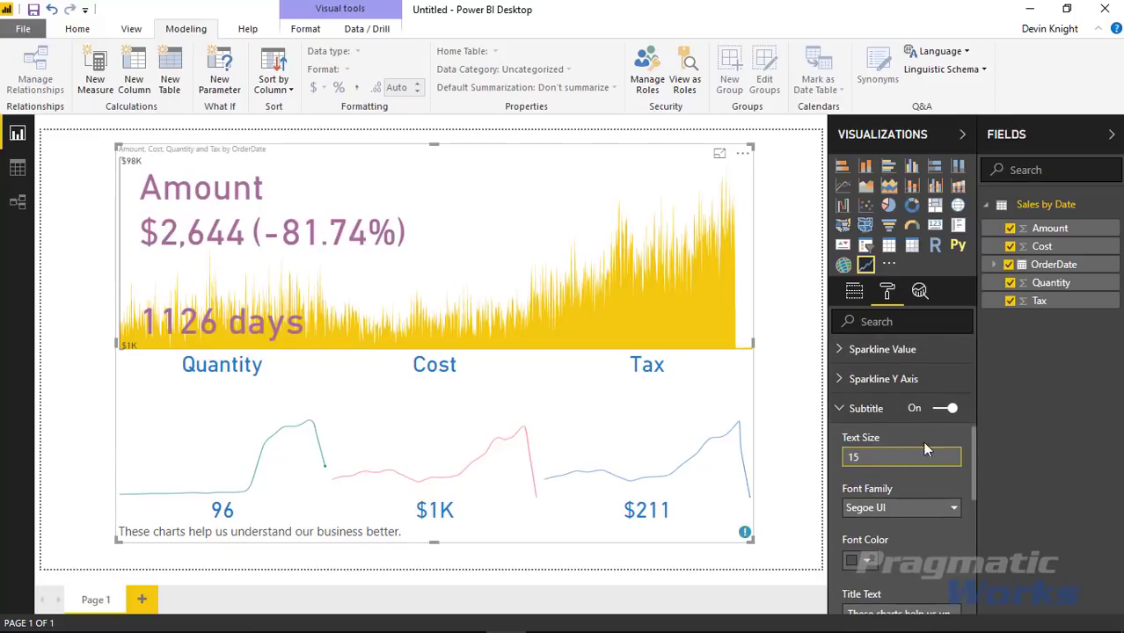
pyautogui.click(947, 408)
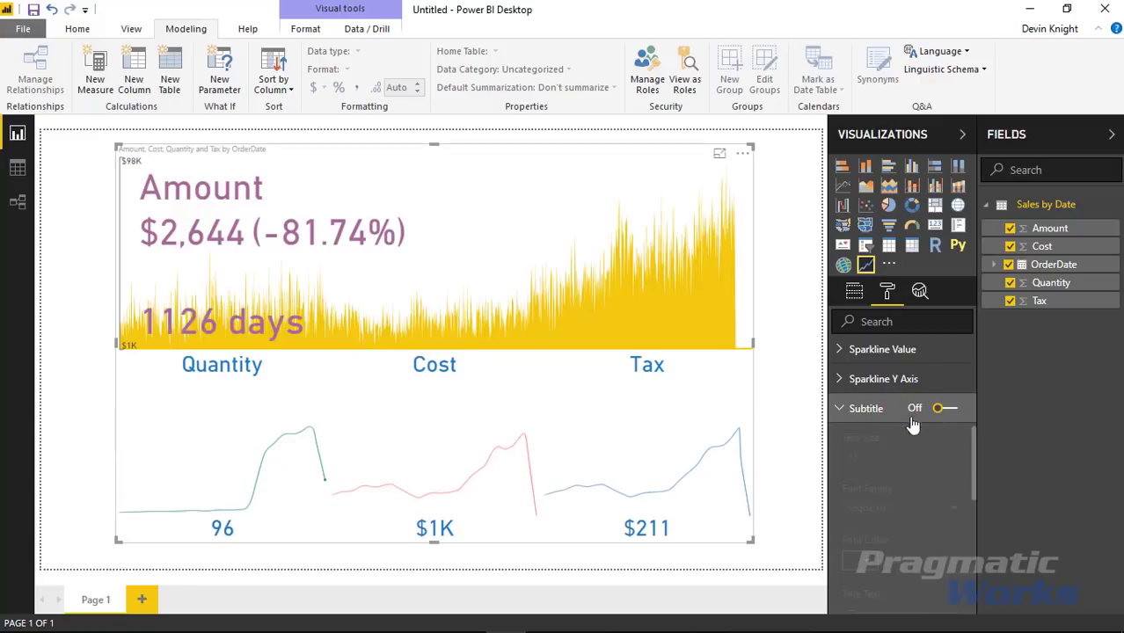
pyautogui.click(841, 414)
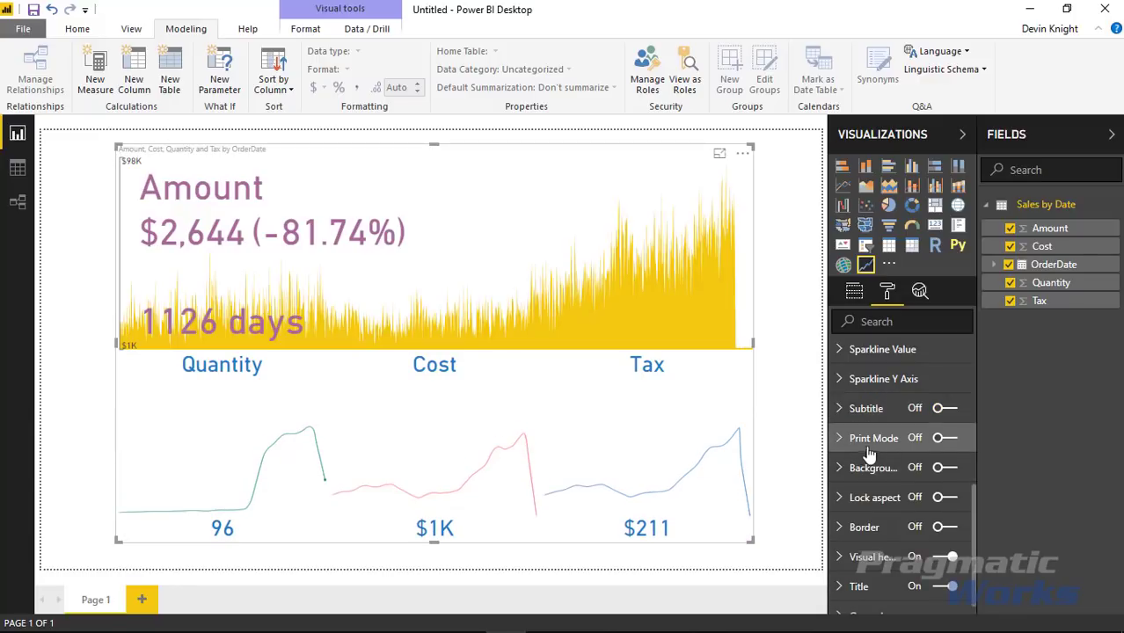
# - Turn on Print Mode for the Multi KPI visual, export the report to PDF and look over the exported page
pyautogui.click(944, 438)
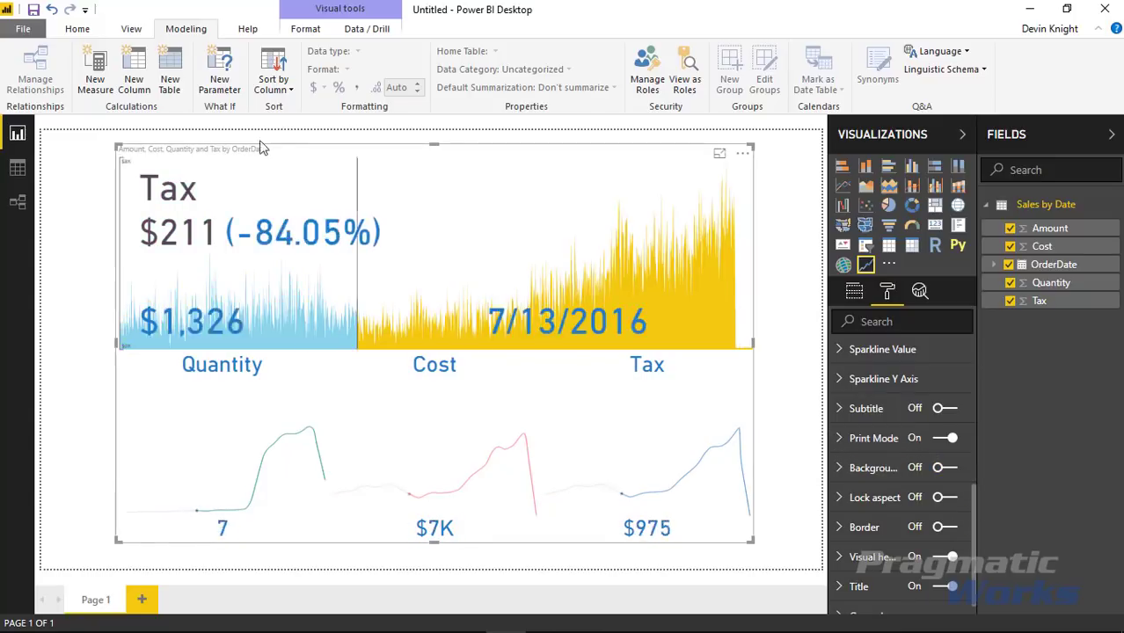
pyautogui.click(23, 28)
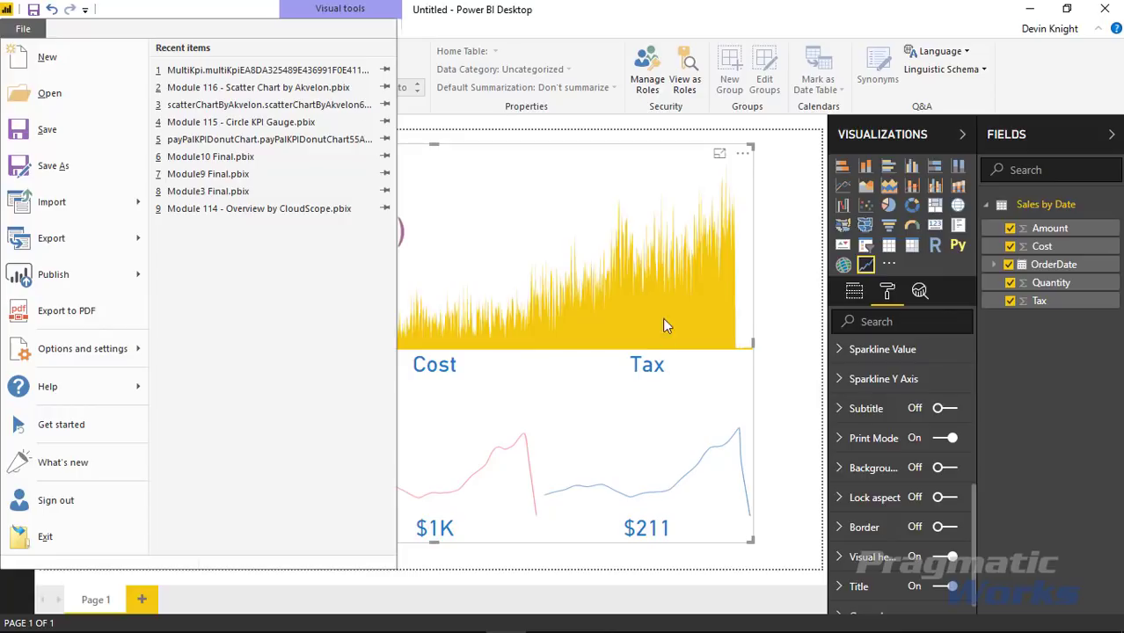
pyautogui.click(771, 332)
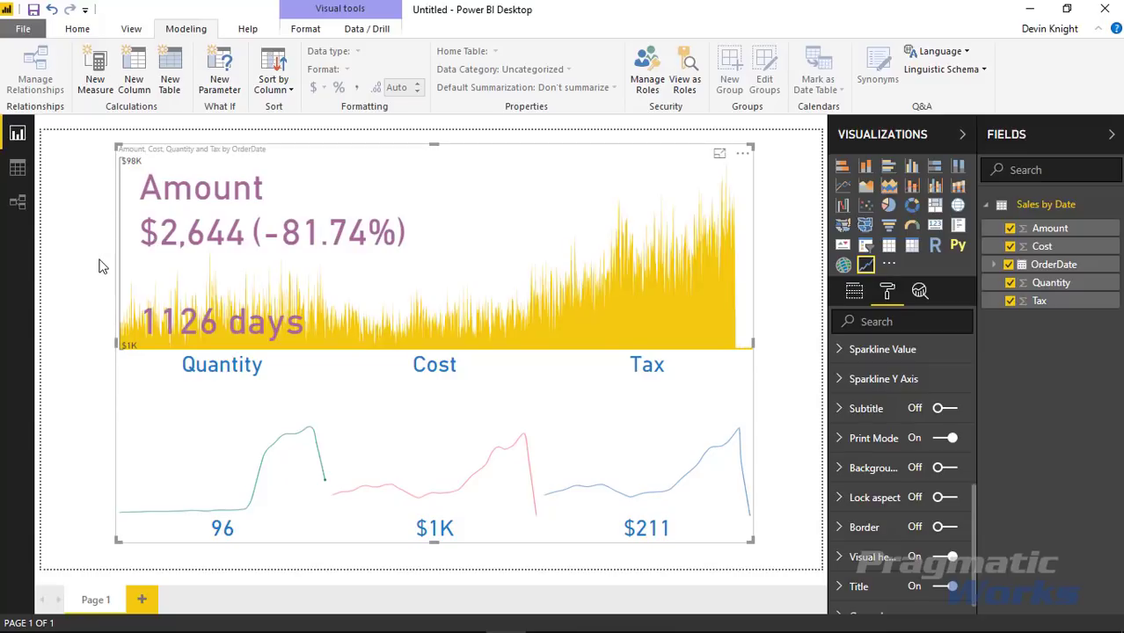
pyautogui.click(23, 29)
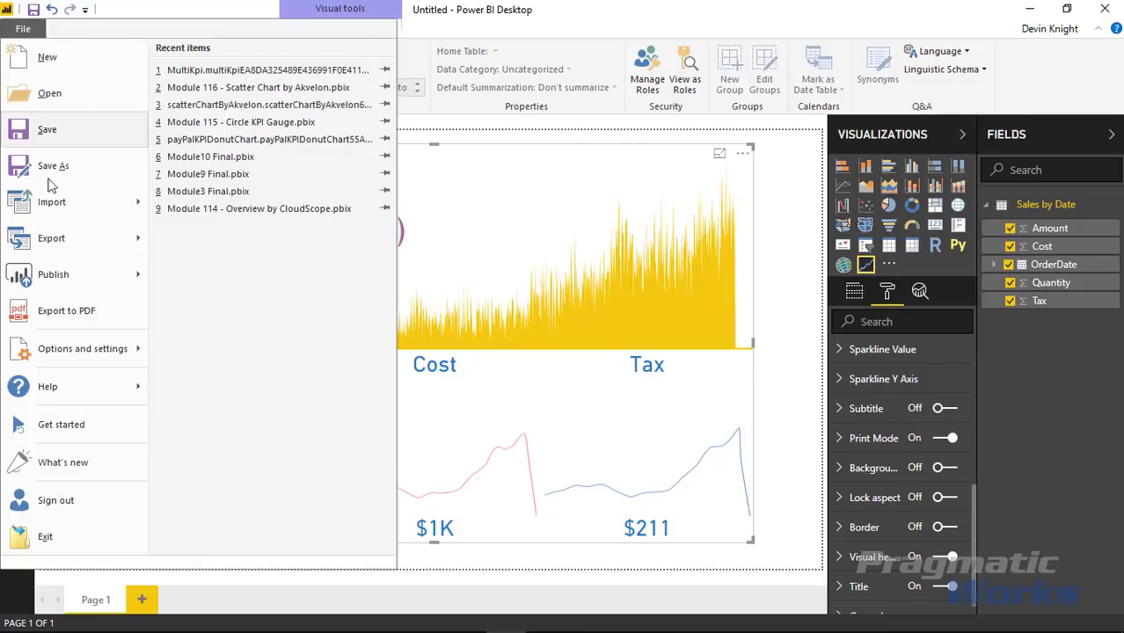
pyautogui.click(62, 314)
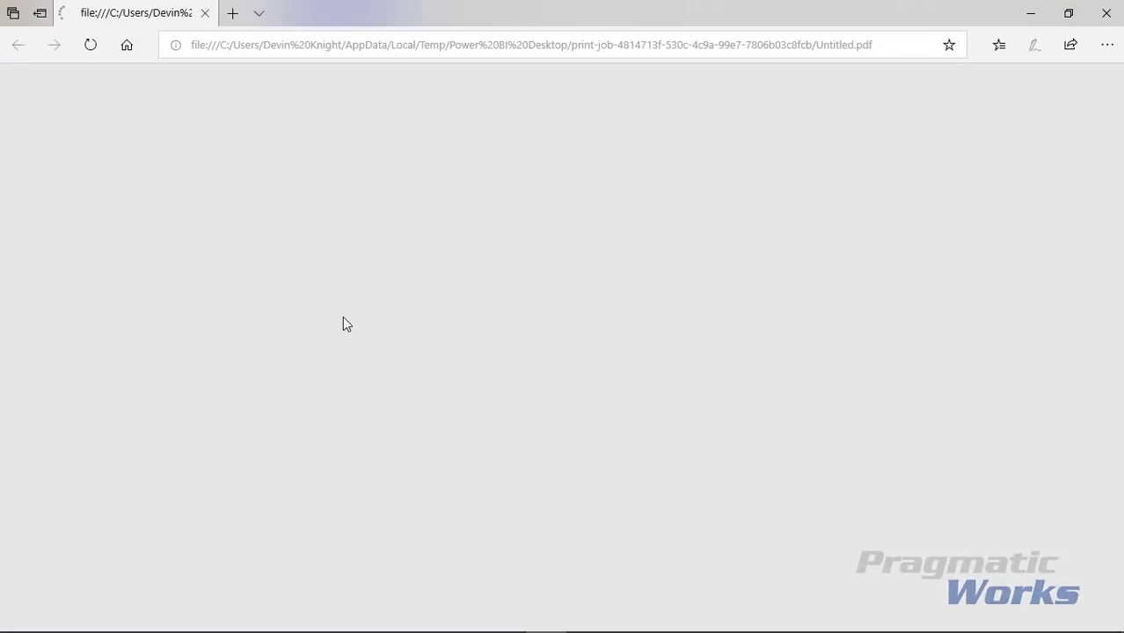
pyautogui.scroll(-3, 314, 279)
pyautogui.scroll(3, 271, 284)
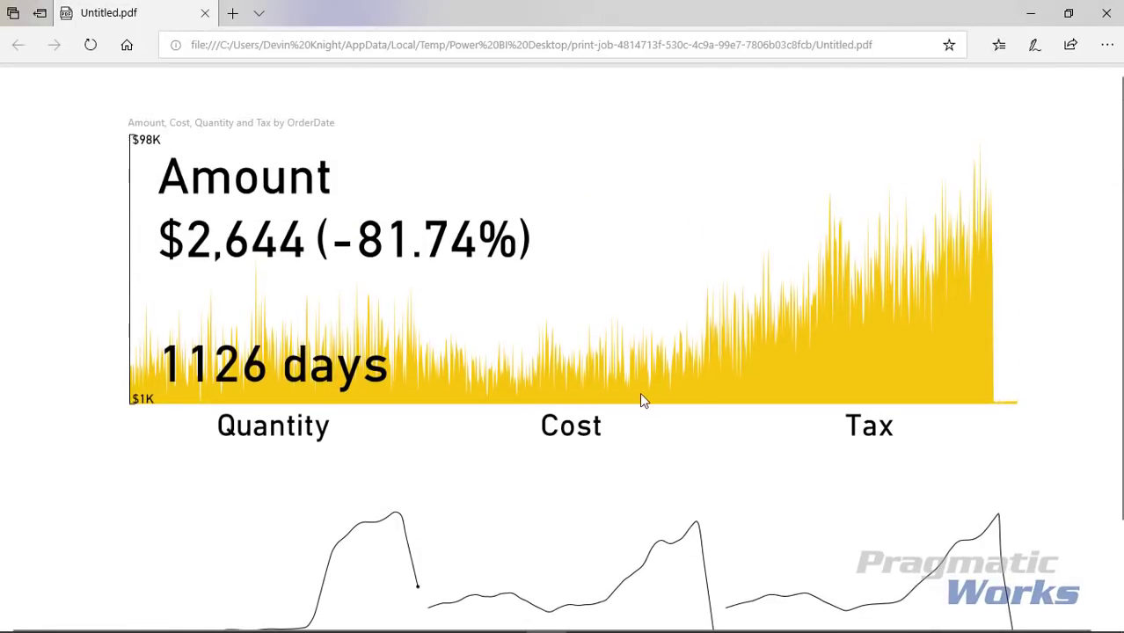
pyautogui.scroll(-2, 579, 407)
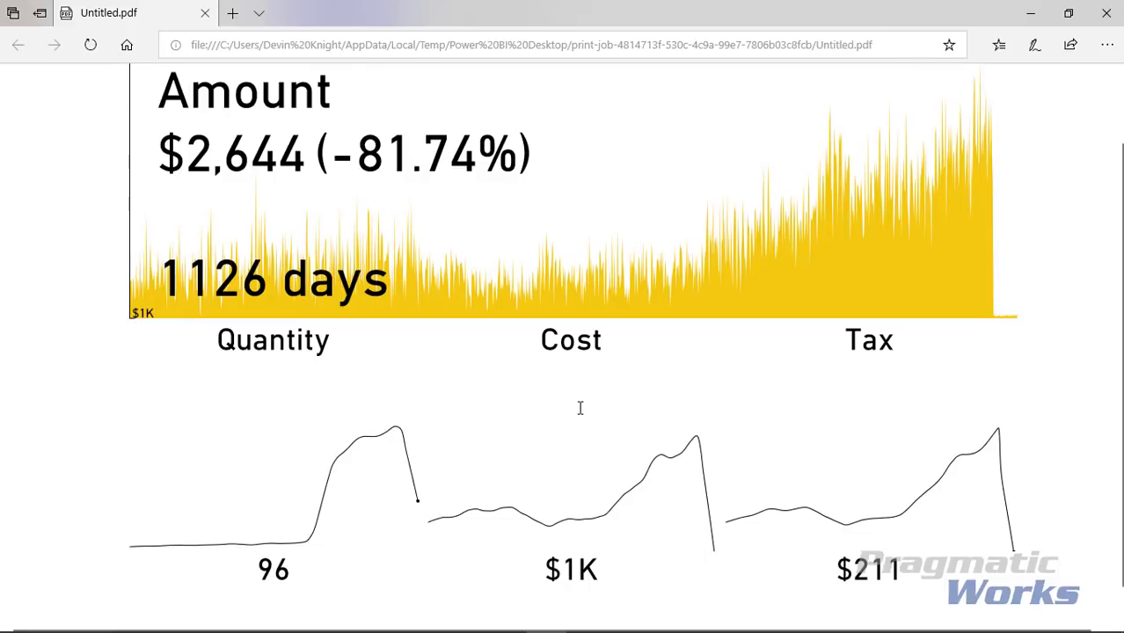
# - Return to Power BI Desktop, turn Print Mode off, and export the report to PDF again for viewing
pyautogui.click(1029, 19)
pyautogui.click(950, 440)
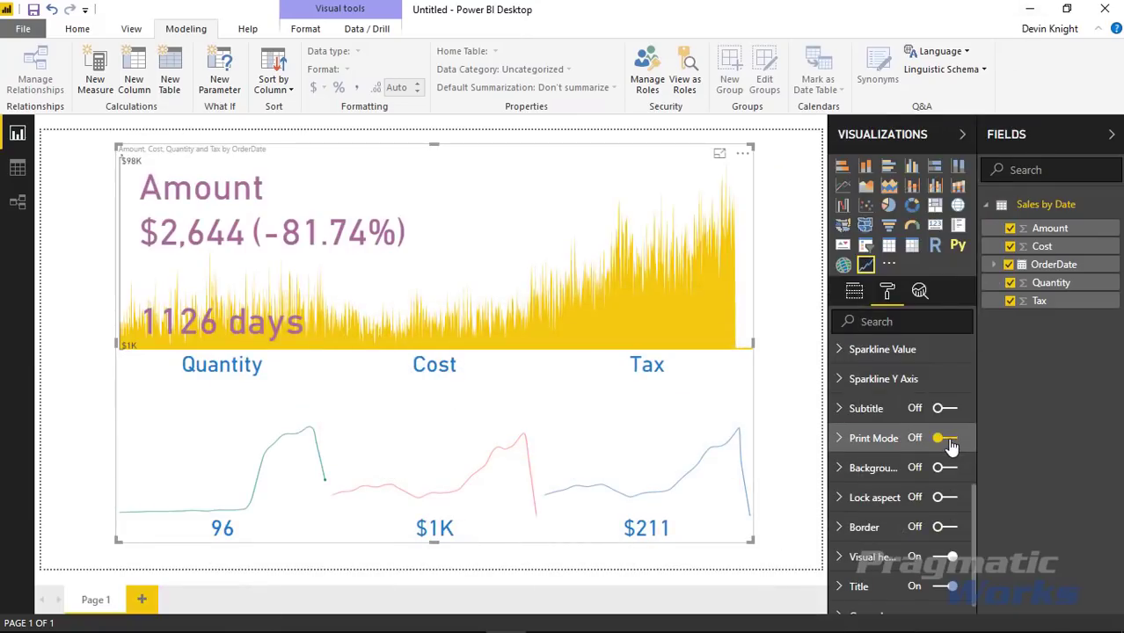
pyautogui.click(38, 28)
pyautogui.click(92, 310)
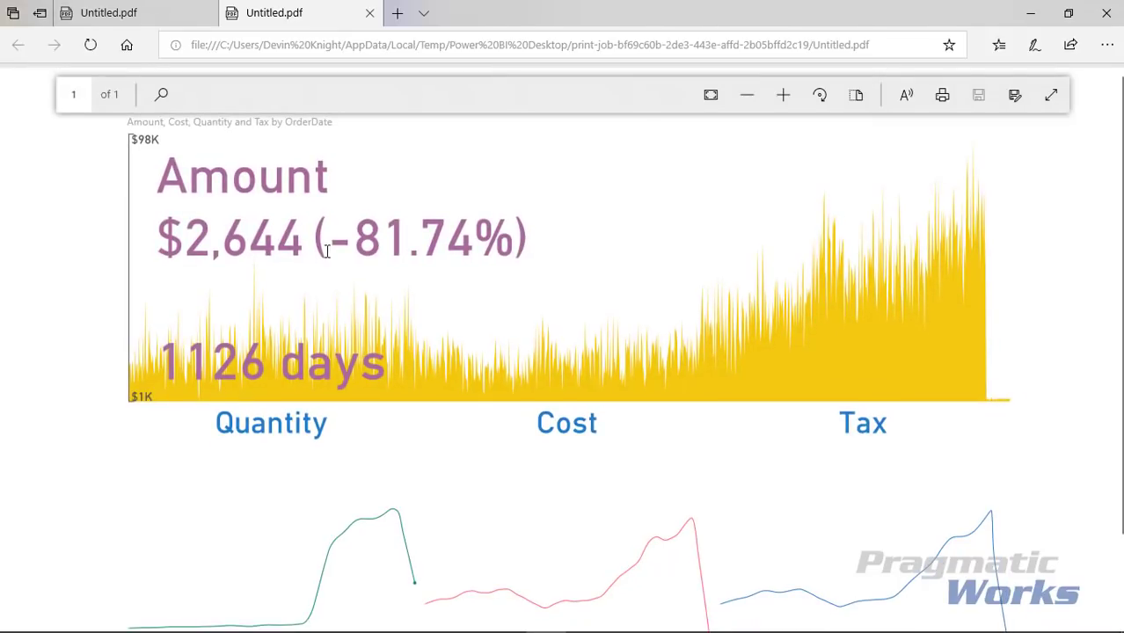
pyautogui.scroll(-1, 360, 341)
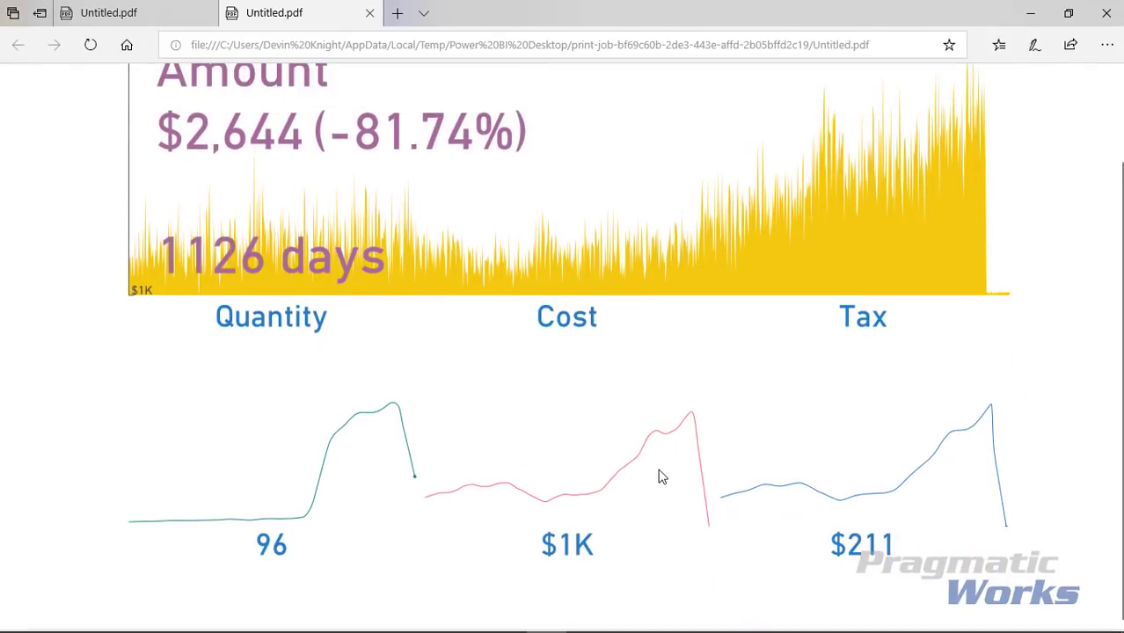
pyautogui.scroll(1, 644, 457)
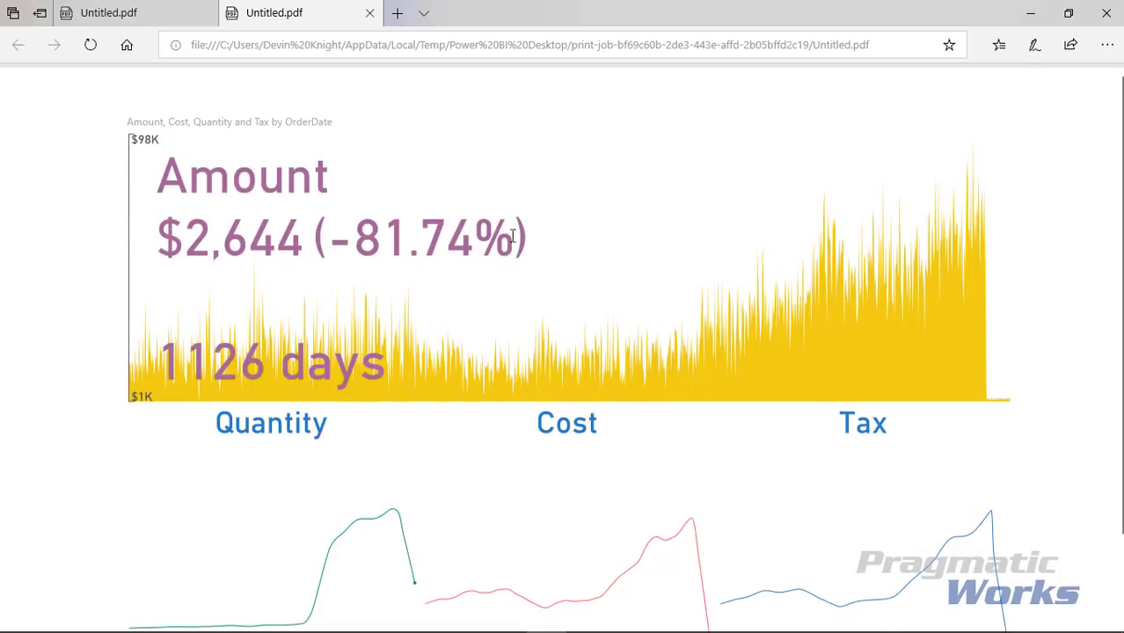
# - Compare with the first exported PDF made in Print Mode, return to Power BI Desktop and deselect the visual
pyautogui.click(157, 20)
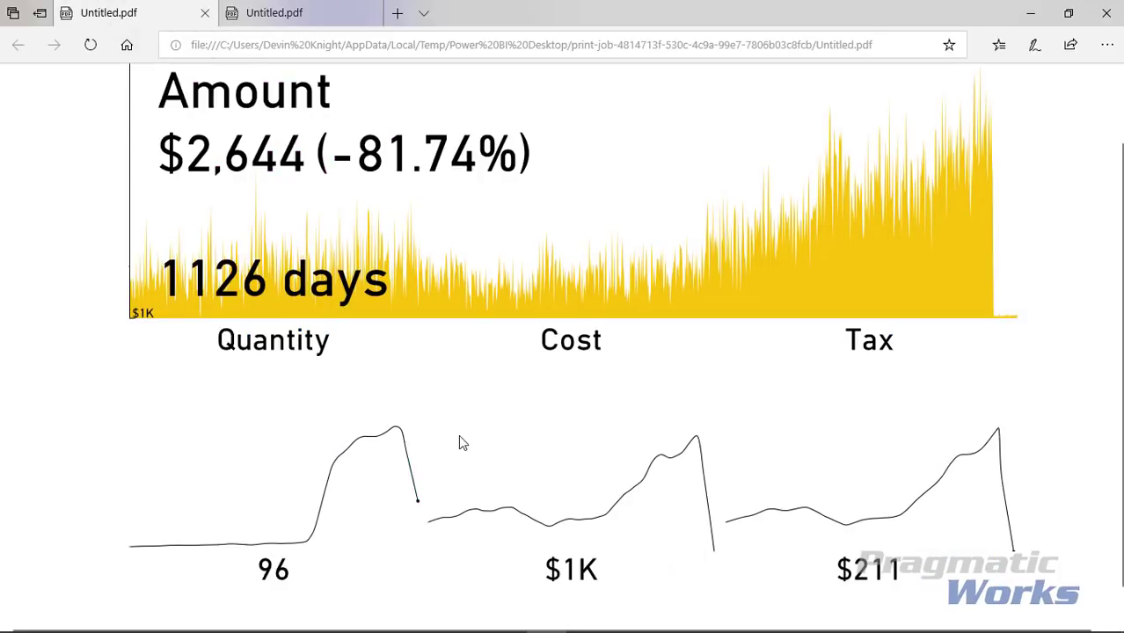
pyautogui.scroll(1, 459, 439)
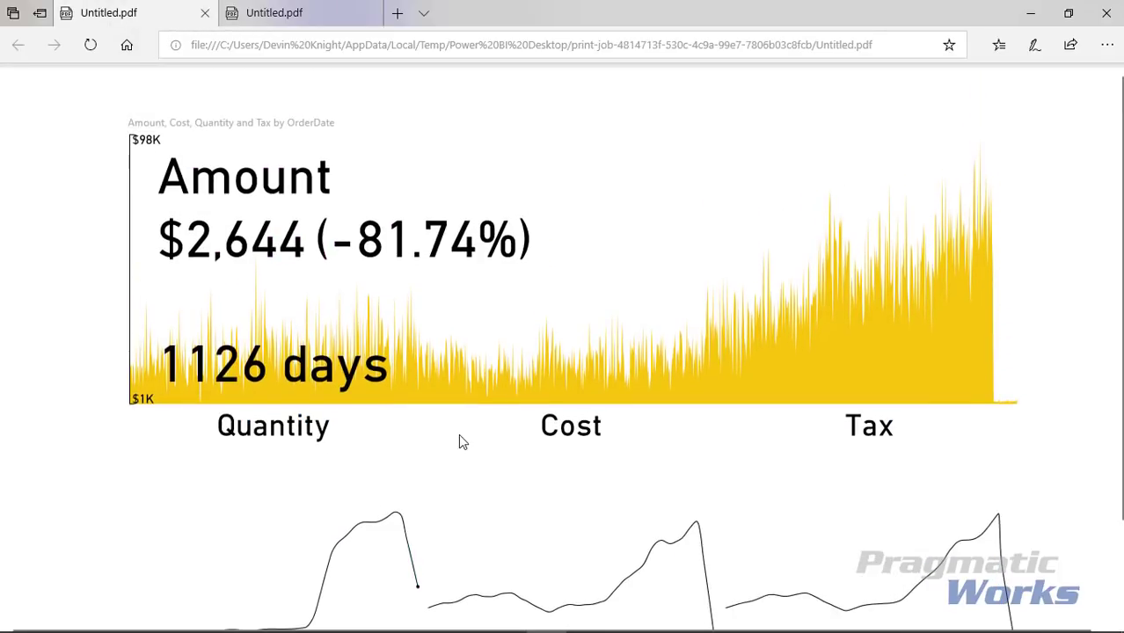
pyautogui.hotkey('alt', 'Tab')
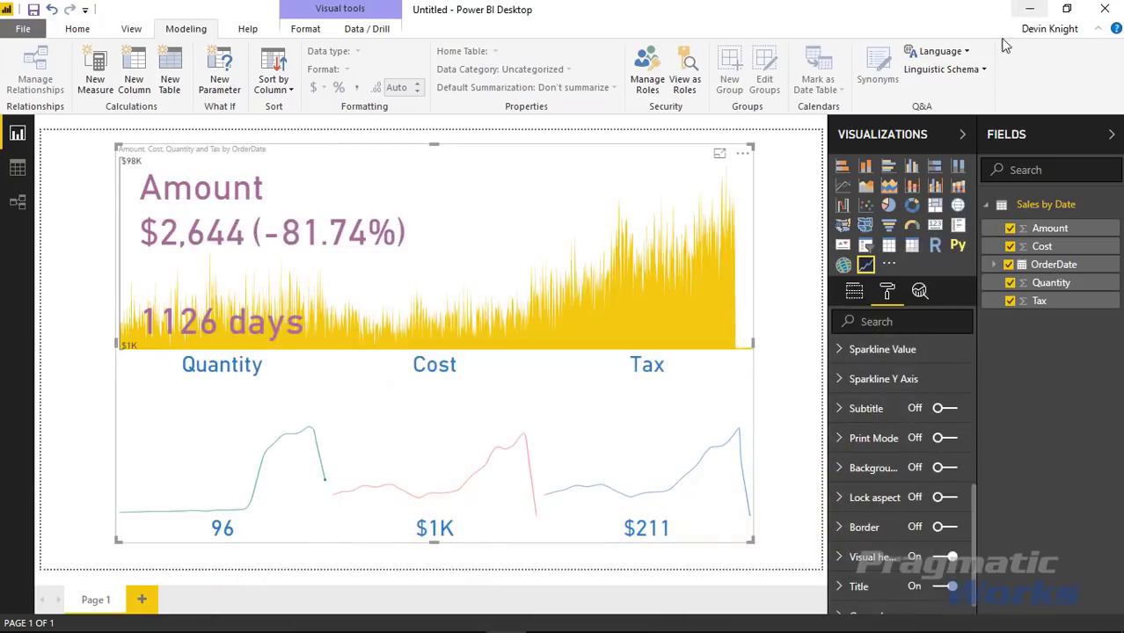
pyautogui.click(92, 342)
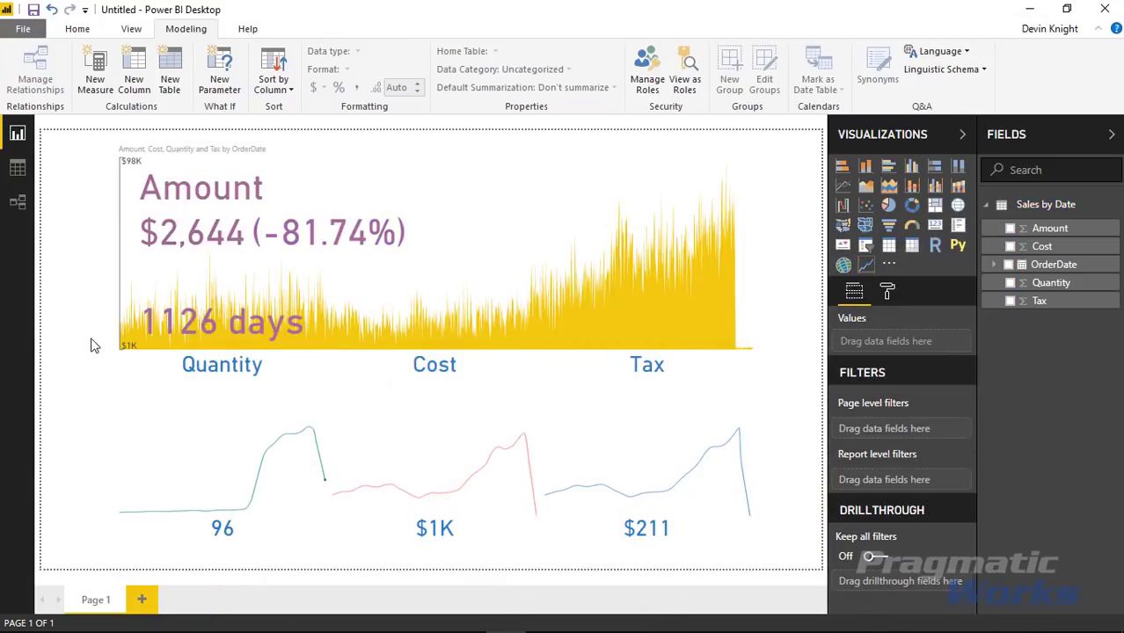